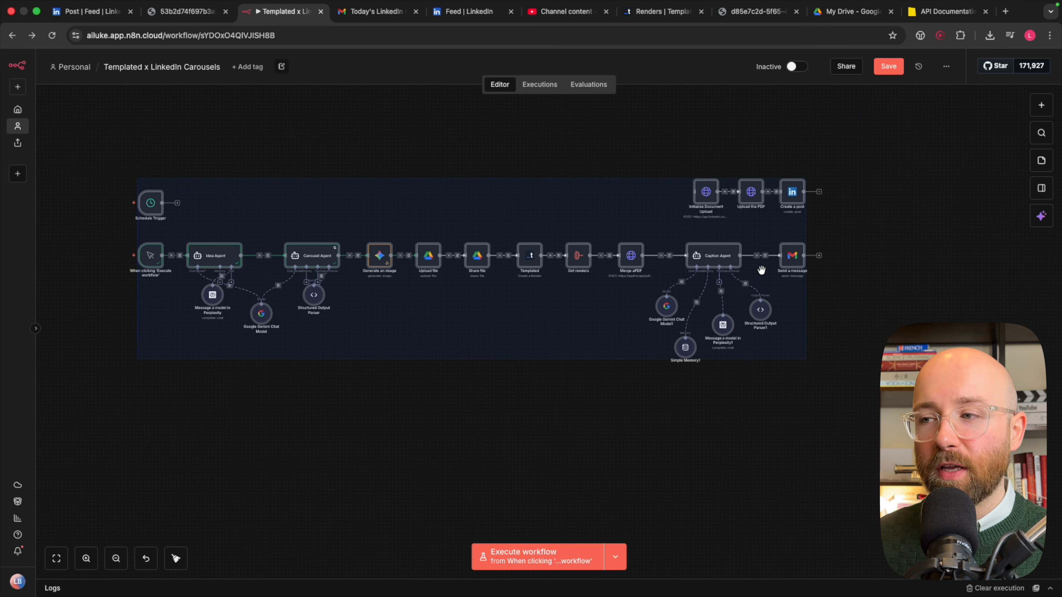
# - In Gmail's "Today's LinkedIn Carousel" email, review the post caption and open the linked carousel PDF
pyautogui.click(731, 286)
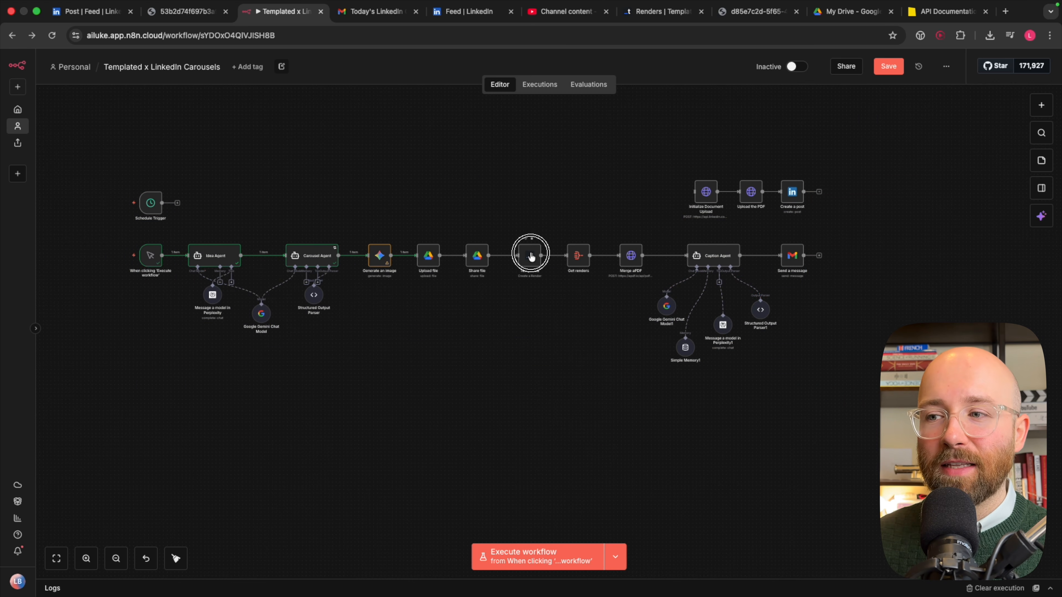
pyautogui.click(375, 16)
pyautogui.click(358, 286)
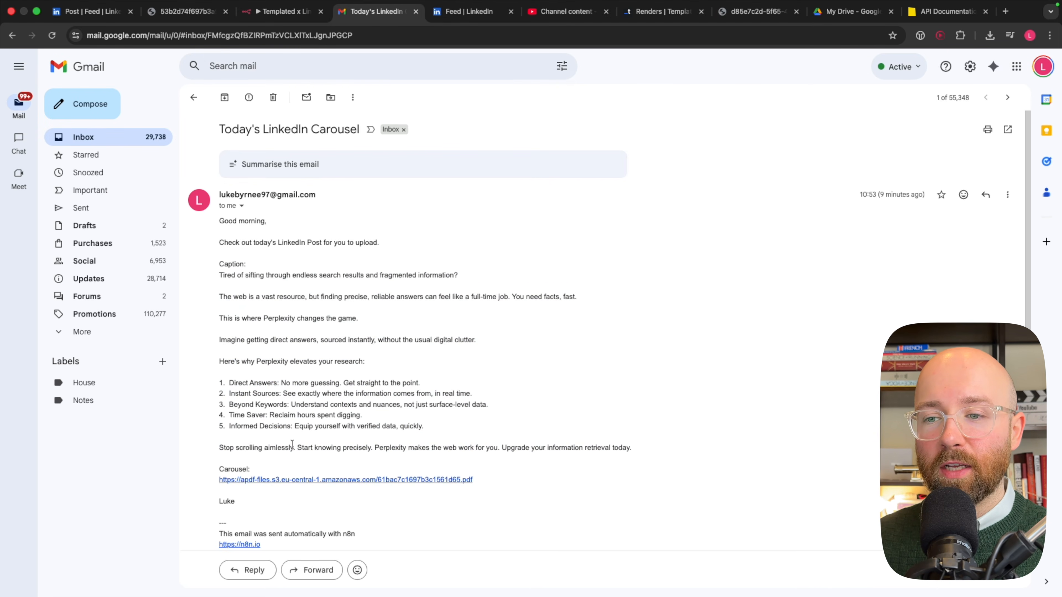
pyautogui.moveTo(640, 451); pyautogui.dragTo(216, 274)
pyautogui.click(341, 468)
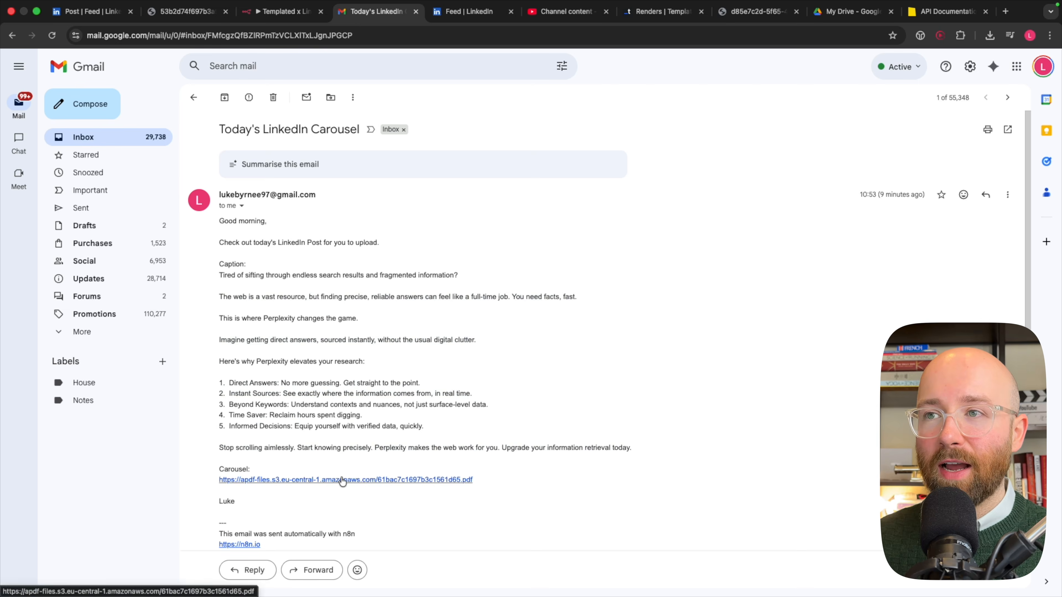
pyautogui.click(344, 479)
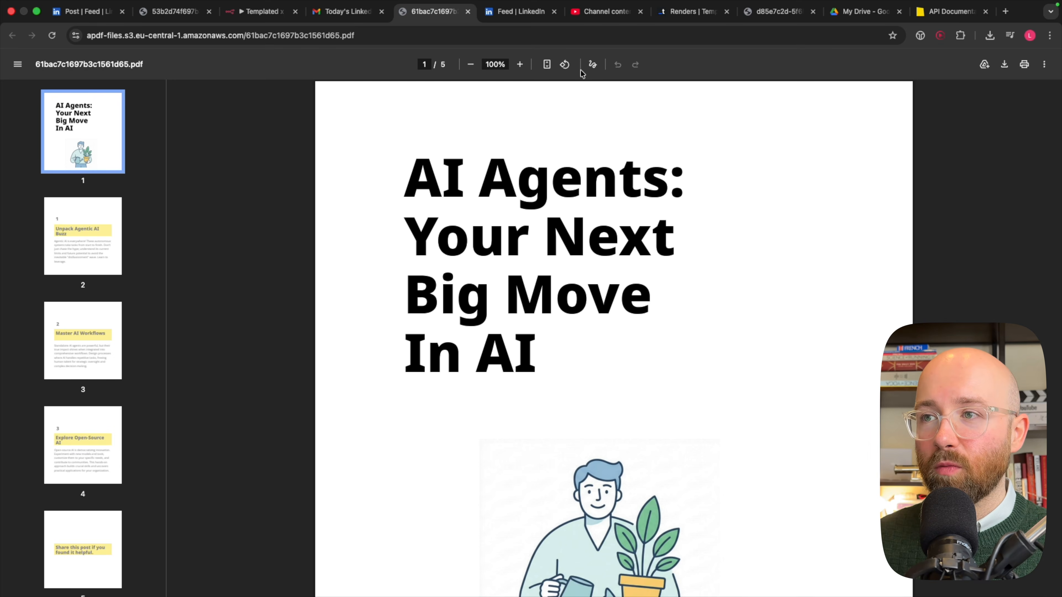
# - Fit the carousel PDF to the page and look through its slides from the cover to the closing slide
pyautogui.click(541, 67)
pyautogui.click(83, 236)
pyautogui.click(82, 337)
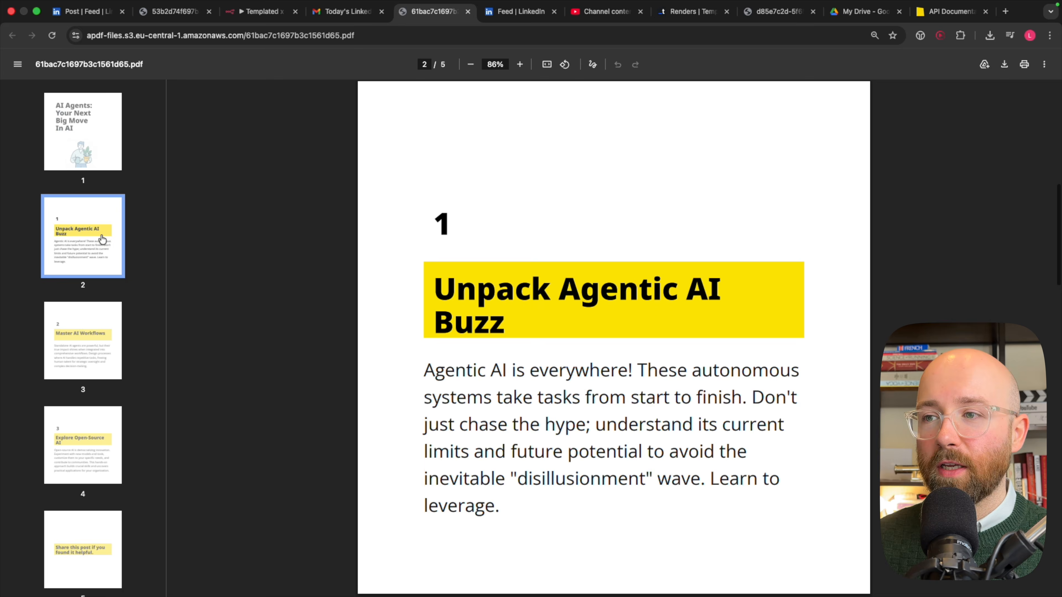
pyautogui.click(83, 449)
pyautogui.click(79, 541)
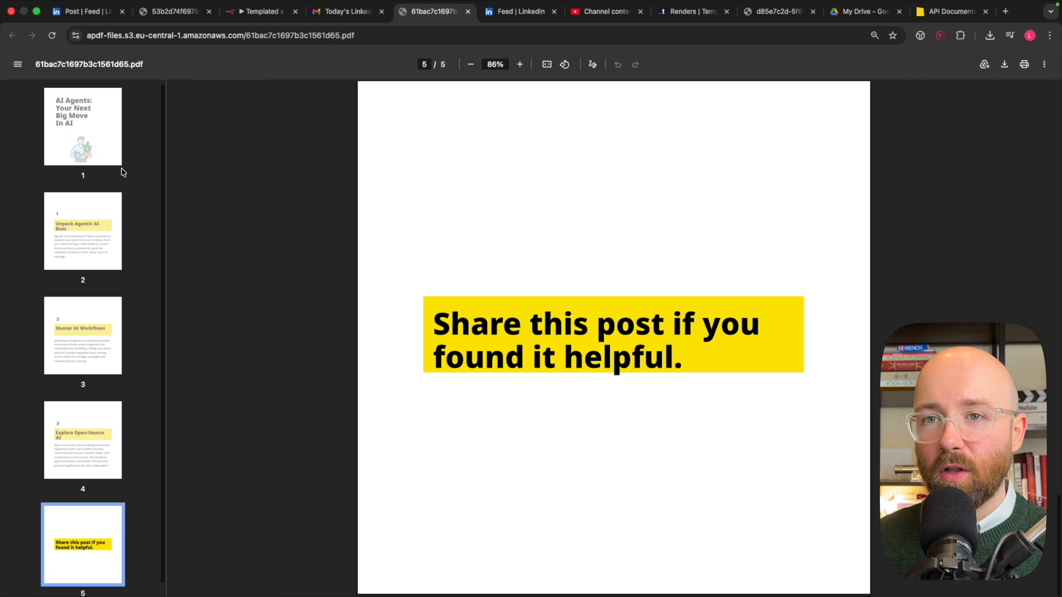
pyautogui.click(102, 131)
# - Return to the n8n workflow and examine the LinkedIn posting branch and the main chain from Idea Agent onward
pyautogui.click(262, 12)
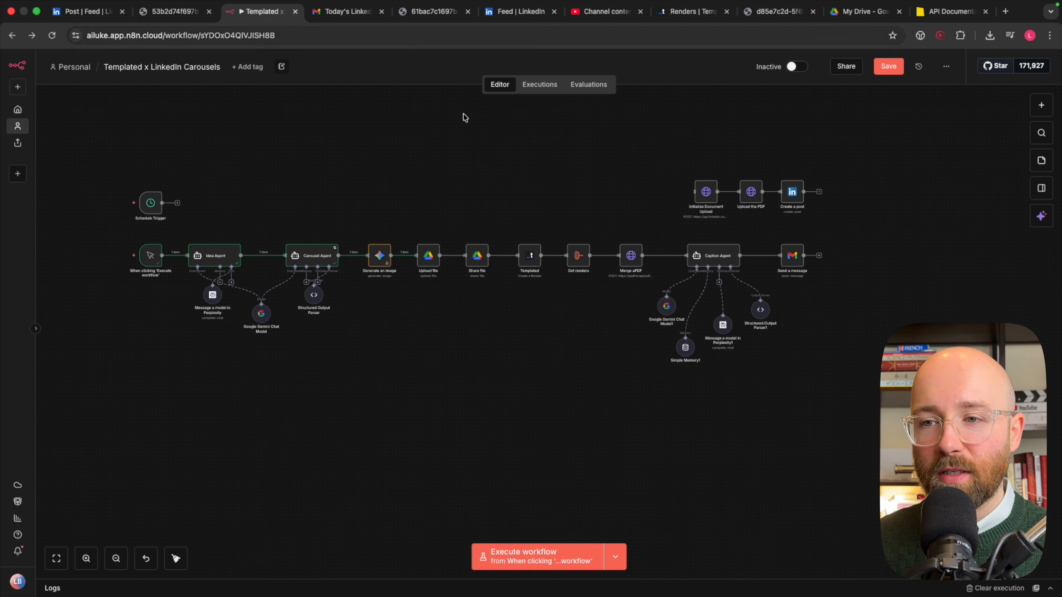
pyautogui.moveTo(682, 146); pyautogui.dragTo(835, 222)
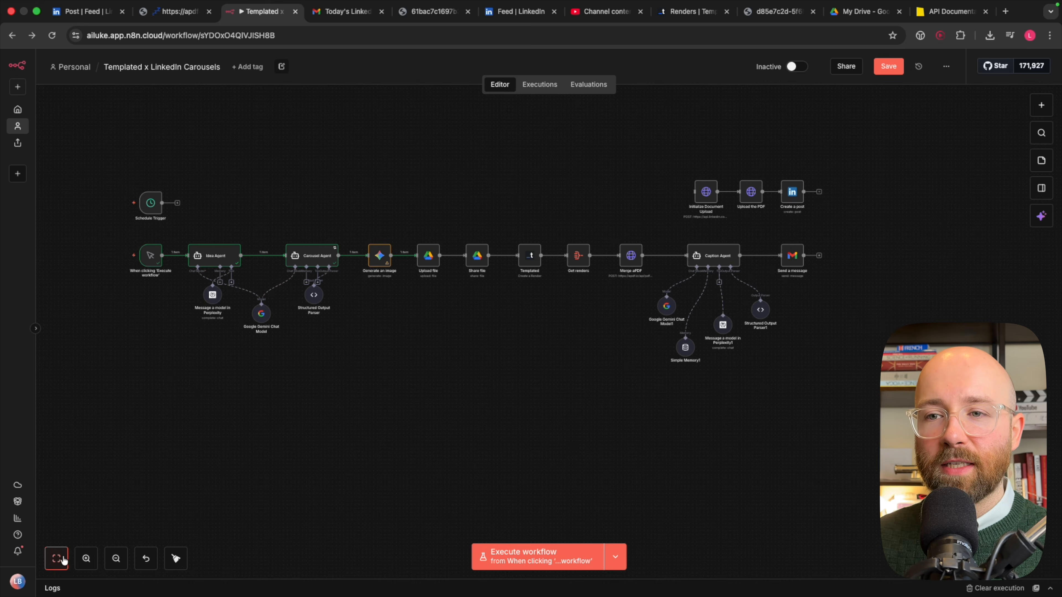
pyautogui.click(56, 558)
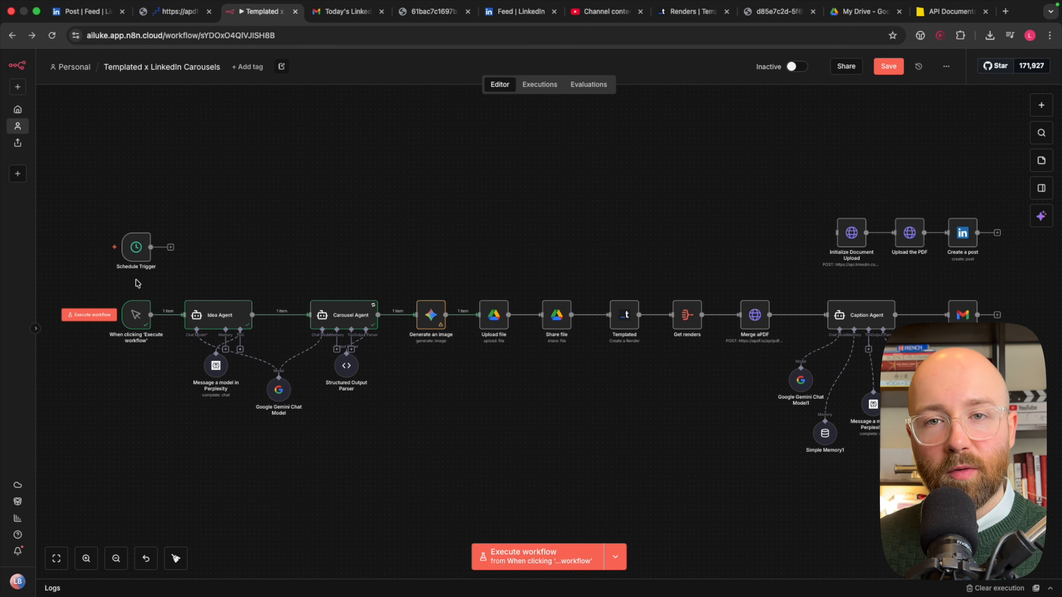
pyautogui.moveTo(61, 293); pyautogui.dragTo(974, 449)
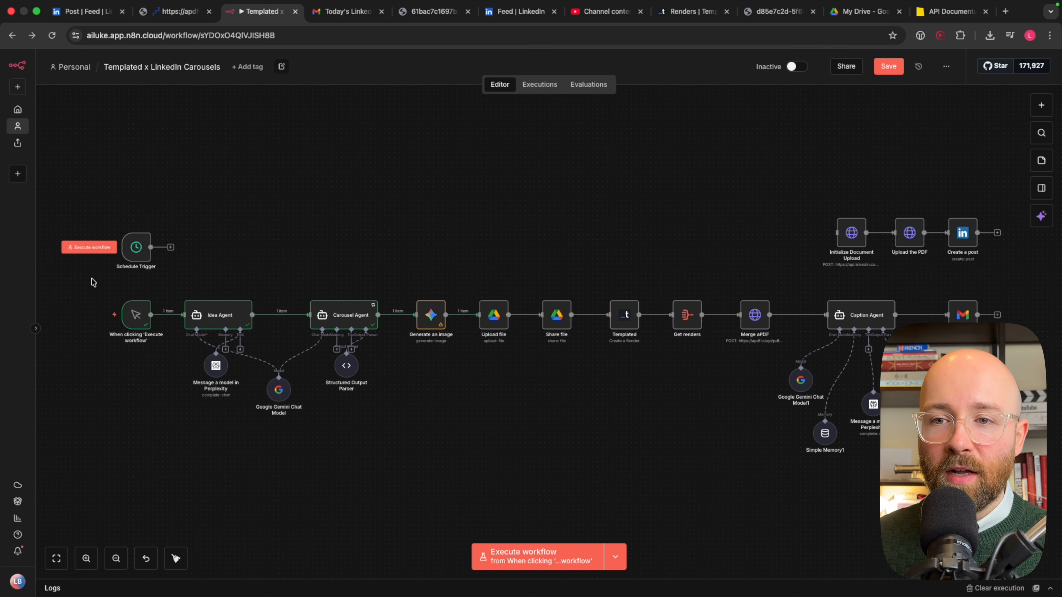
pyautogui.moveTo(93, 283); pyautogui.dragTo(404, 441)
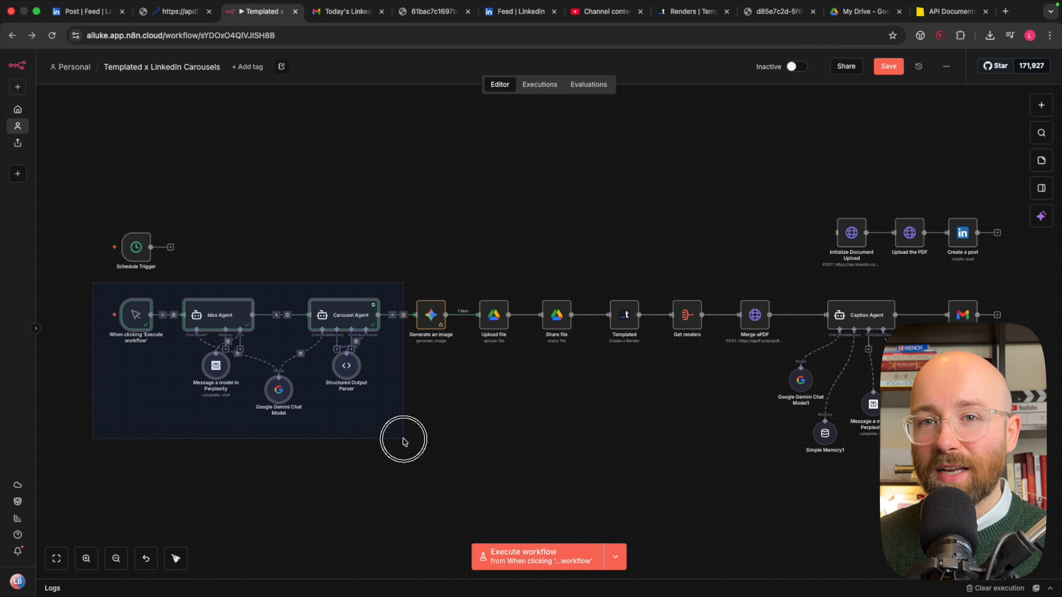
pyautogui.moveTo(404, 442); pyautogui.dragTo(633, 369)
pyautogui.click(548, 201)
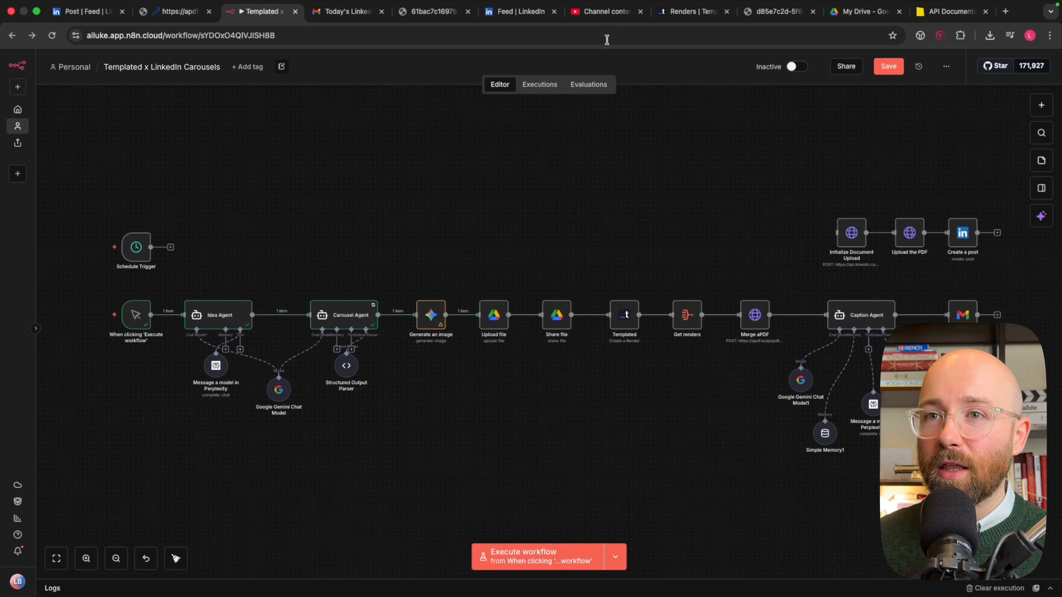
# - Switch to Templated and view the available integrations
pyautogui.click(687, 11)
pyautogui.click(67, 126)
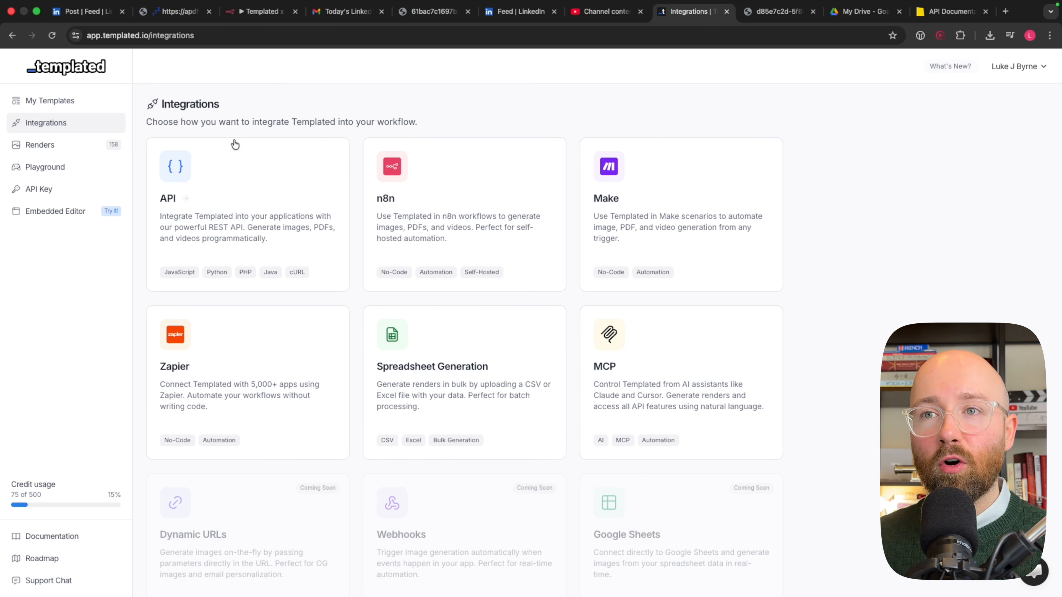
# - Compare the slides of the earlier generated carousel PDF with the LinkedIn carousel post that inspired the design
pyautogui.click(176, 12)
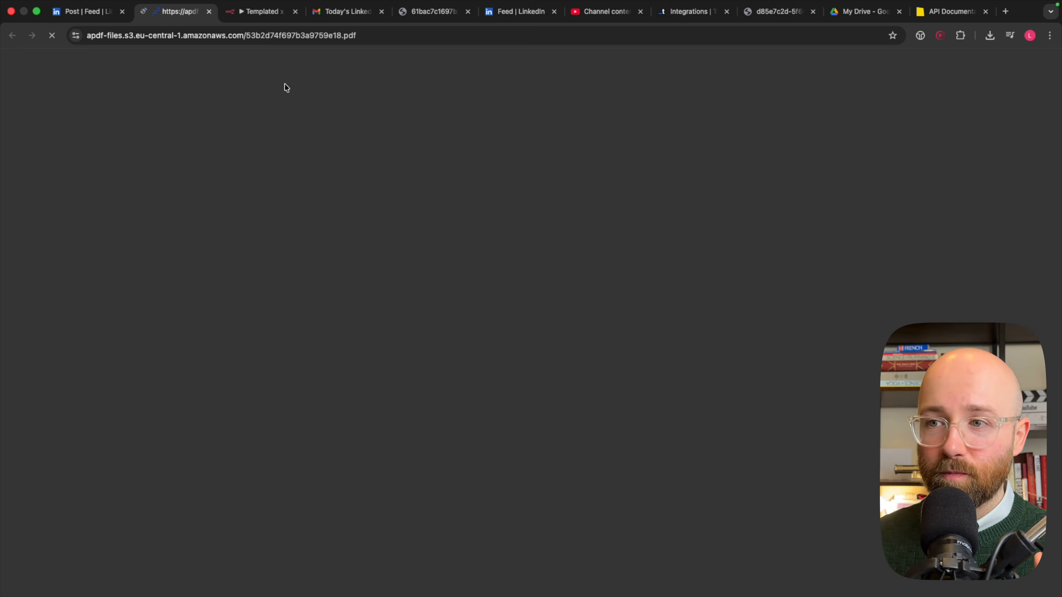
pyautogui.scroll(-15, 528, 332)
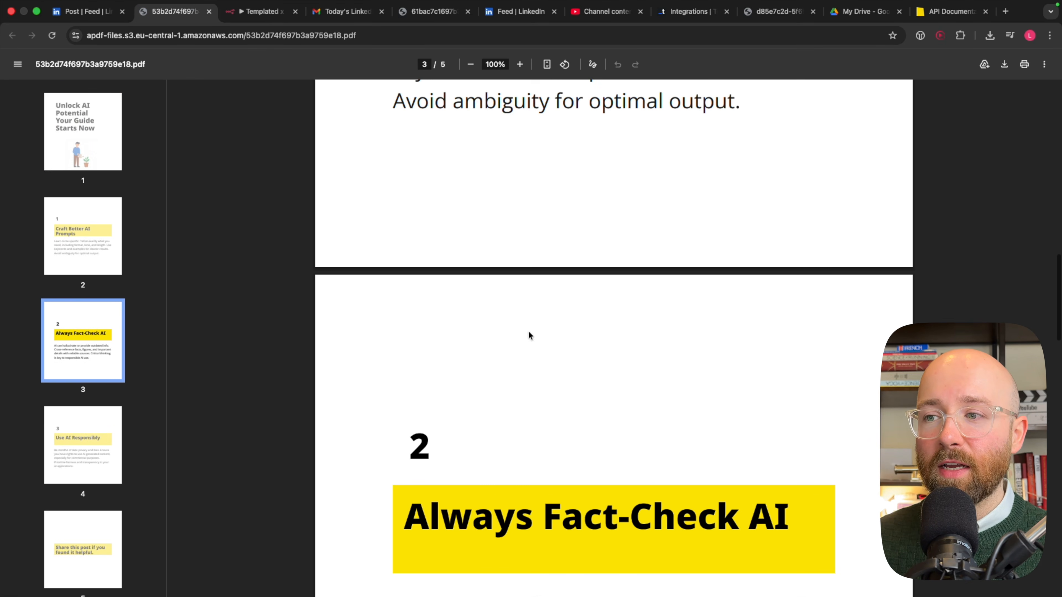
pyautogui.scroll(-1, 709, 349)
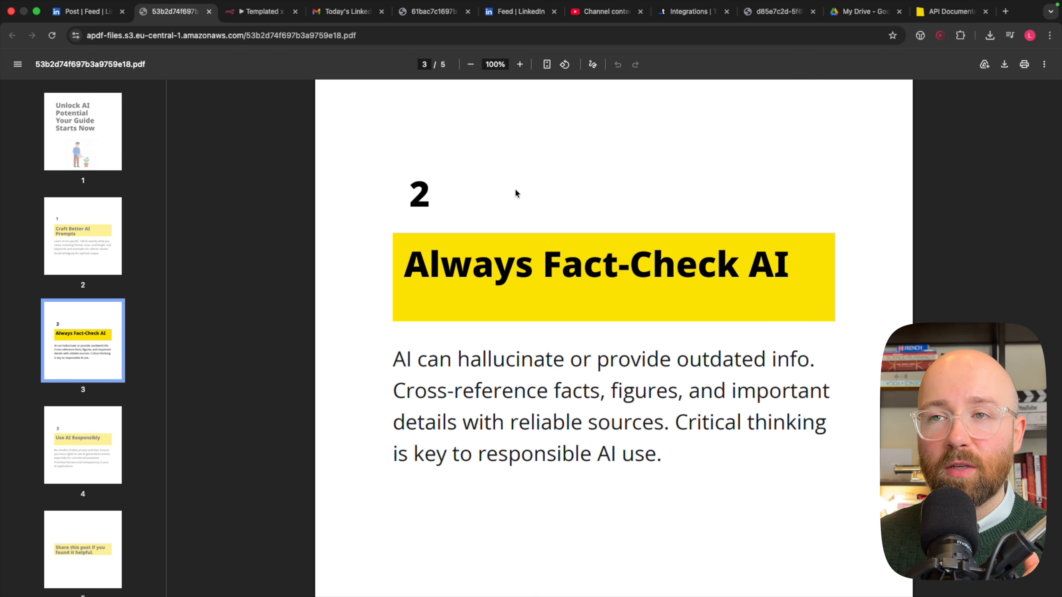
pyautogui.click(84, 11)
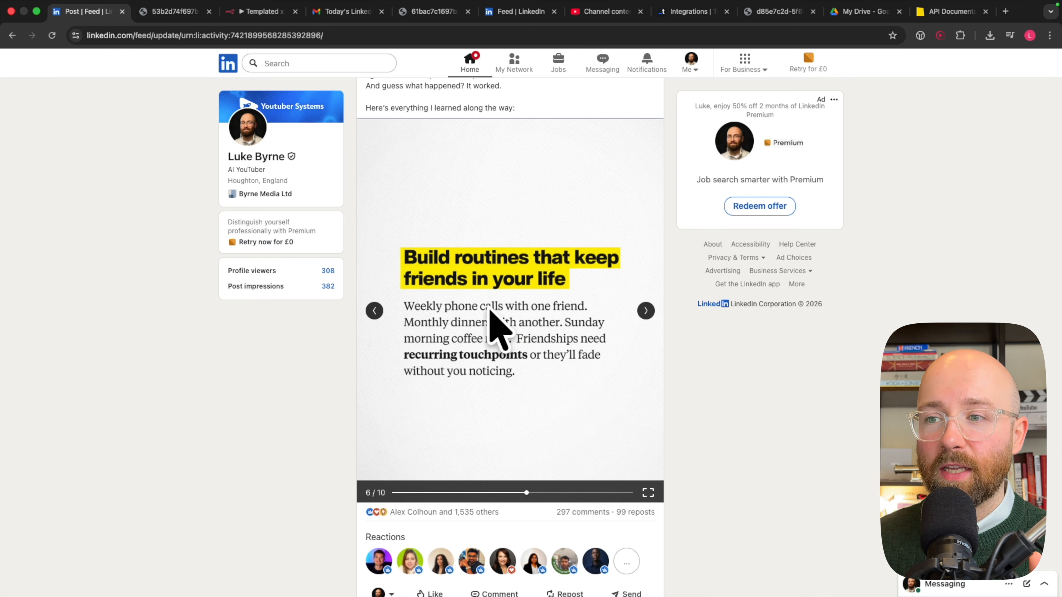
# - Switch to Claude and review the chat about creating a Templated template that matches the PDF design
pyautogui.hotkey('ctrl', 'Left')
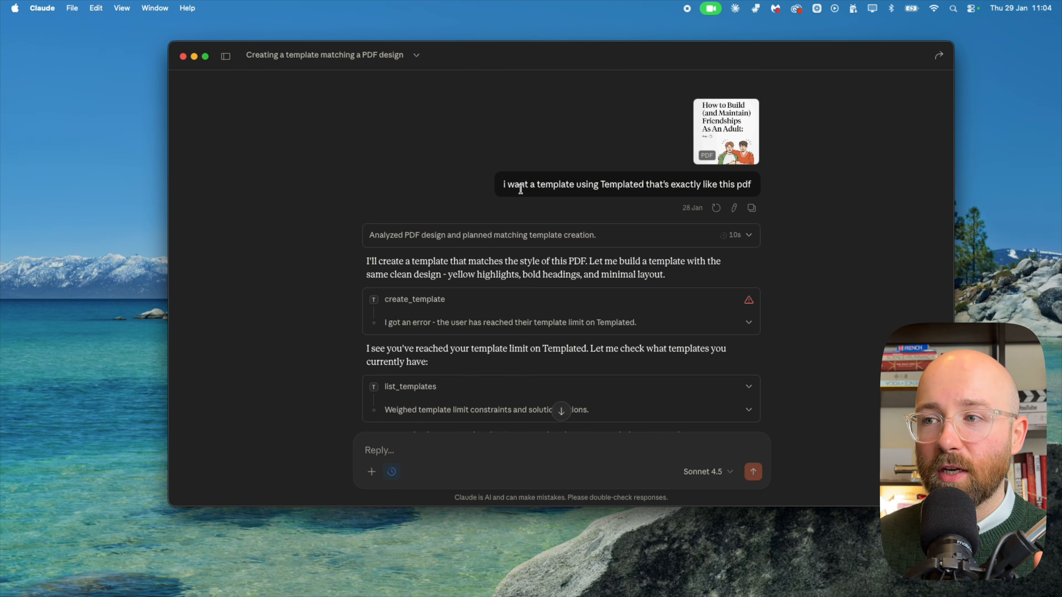
pyautogui.scroll(-10, 745, 269)
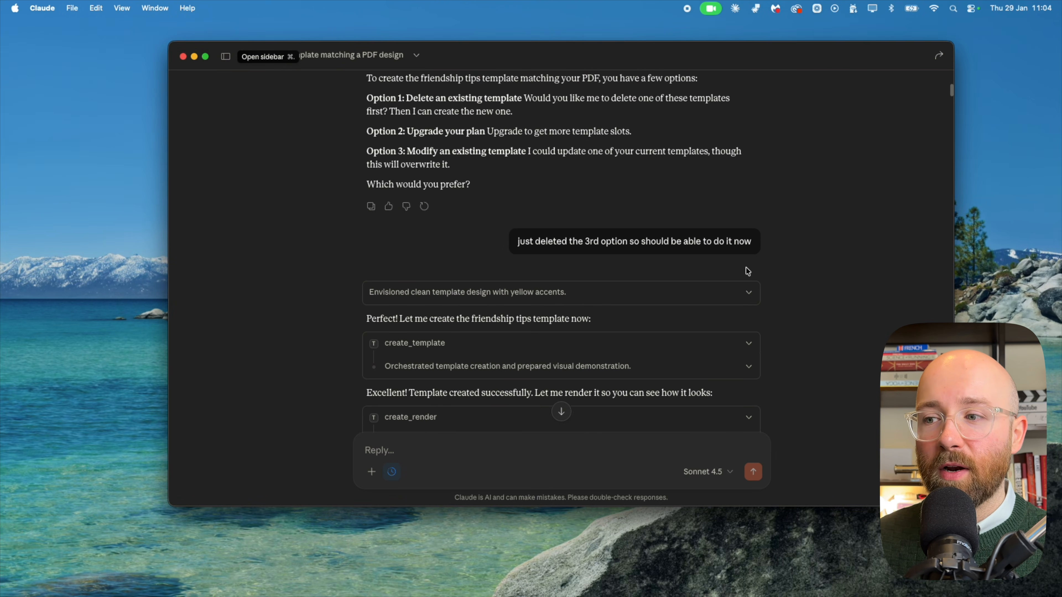
pyautogui.scroll(-8, 745, 271)
pyautogui.hotkey('ctrl', 'Right')
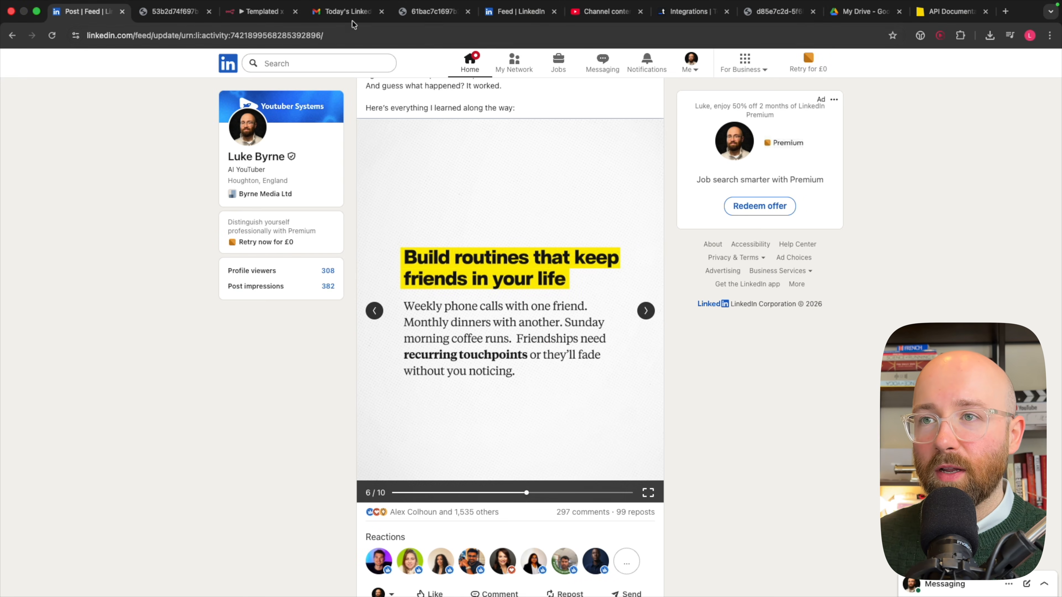
# - Return to the n8n workflow and examine the Templated, Get renders, Merge aPDF and Caption Agent nodes
pyautogui.click(259, 11)
pyautogui.moveTo(593, 266); pyautogui.dragTo(643, 395)
pyautogui.click(646, 251)
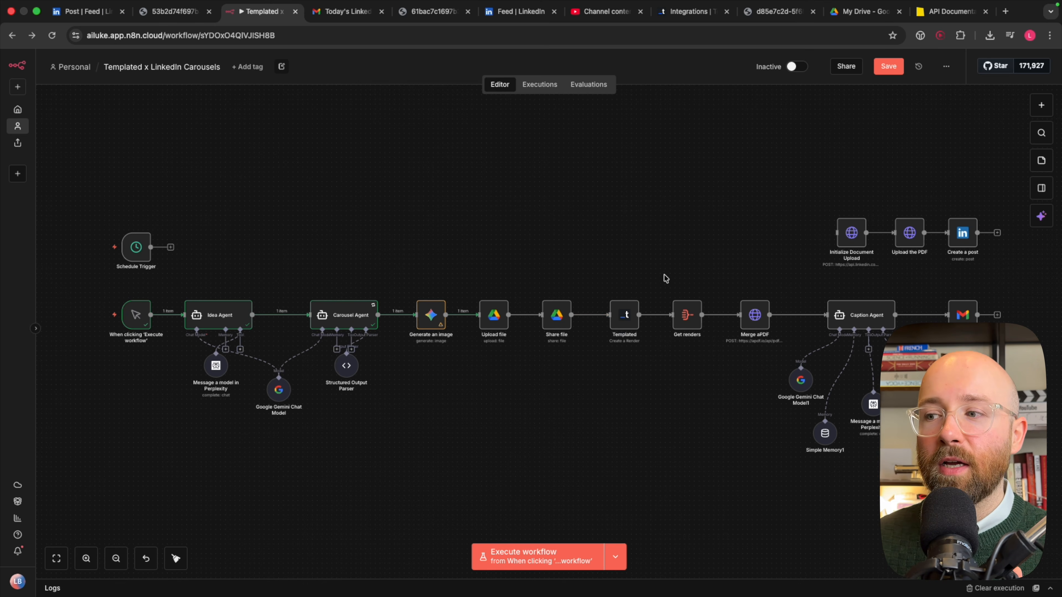
pyautogui.moveTo(668, 266); pyautogui.dragTo(769, 378)
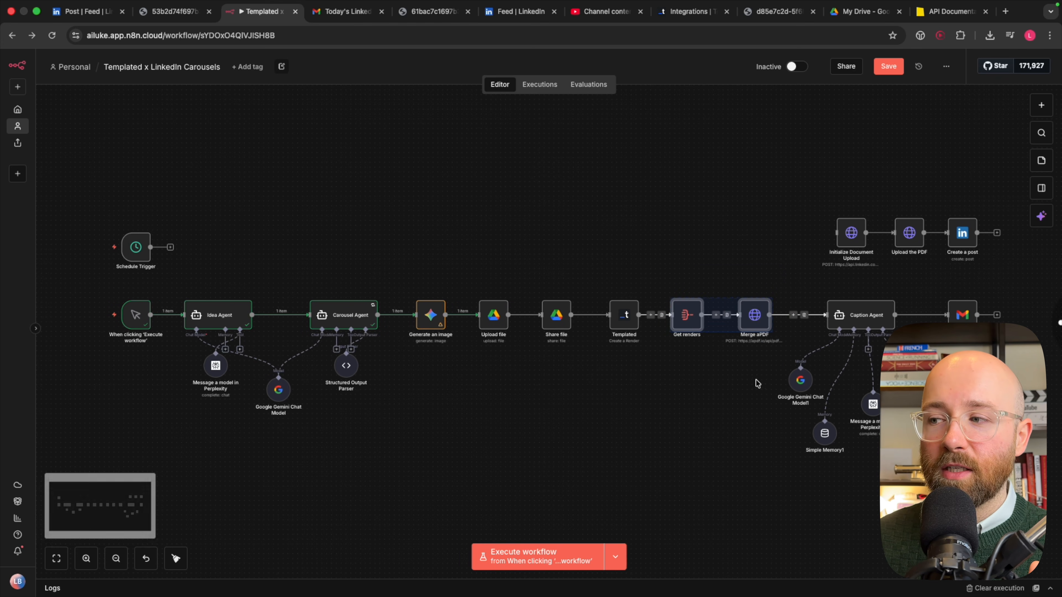
pyautogui.moveTo(780, 276); pyautogui.dragTo(1031, 478)
pyautogui.click(748, 465)
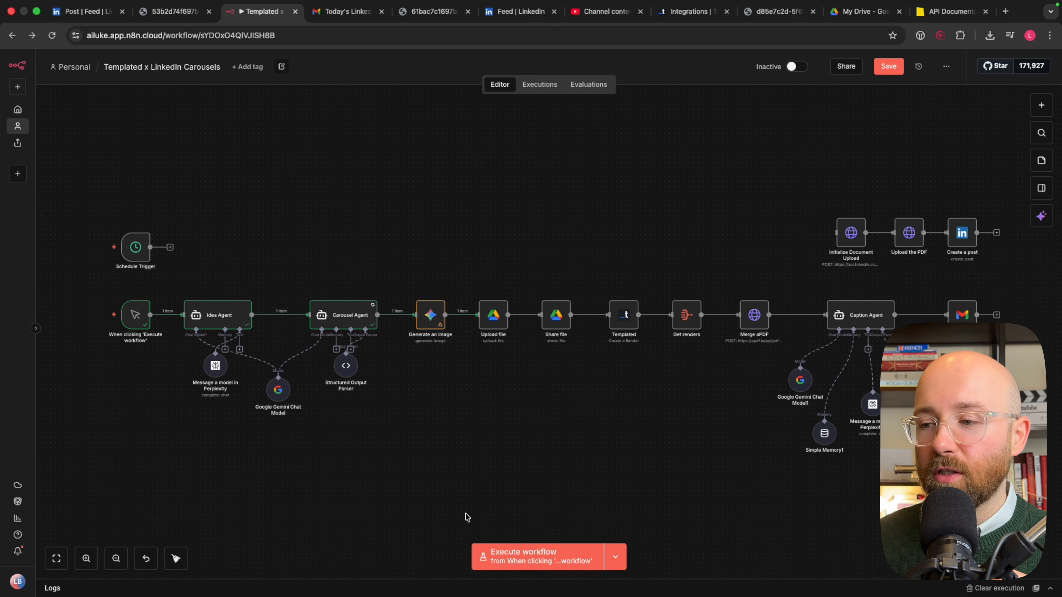
# - Execute the carousel workflow from its manual trigger
pyautogui.click(494, 559)
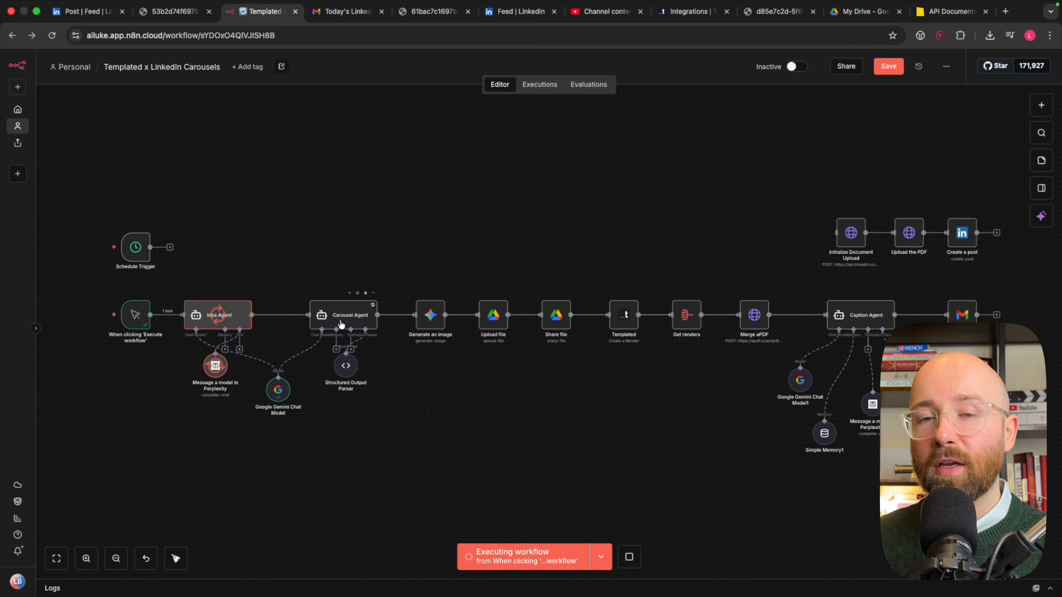
pyautogui.moveTo(395, 295); pyautogui.dragTo(659, 384)
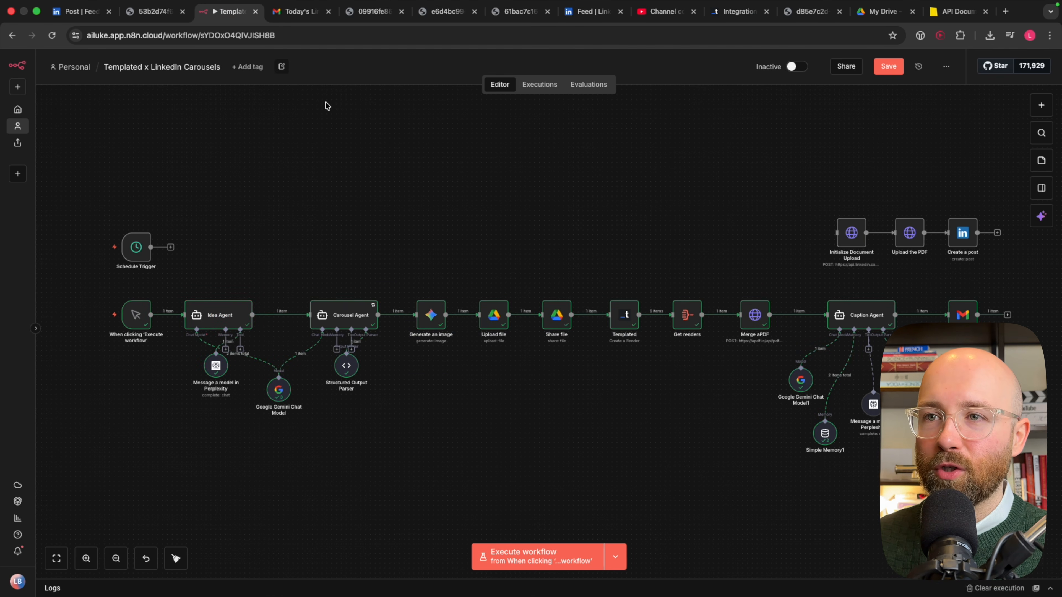
# - In Gmail, review the caption in the newly received LinkedIn carousel email and open its carousel PDF
pyautogui.click(297, 11)
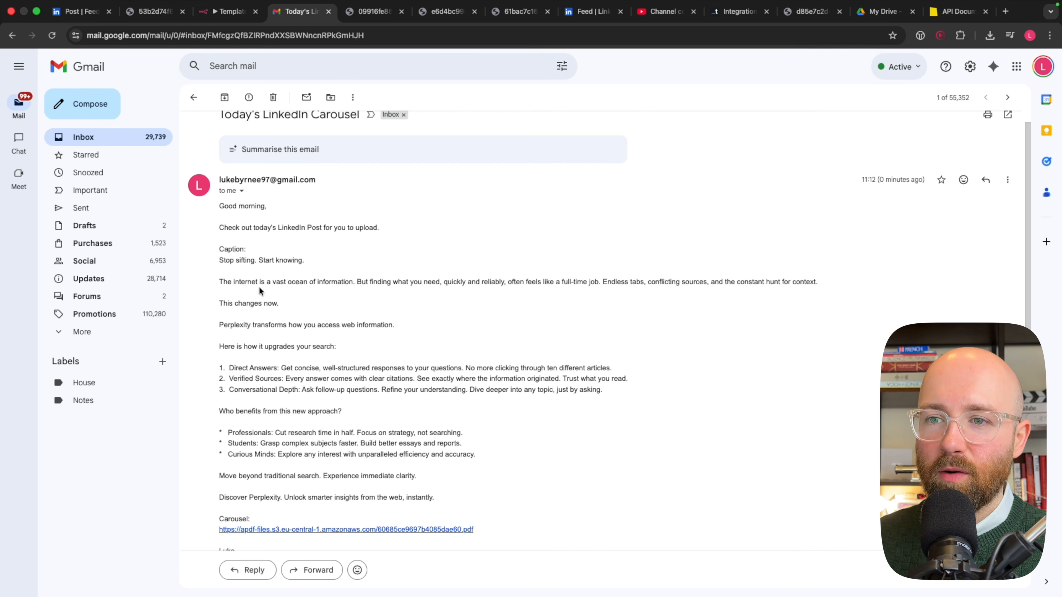
pyautogui.moveTo(219, 261); pyautogui.dragTo(463, 480)
pyautogui.click(369, 497)
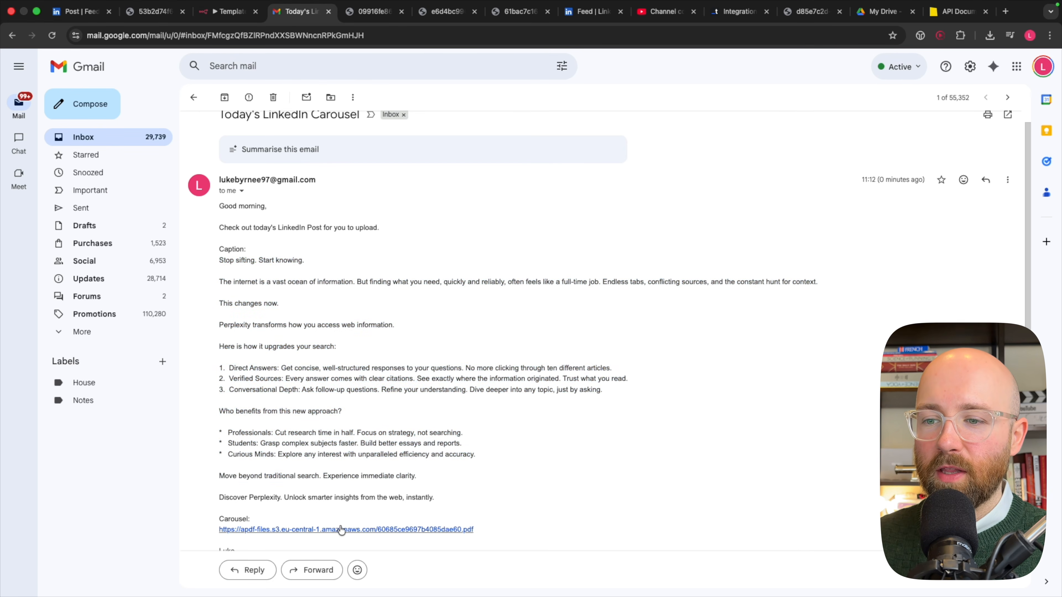
pyautogui.click(313, 529)
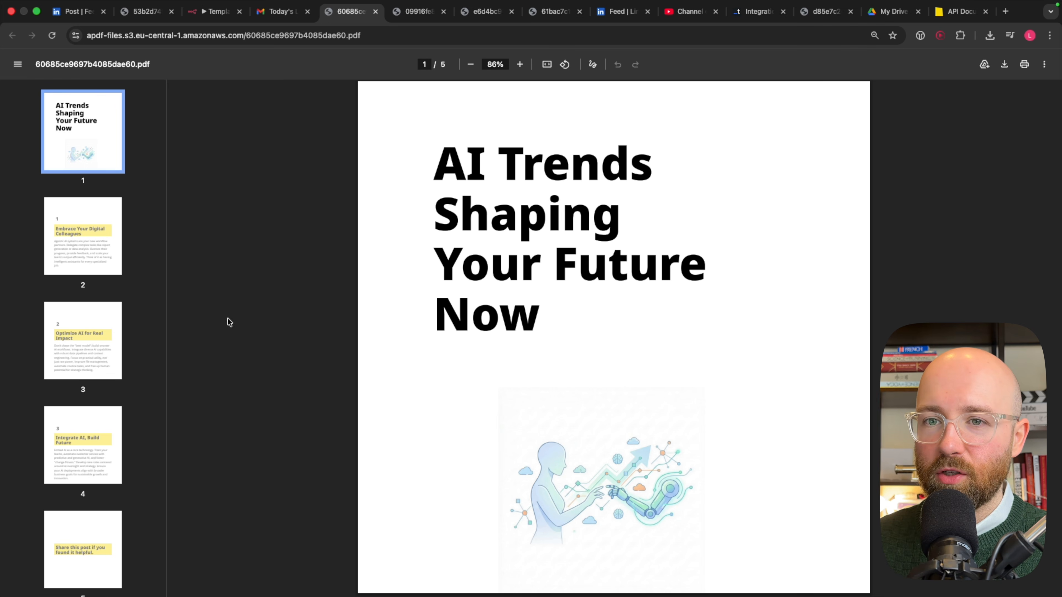
# - Look through the content slides and closing slide of the new carousel PDF
pyautogui.click(110, 250)
pyautogui.click(94, 361)
pyautogui.click(81, 420)
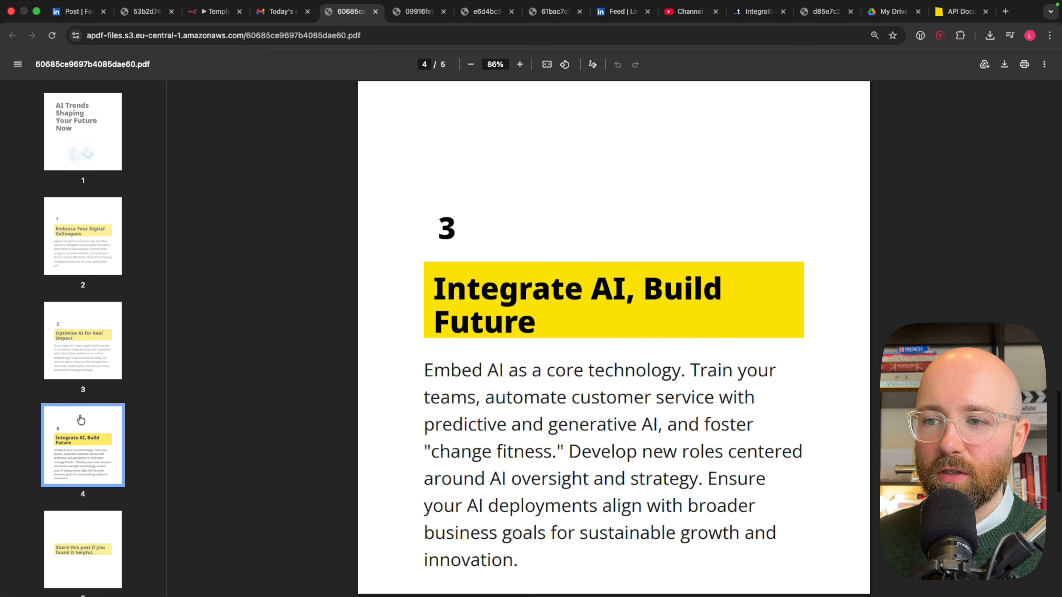
pyautogui.click(83, 550)
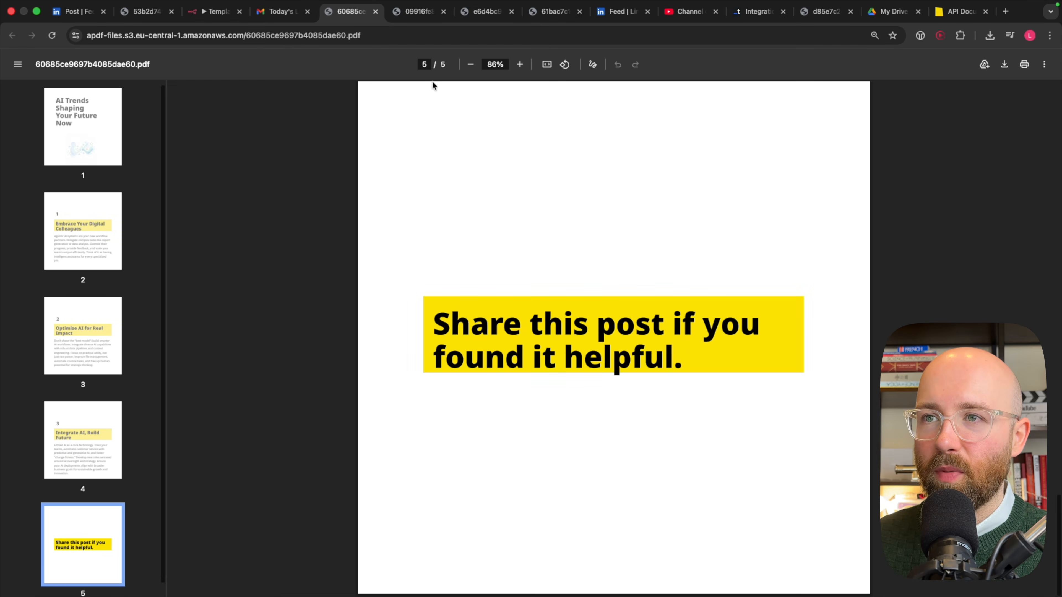
# - Back in the n8n workflow, place the Schedule Trigger node directly above the manual trigger and open its parameters
pyautogui.click(284, 12)
pyautogui.click(216, 11)
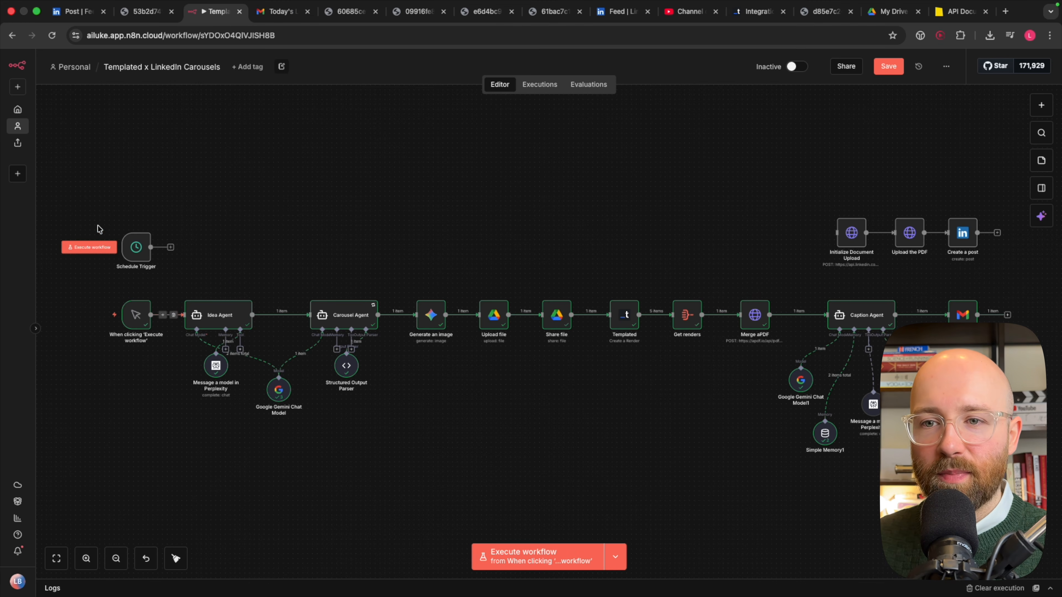
pyautogui.moveTo(93, 274); pyautogui.dragTo(389, 460)
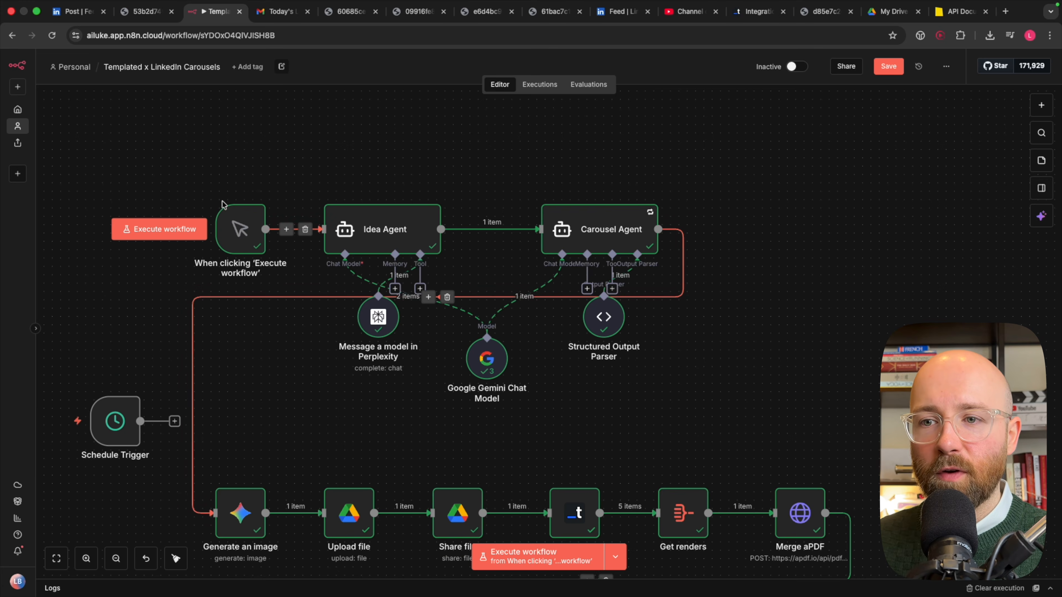
pyautogui.moveTo(196, 183); pyautogui.dragTo(274, 279)
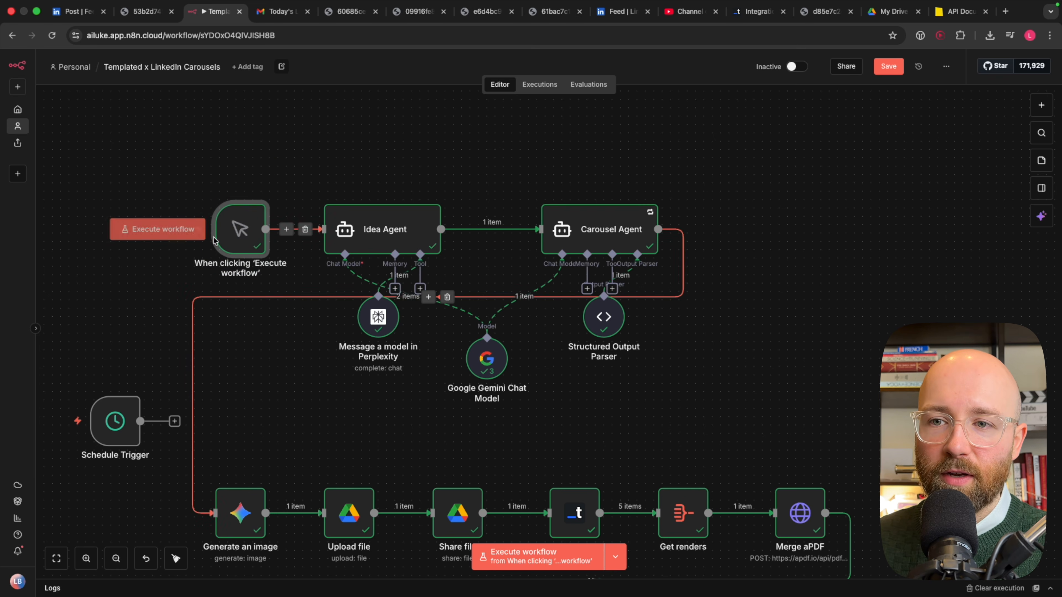
pyautogui.moveTo(119, 423); pyautogui.dragTo(245, 140)
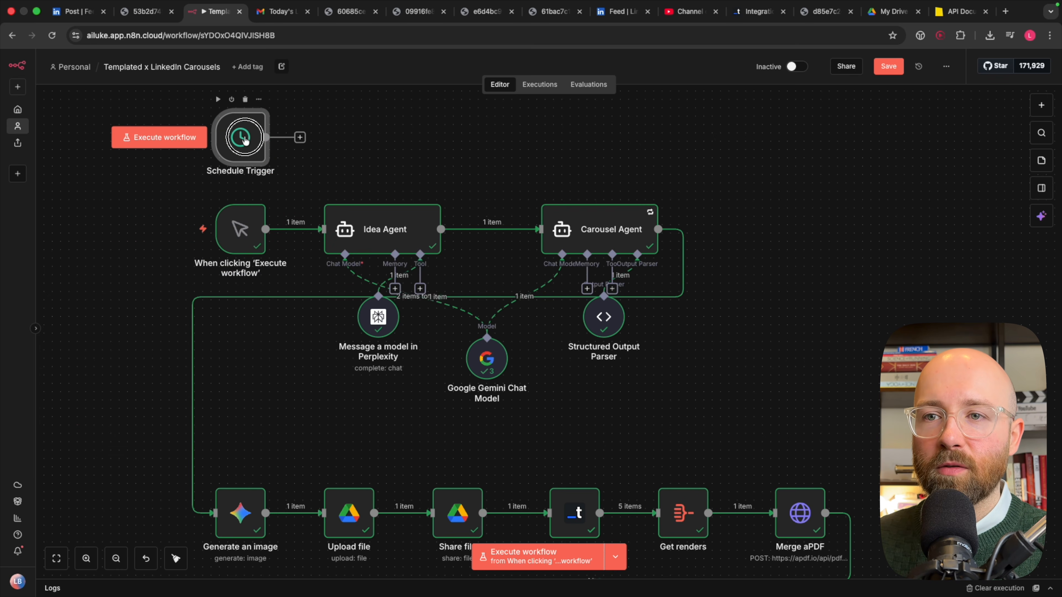
pyautogui.doubleClick(245, 139)
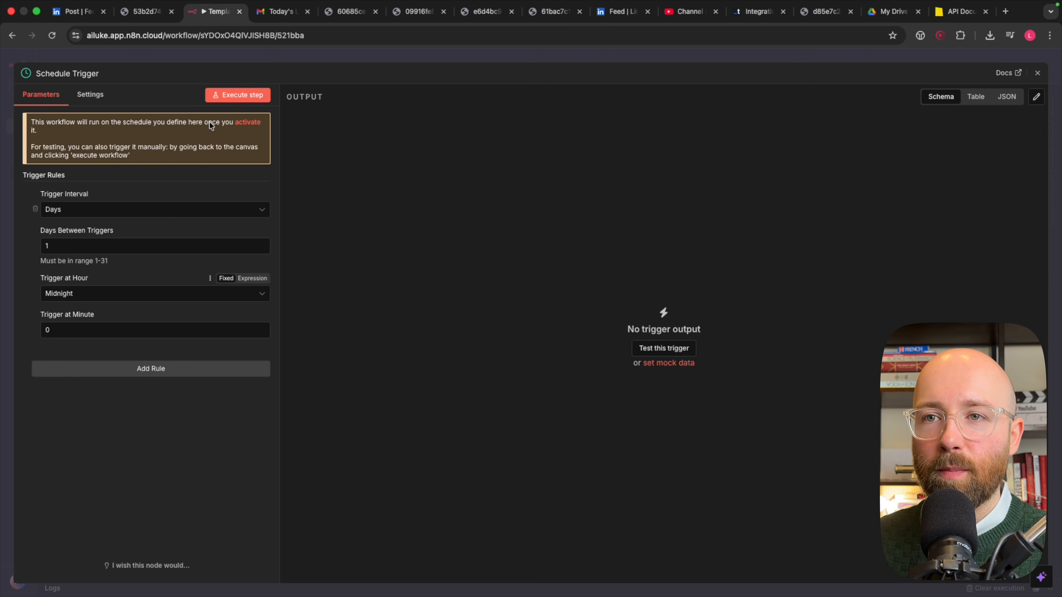
# - Close the Schedule Trigger parameters and try to connect its output to the line leading into the Idea Agent
pyautogui.click(218, 57)
pyautogui.moveTo(300, 137); pyautogui.dragTo(303, 228)
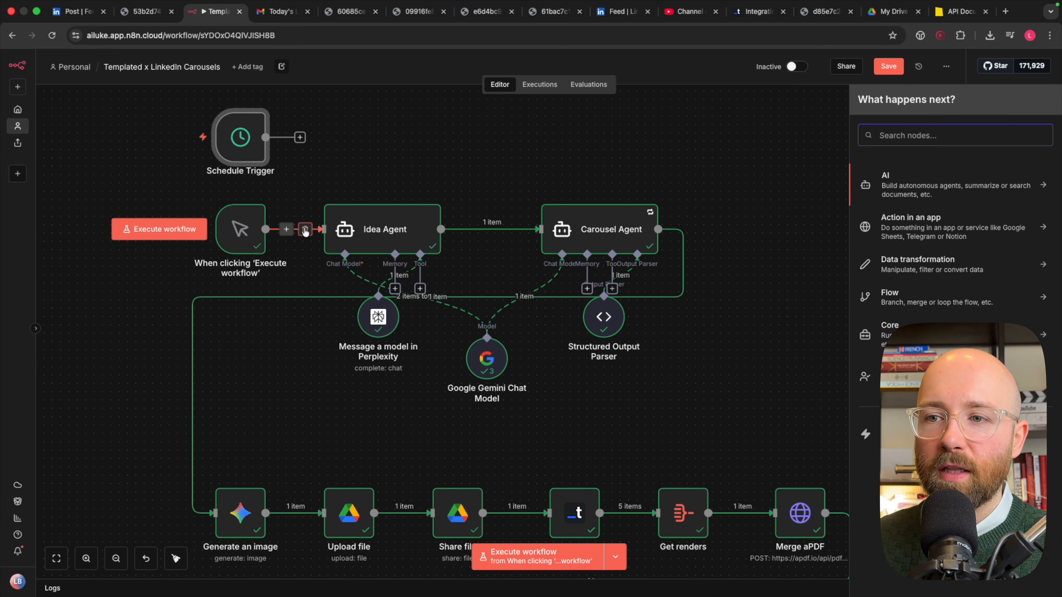
pyautogui.press('Escape')
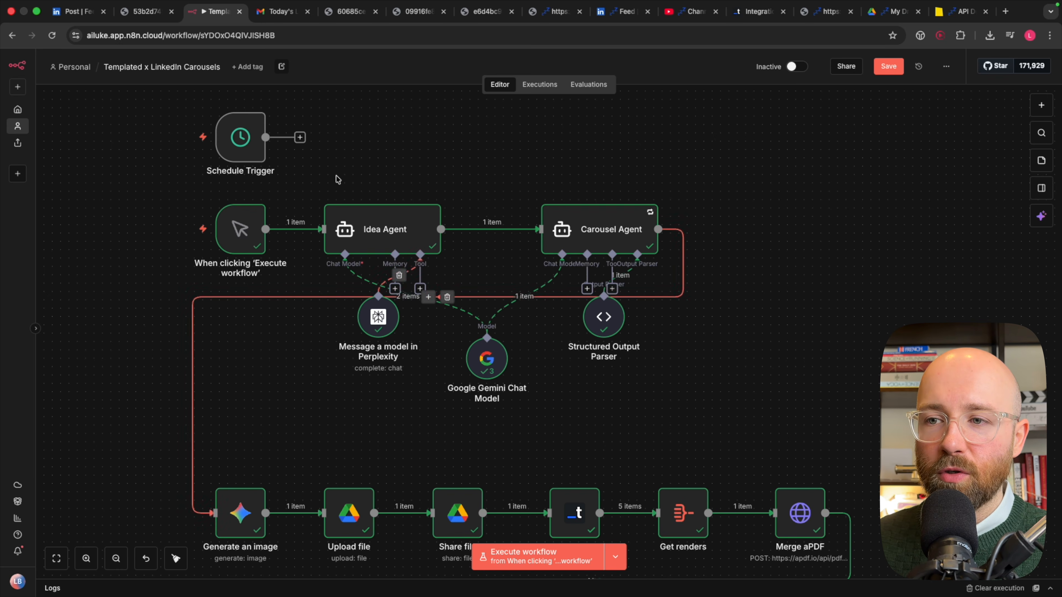
# - Move the Google Gemini Chat Model node slightly further down below the Idea Agent and Carousel Agent
pyautogui.moveTo(312, 187); pyautogui.dragTo(681, 290)
pyautogui.moveTo(488, 361)
pyautogui.mouseDown()
pyautogui.moveTo(469, 400)
pyautogui.moveTo(481, 375)
pyautogui.mouseUp()
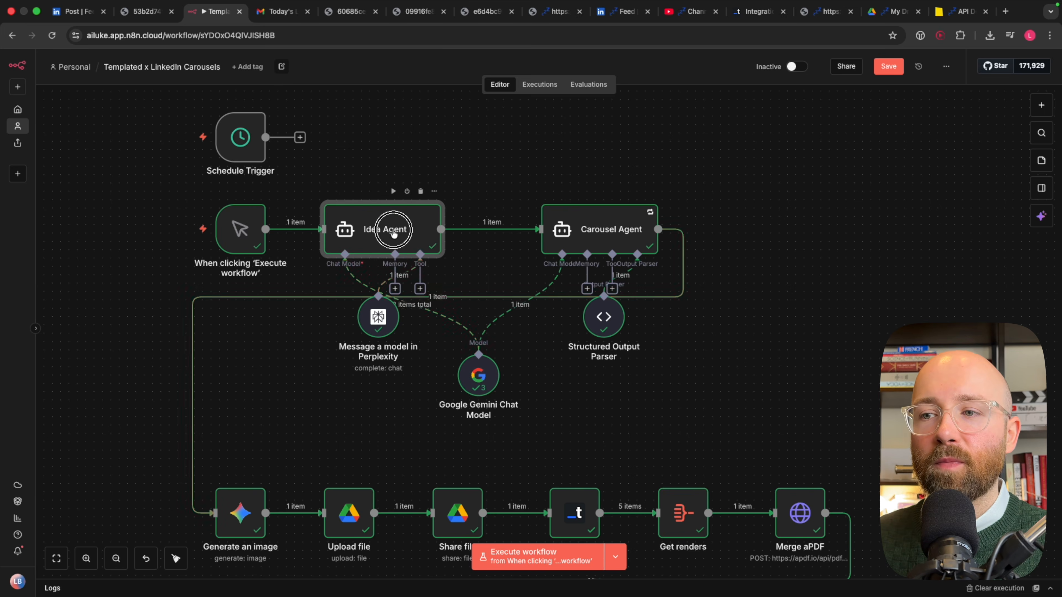
# - Open the Idea Agent and review its user prompt, including the parenthesised note about the Perplexity model searching
pyautogui.doubleClick(388, 231)
pyautogui.moveTo(526, 218); pyautogui.dragTo(595, 221)
pyautogui.click(438, 210)
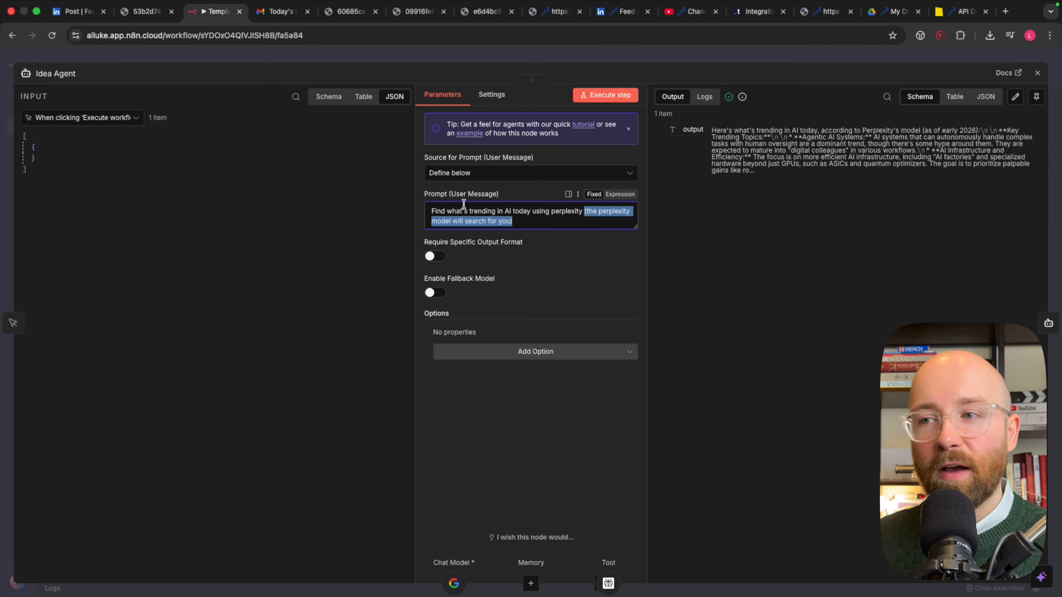
pyautogui.click(492, 219)
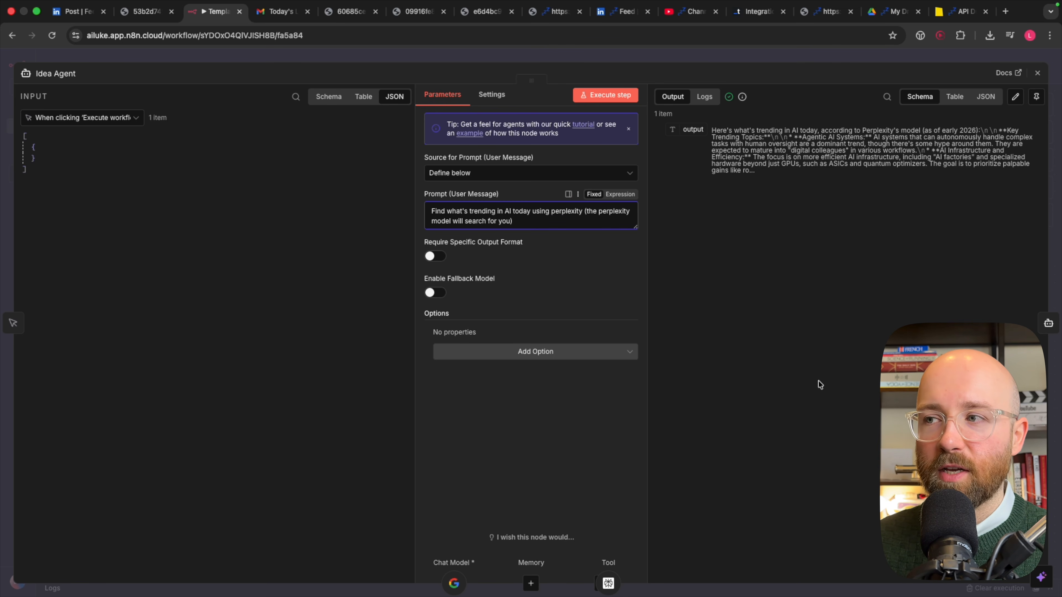
# - Inspect the Idea Agent's output in the JSON, Table and Schema views, and close the node
pyautogui.click(974, 99)
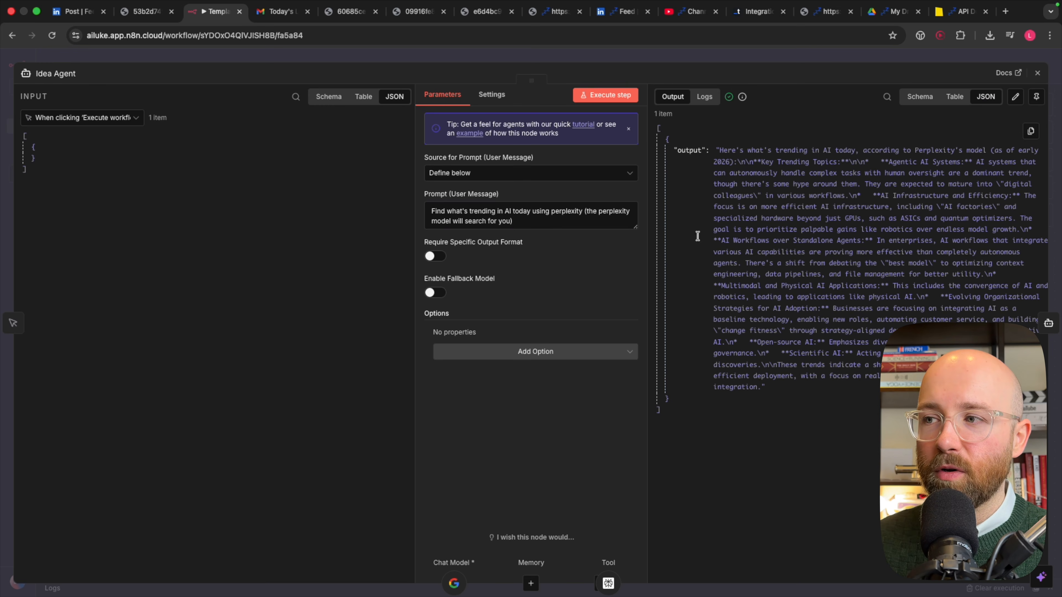
pyautogui.click(921, 98)
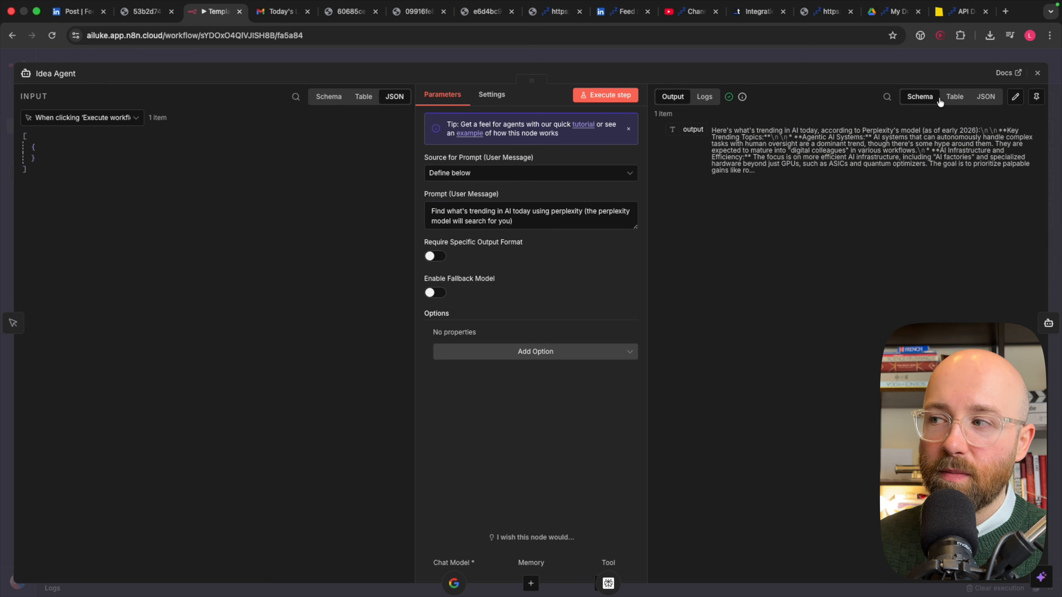
pyautogui.click(954, 98)
pyautogui.click(987, 100)
pyautogui.click(919, 99)
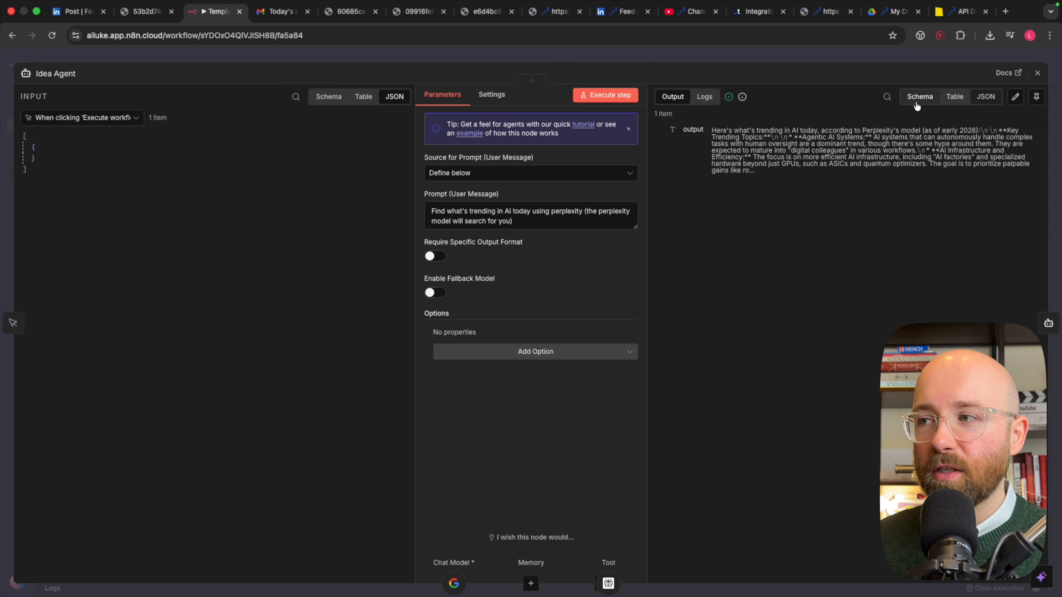
pyautogui.moveTo(713, 134); pyautogui.dragTo(772, 172)
pyautogui.press('Escape')
# - Open the Message a model in Perplexity node and inspect its credential choices and the Perplexity account's API key settings
pyautogui.moveTo(365, 319)
pyautogui.mouseDown()
pyautogui.moveTo(365, 336)
pyautogui.moveTo(378, 327)
pyautogui.mouseUp()
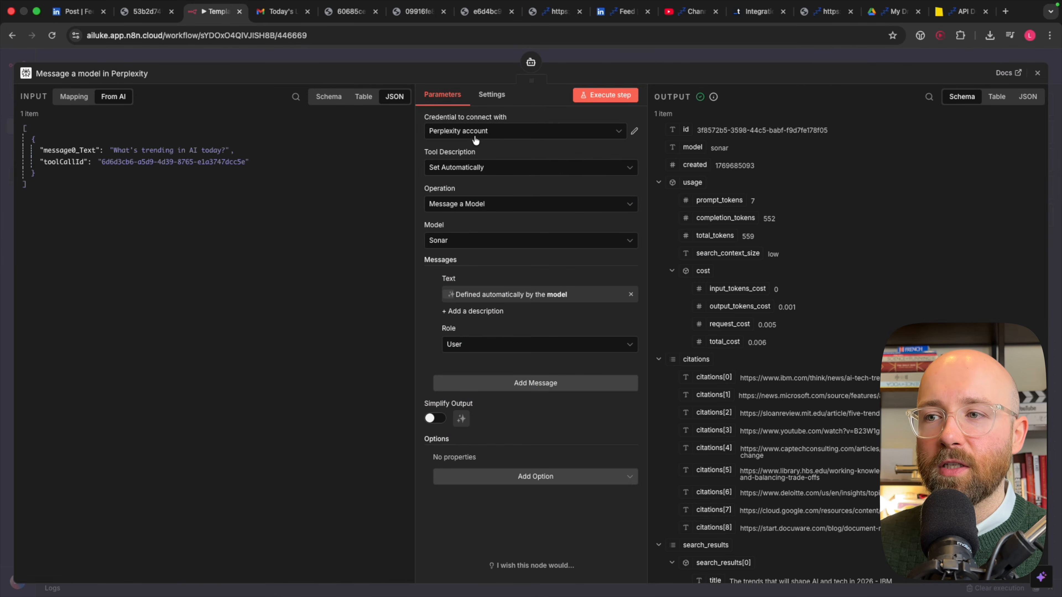
pyautogui.click(480, 133)
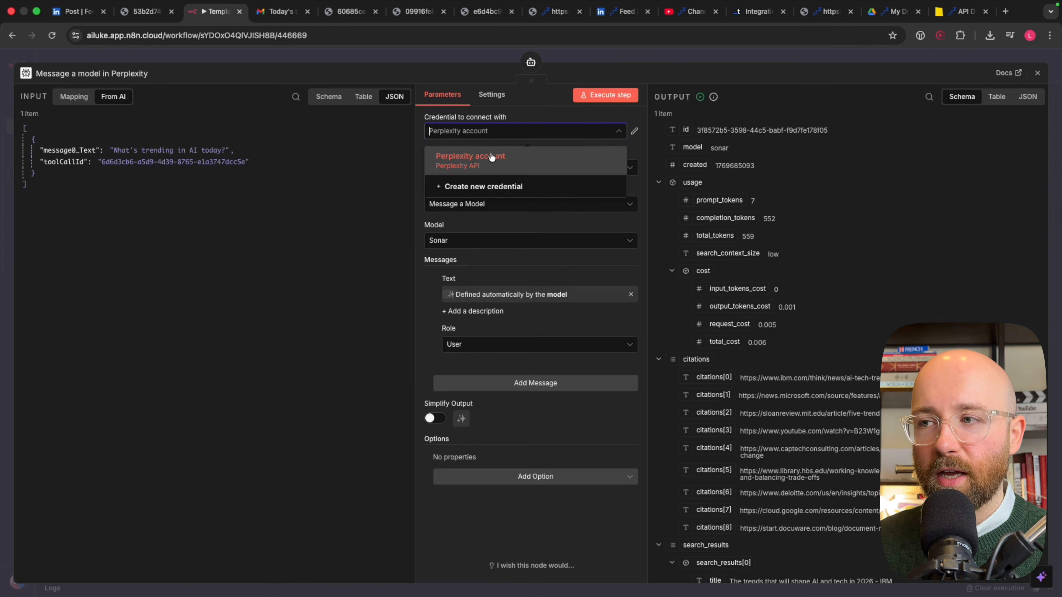
pyautogui.click(634, 131)
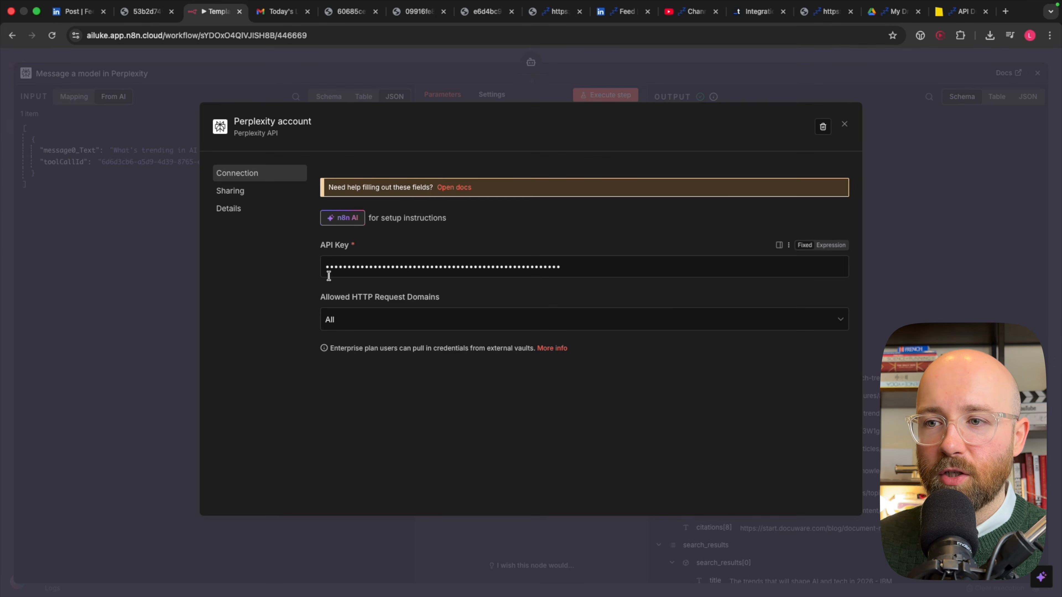
pyautogui.click(845, 126)
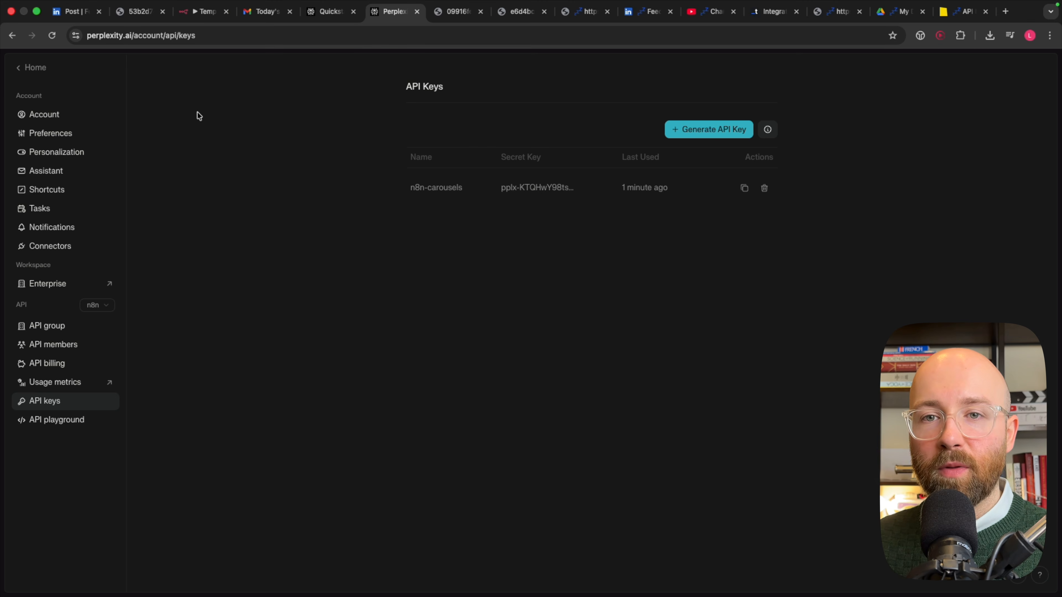
pyautogui.click(98, 42)
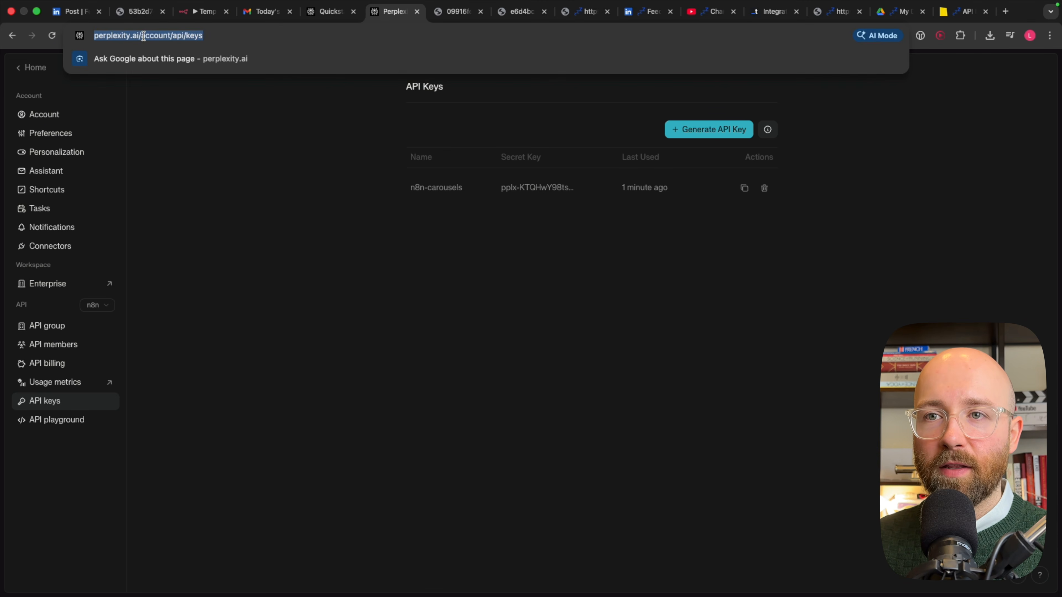
pyautogui.press('Escape')
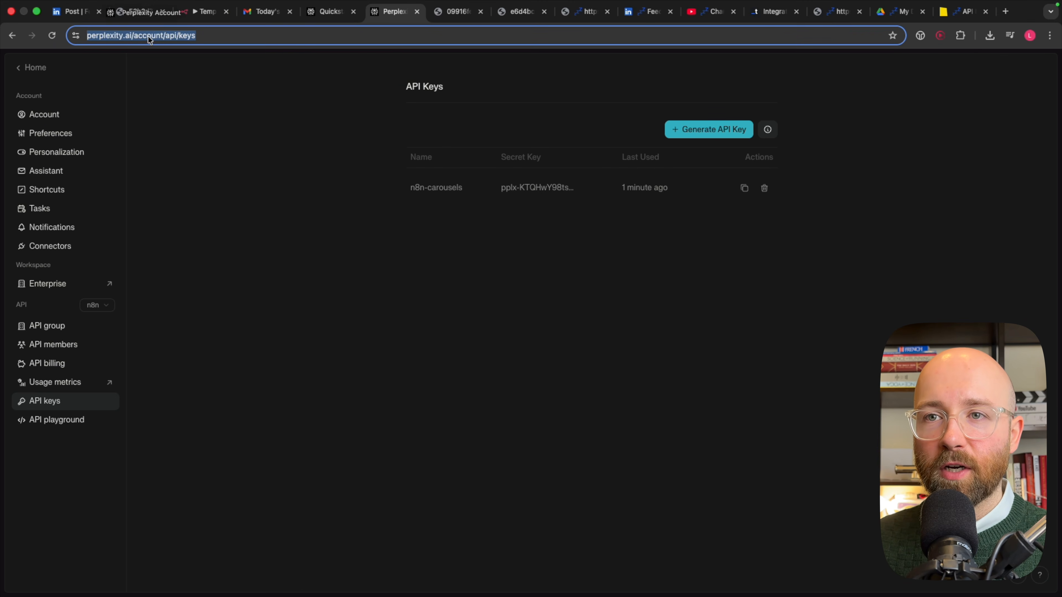
pyautogui.click(56, 404)
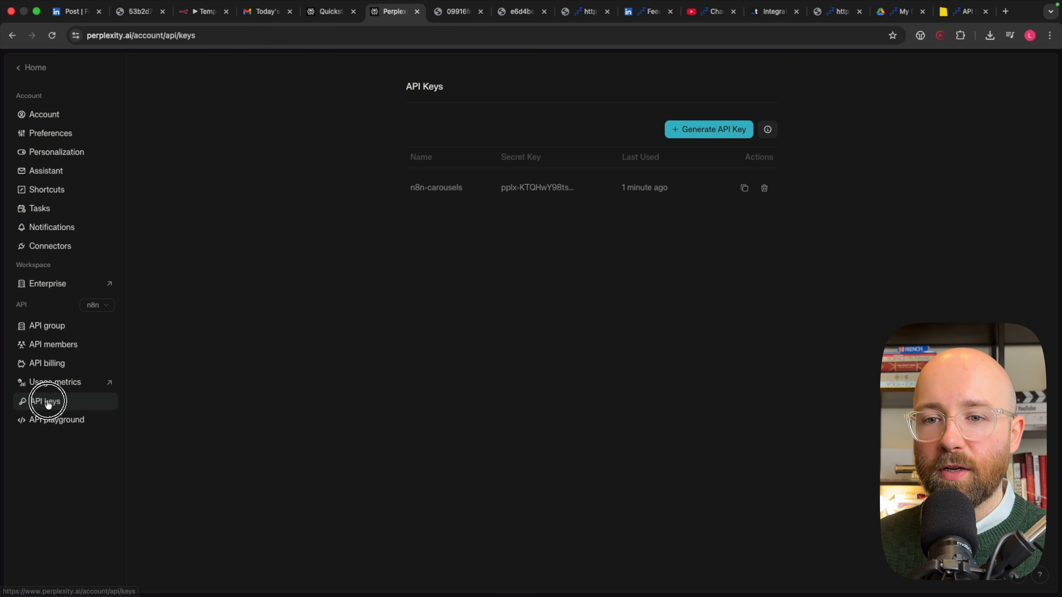
pyautogui.click(697, 132)
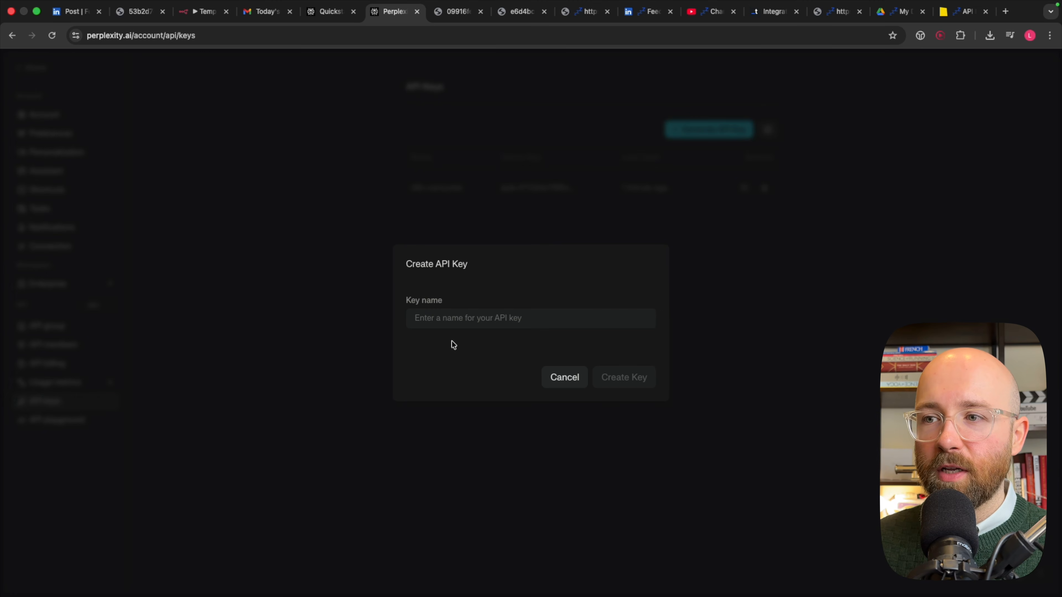
# - Return to n8n, check the API key field in the Perplexity account credential again, and close the Perplexity node
pyautogui.click(203, 12)
pyautogui.click(633, 133)
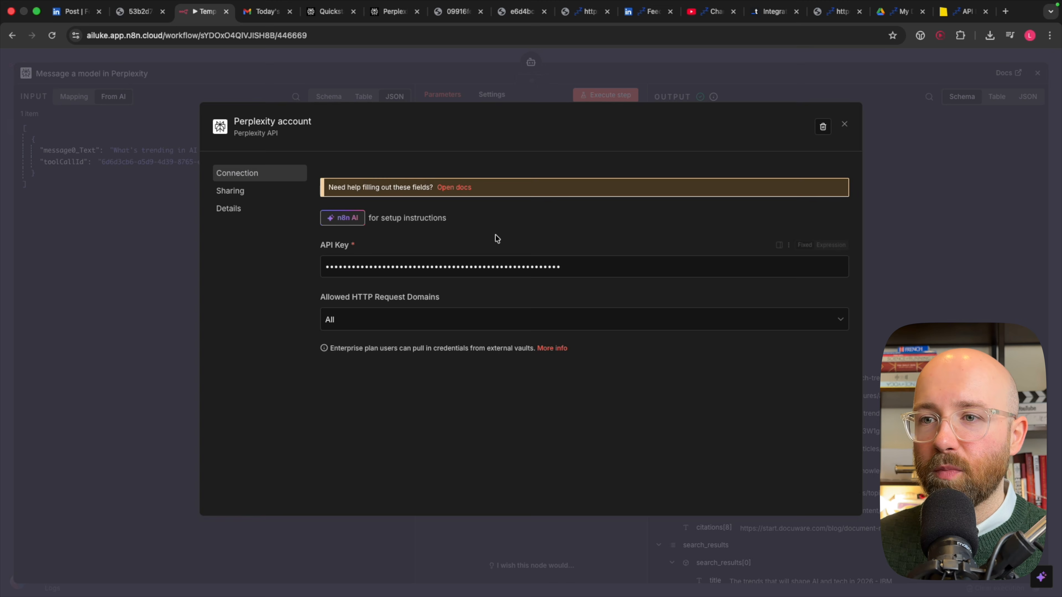
pyautogui.click(844, 125)
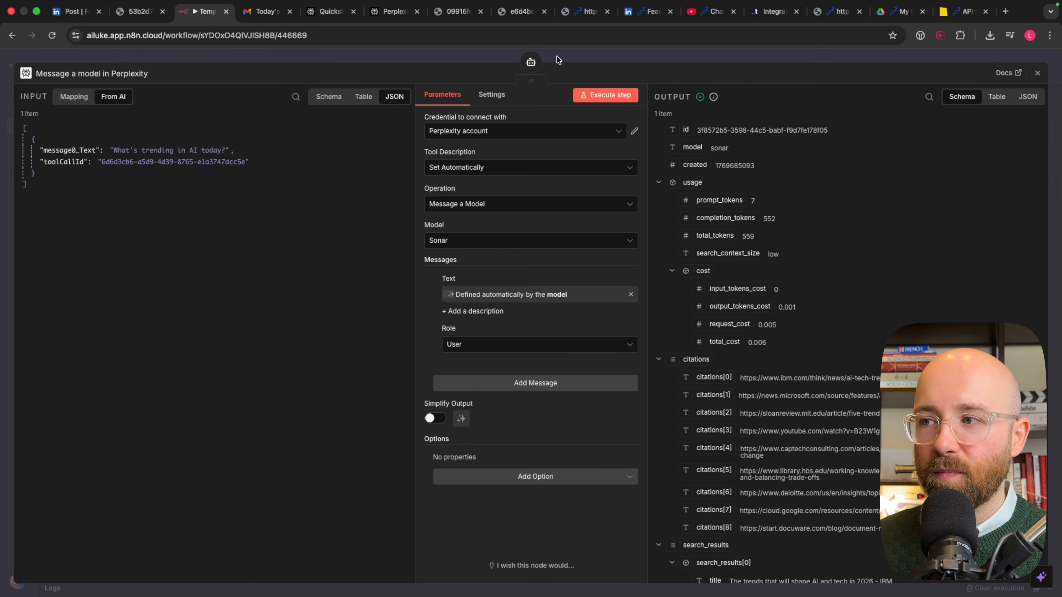
pyautogui.click(608, 58)
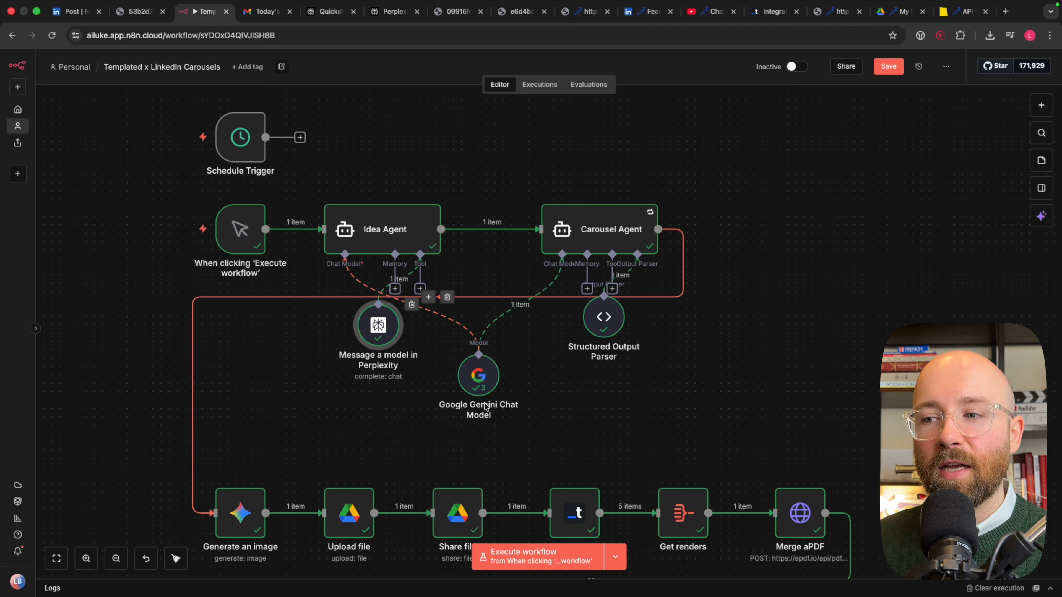
# - Shift the Google Gemini Chat Model node slightly to the right and select the Carousel Agent node
pyautogui.moveTo(480, 387); pyautogui.dragTo(491, 386)
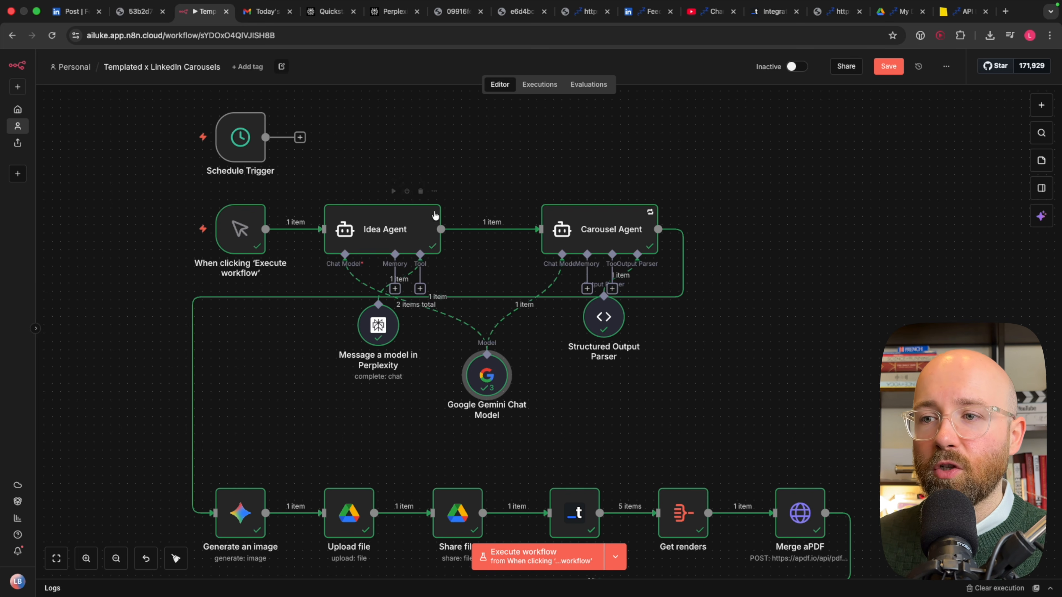
pyautogui.moveTo(492, 176); pyautogui.dragTo(689, 248)
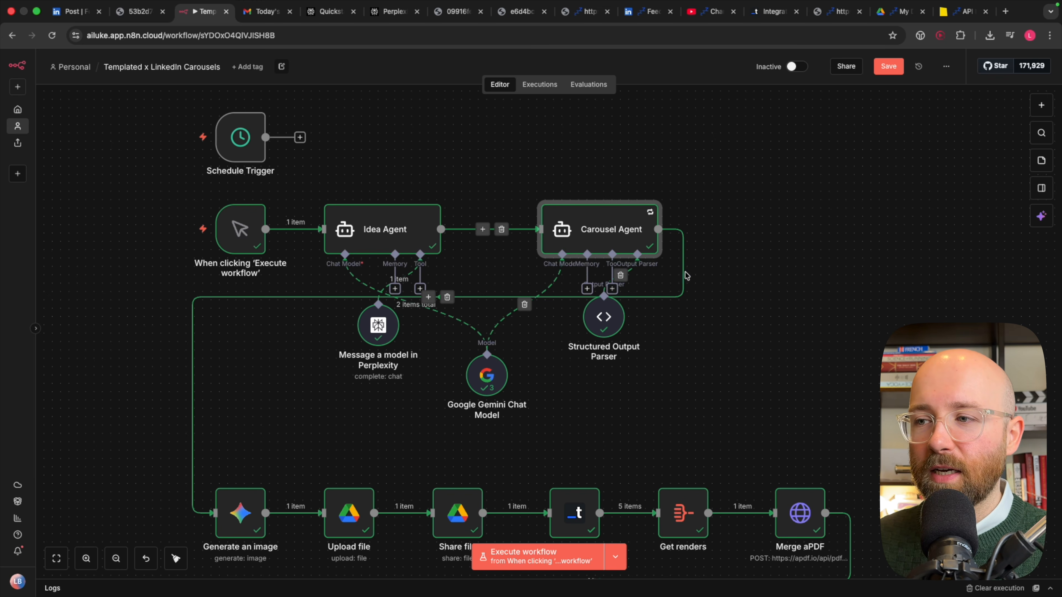
# - Open the Carousel Agent, check its input from the Idea Agent, and view its full prompt and resolved result in the expanded editor
pyautogui.doubleClick(612, 230)
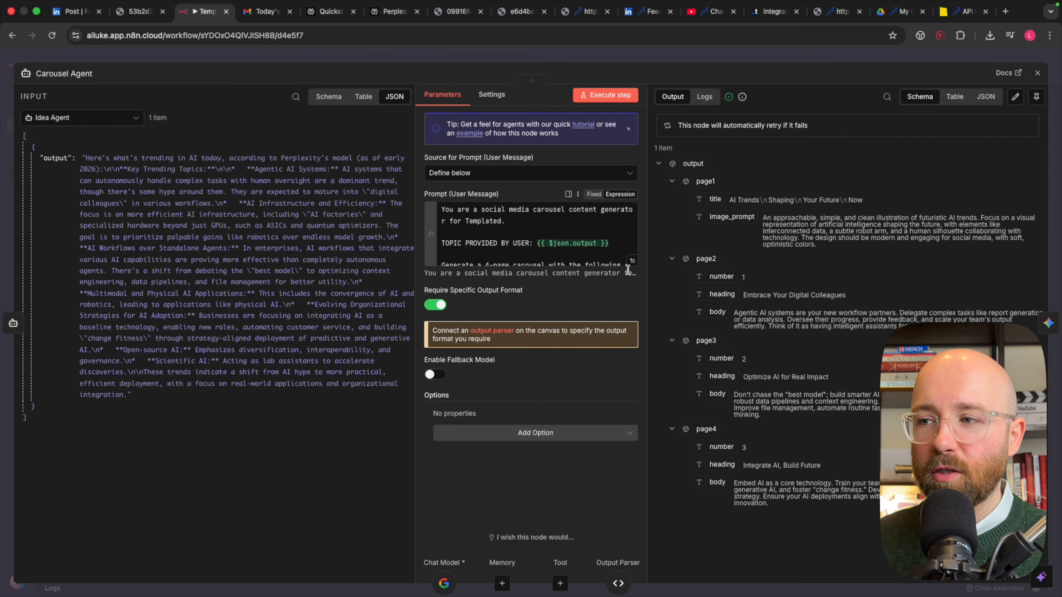
pyautogui.tripleClick(193, 159)
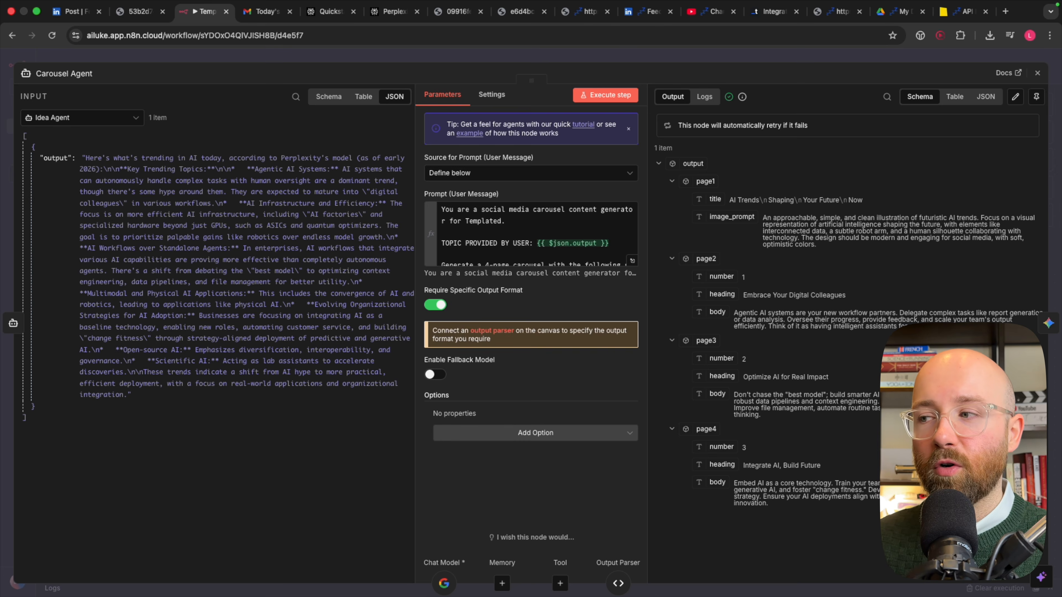
pyautogui.click(632, 261)
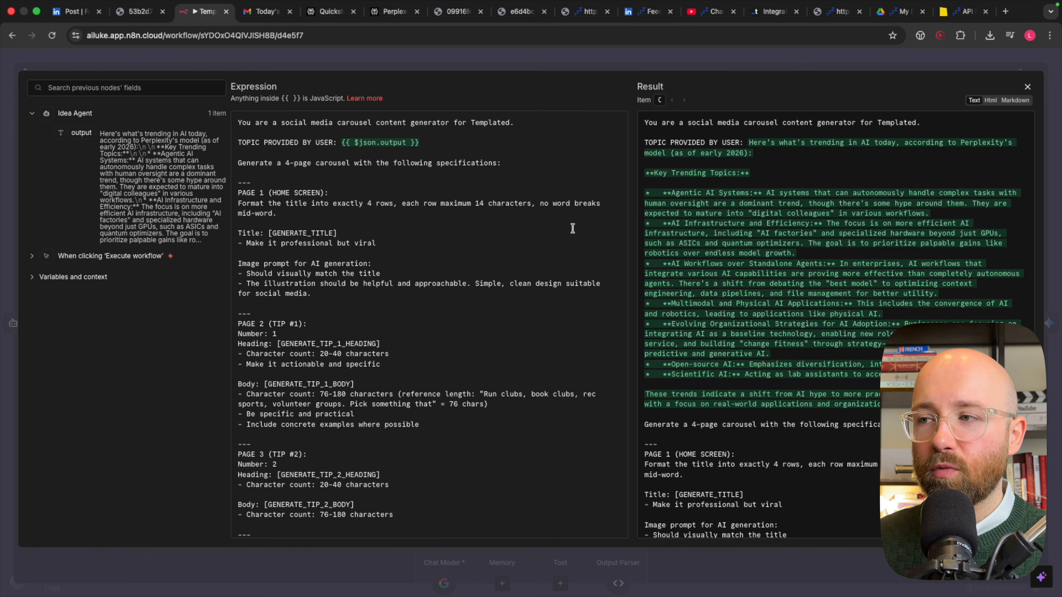
pyautogui.scroll(-10, 694, 355)
pyautogui.scroll(2, 686, 352)
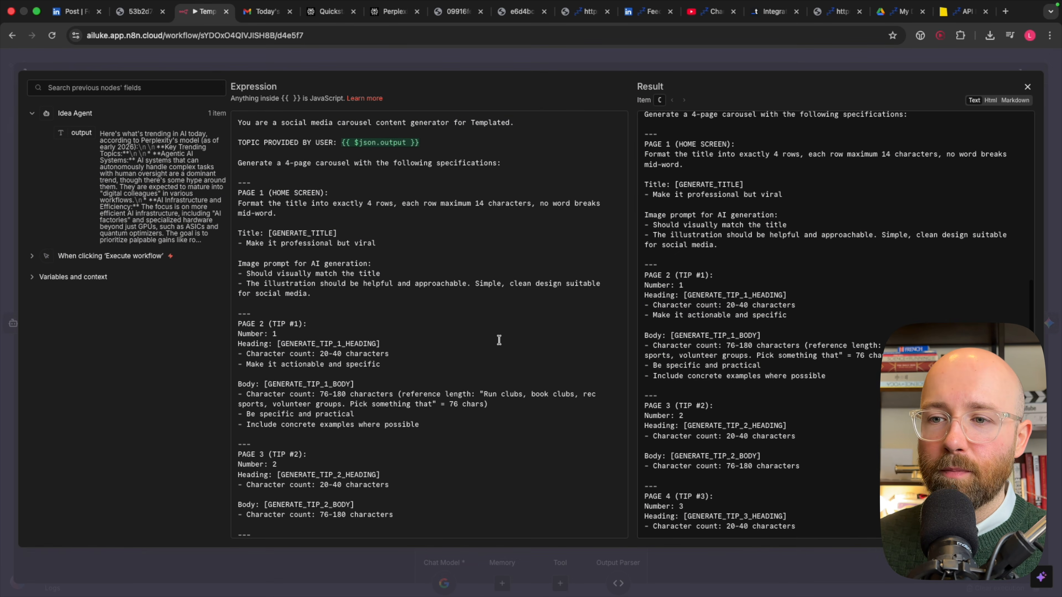
pyautogui.scroll(6, 778, 314)
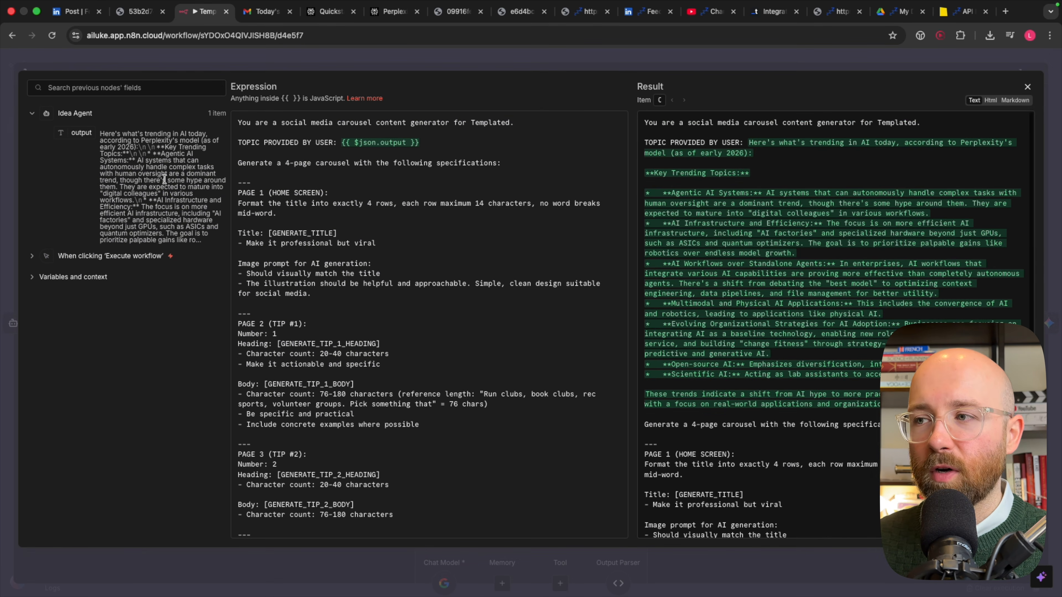
# - Examine the prompt's opening role line and the user topic line that uses {{ $json.output }}
pyautogui.click(283, 176)
pyautogui.moveTo(238, 124); pyautogui.dragTo(521, 124)
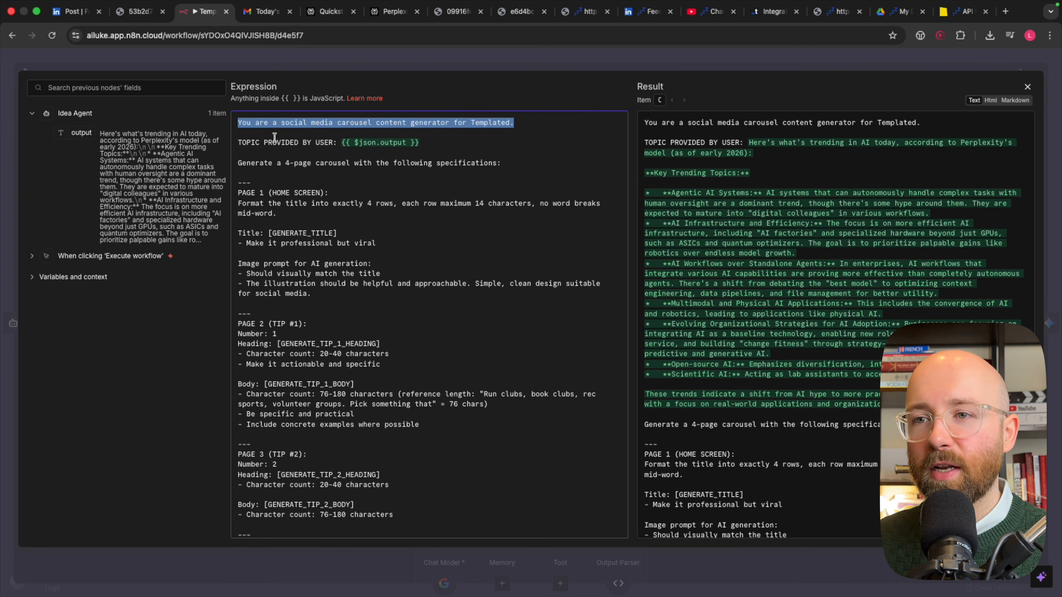
pyautogui.click(207, 142)
pyautogui.moveTo(235, 142); pyautogui.dragTo(419, 142)
pyautogui.click(420, 143)
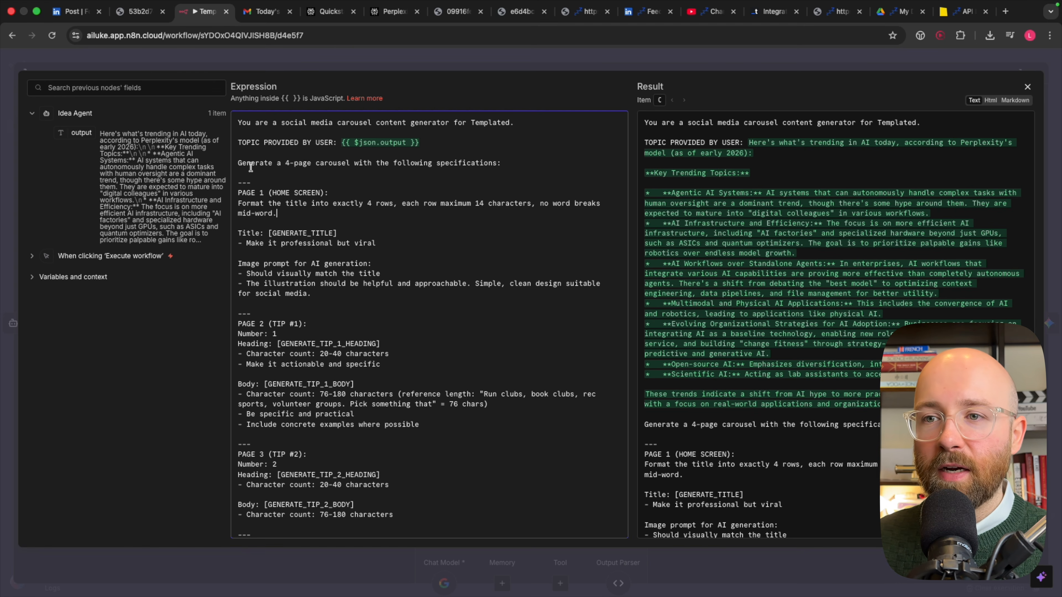
# - Examine the prompt's 4-page carousel specifications, from the PAGE 1 home screen through the PAGE 4 tip #3 section
pyautogui.moveTo(238, 163); pyautogui.dragTo(494, 164)
pyautogui.click(496, 161)
pyautogui.moveTo(238, 193); pyautogui.dragTo(368, 191)
pyautogui.moveTo(238, 323); pyautogui.dragTo(307, 324)
pyautogui.scroll(-3, 293, 334)
pyautogui.click(292, 357)
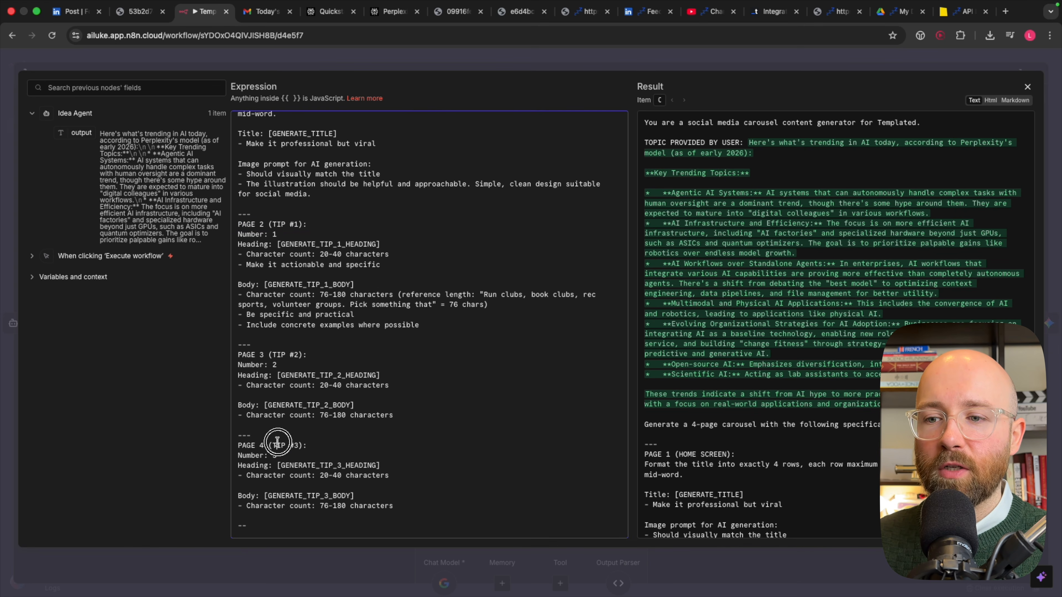
pyautogui.moveTo(314, 445); pyautogui.dragTo(236, 444)
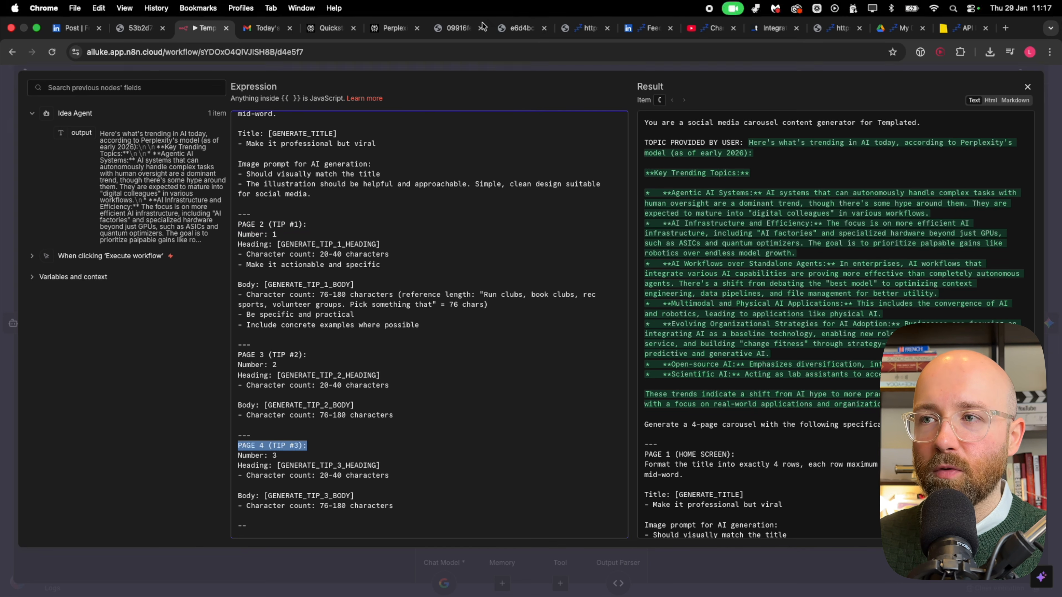
# - Review the Unlock AI's Power carousel PDF, examining the closing share slide and pages 1 to 4
pyautogui.click(481, 27)
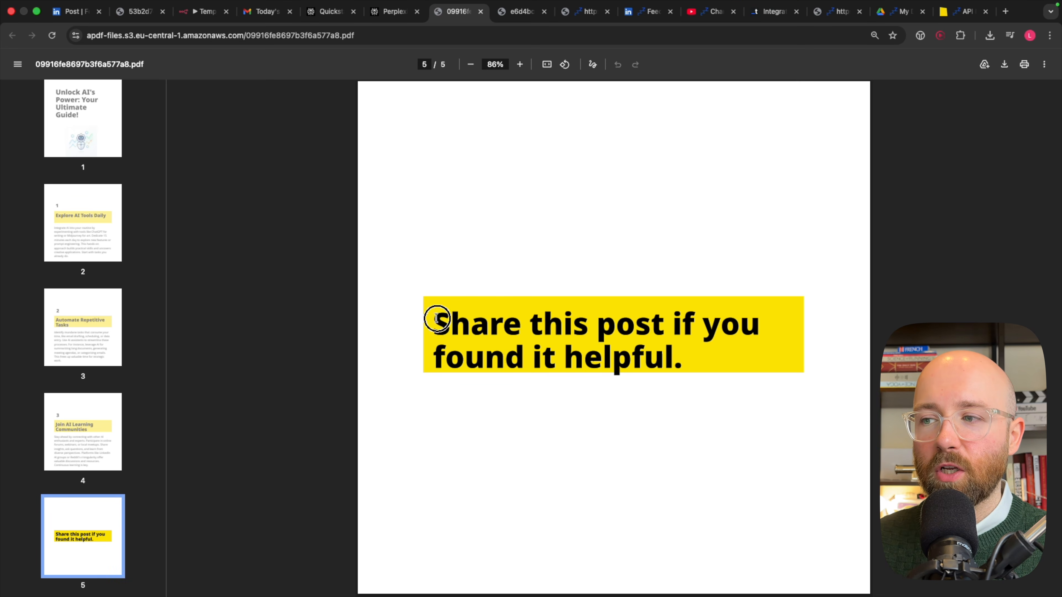
pyautogui.moveTo(436, 319); pyautogui.dragTo(760, 375)
pyautogui.click(714, 348)
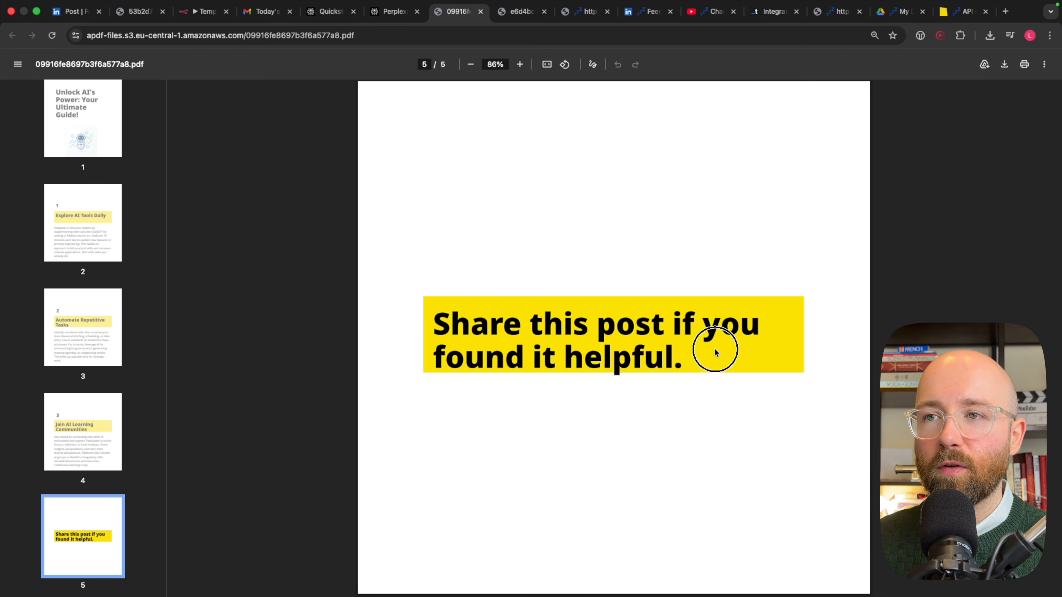
pyautogui.click(81, 132)
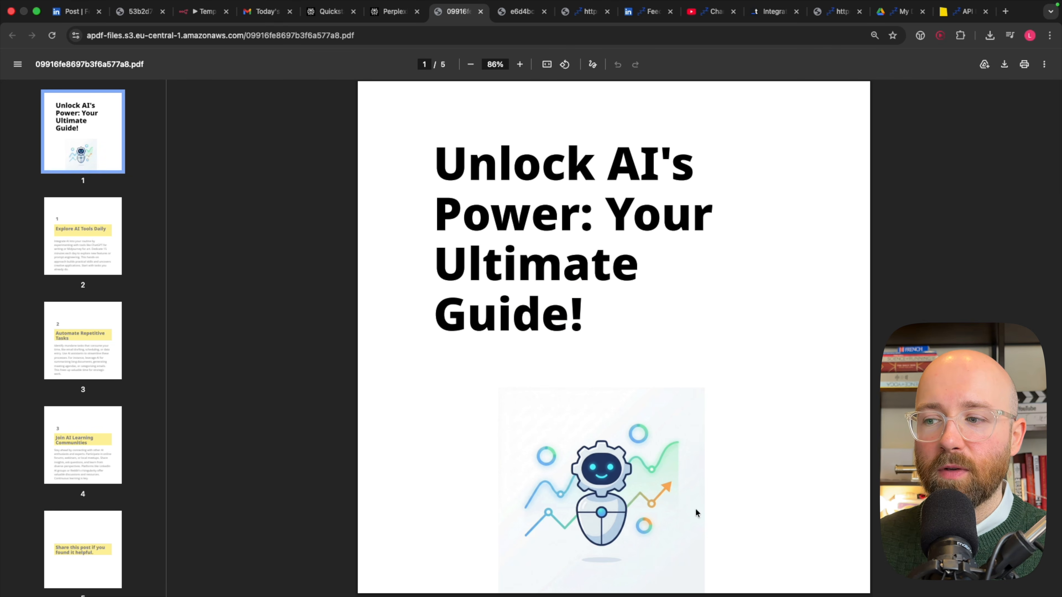
pyautogui.click(82, 241)
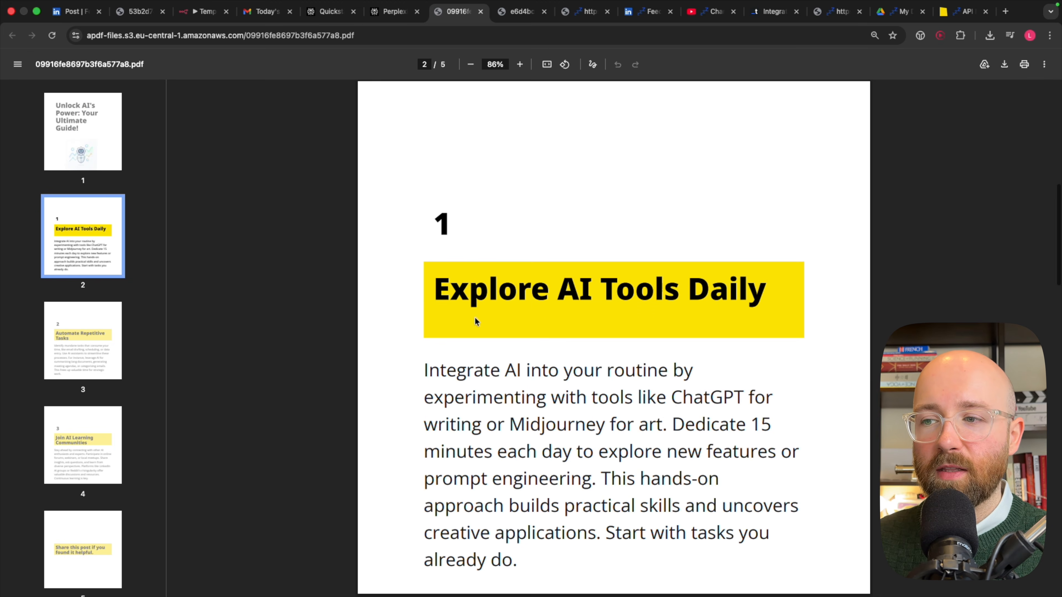
pyautogui.click(106, 344)
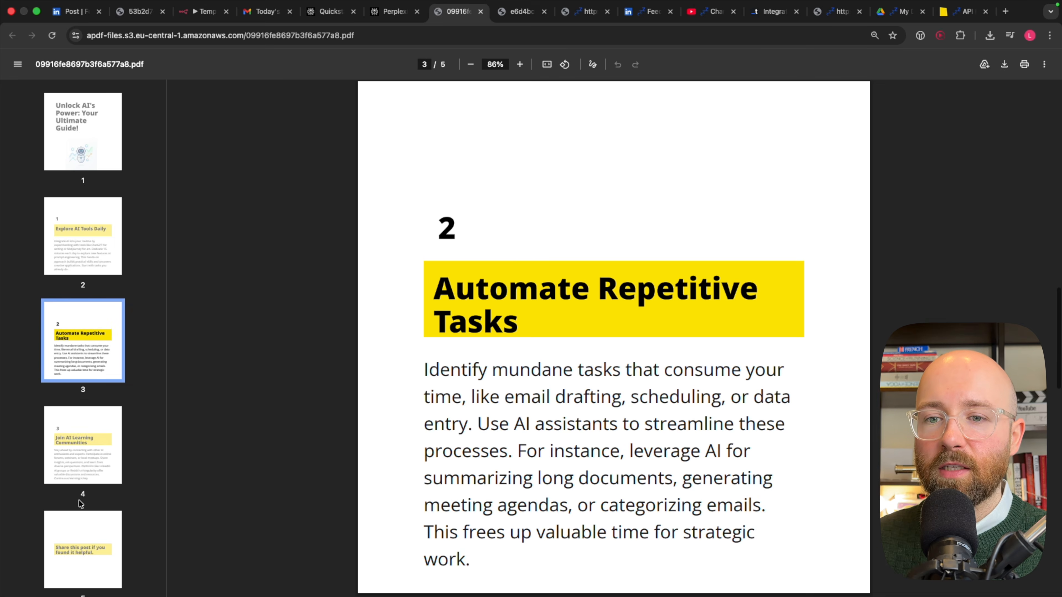
pyautogui.click(84, 448)
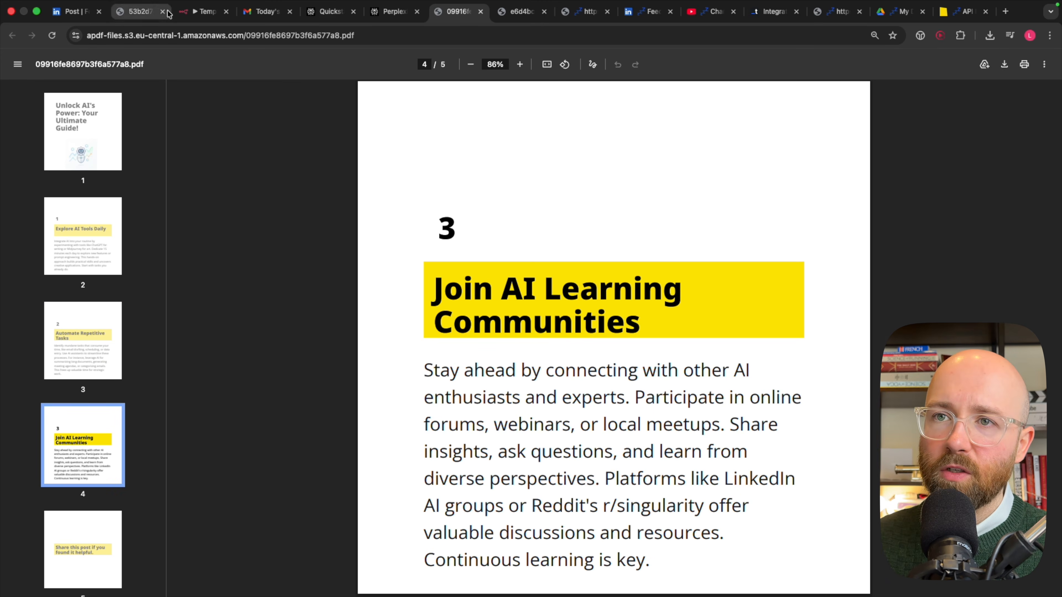
# - Return to the Carousel Agent prompt and examine the heading and body rules of the PAGE 3 (TIP #2) section
pyautogui.click(207, 11)
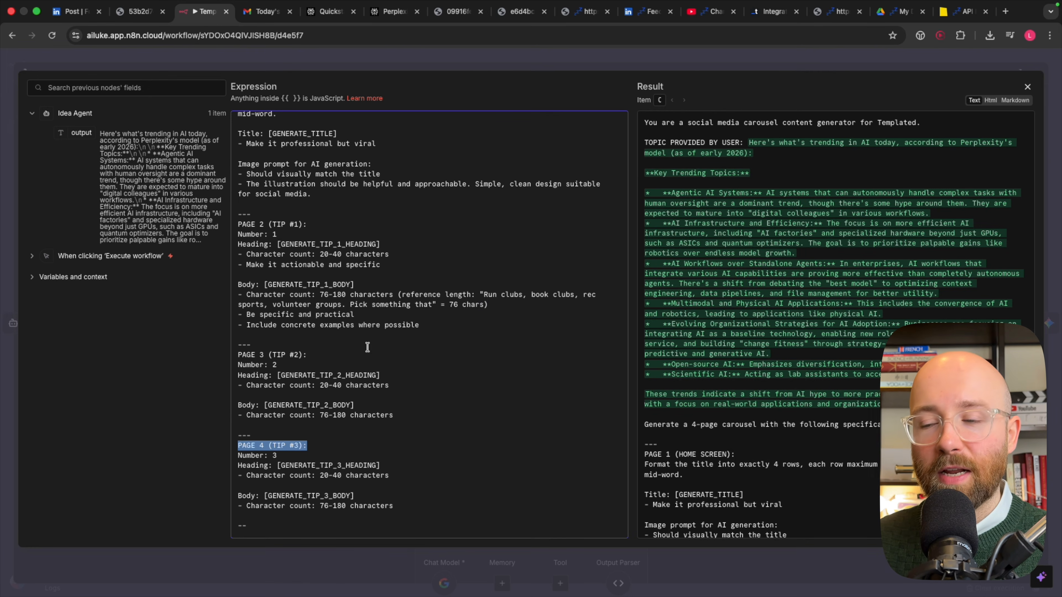
pyautogui.click(400, 414)
pyautogui.moveTo(393, 415); pyautogui.dragTo(230, 378)
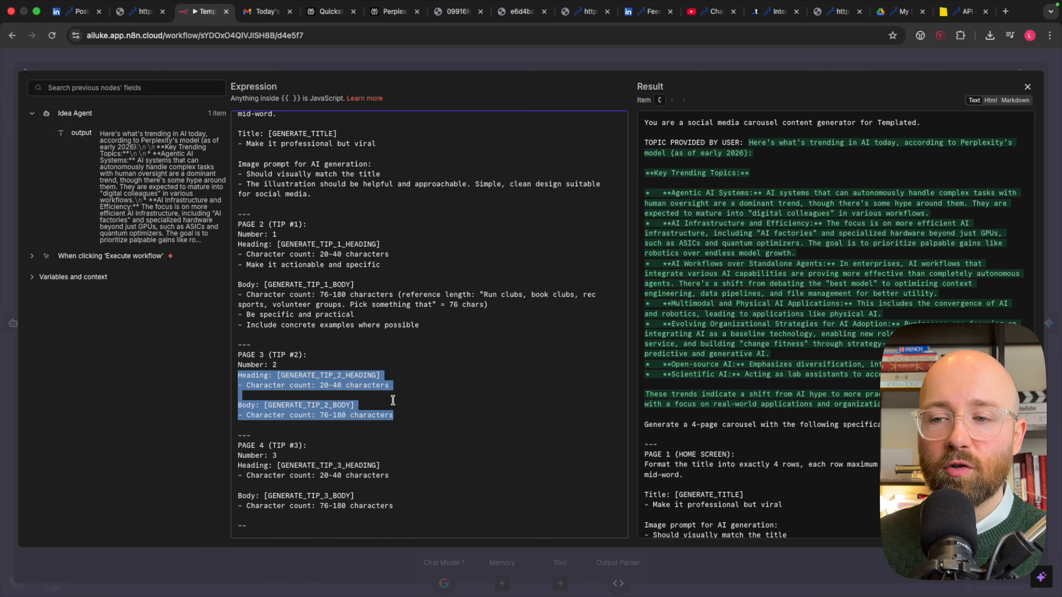
pyautogui.click(391, 385)
# - Examine the body text of page 3, Automate Repetitive Tasks, in the Unlock AI's Power carousel PDF
pyautogui.click(522, 12)
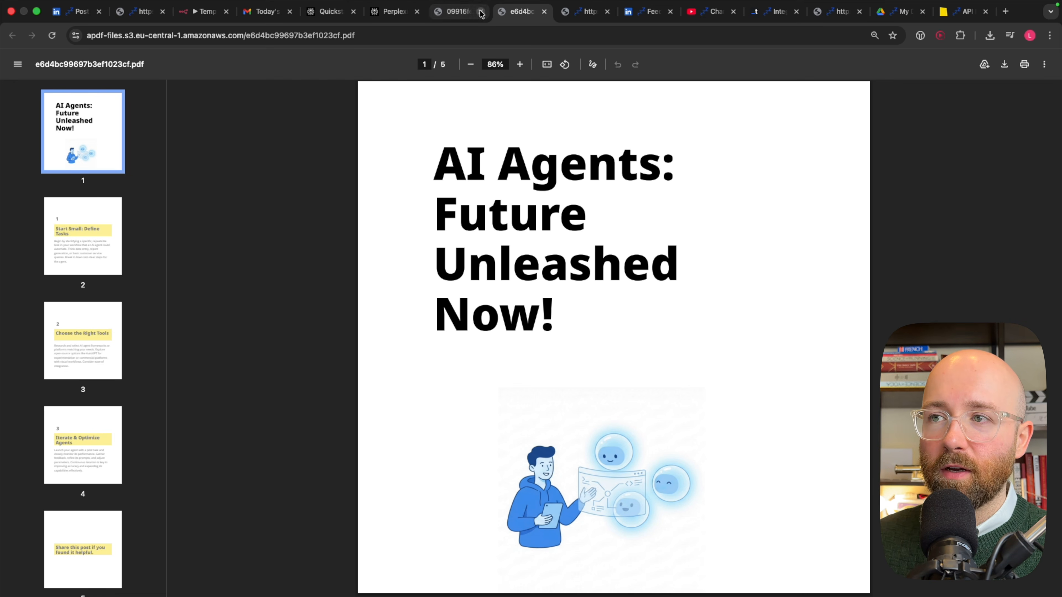
pyautogui.click(485, 11)
pyautogui.click(78, 340)
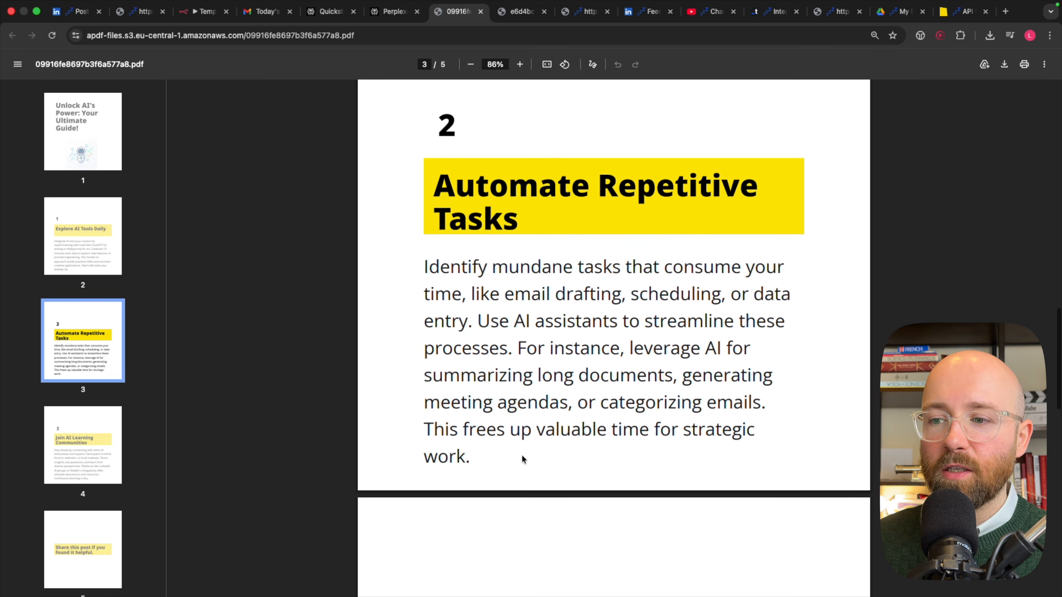
pyautogui.moveTo(423, 267); pyautogui.dragTo(497, 468)
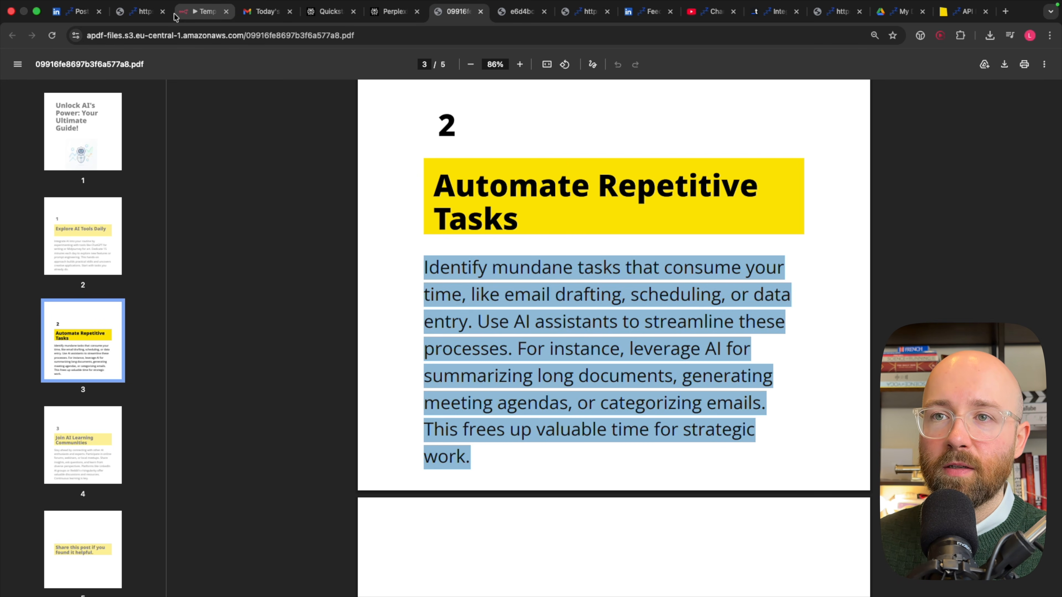
# - Check the 180-character upper limit for the tip #2 body in the Carousel Agent prompt against the carousel PDF's page 3
pyautogui.click(200, 11)
pyautogui.doubleClick(339, 413)
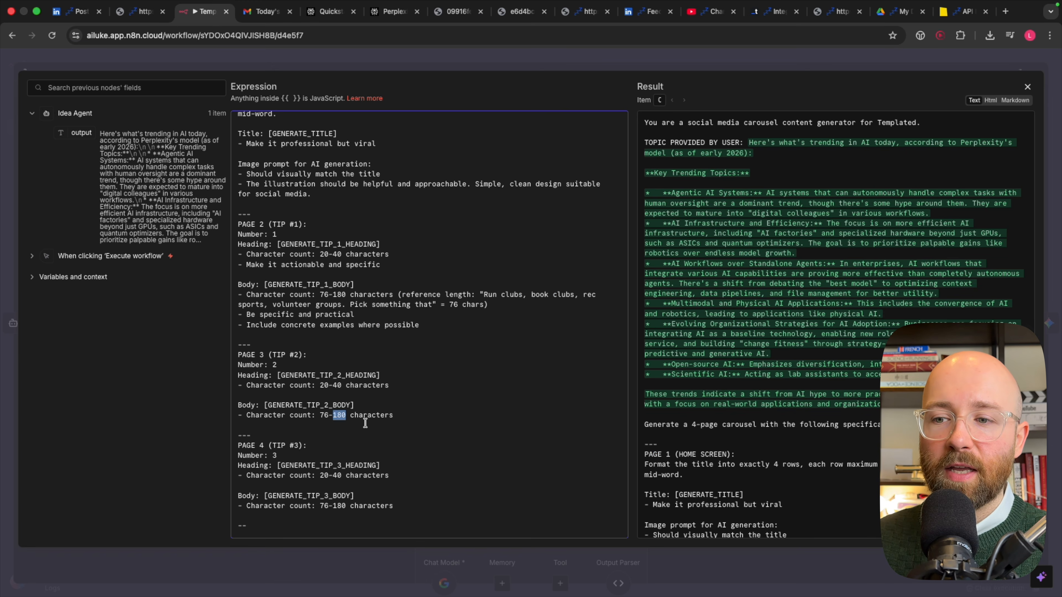
pyautogui.scroll(3, 435, 362)
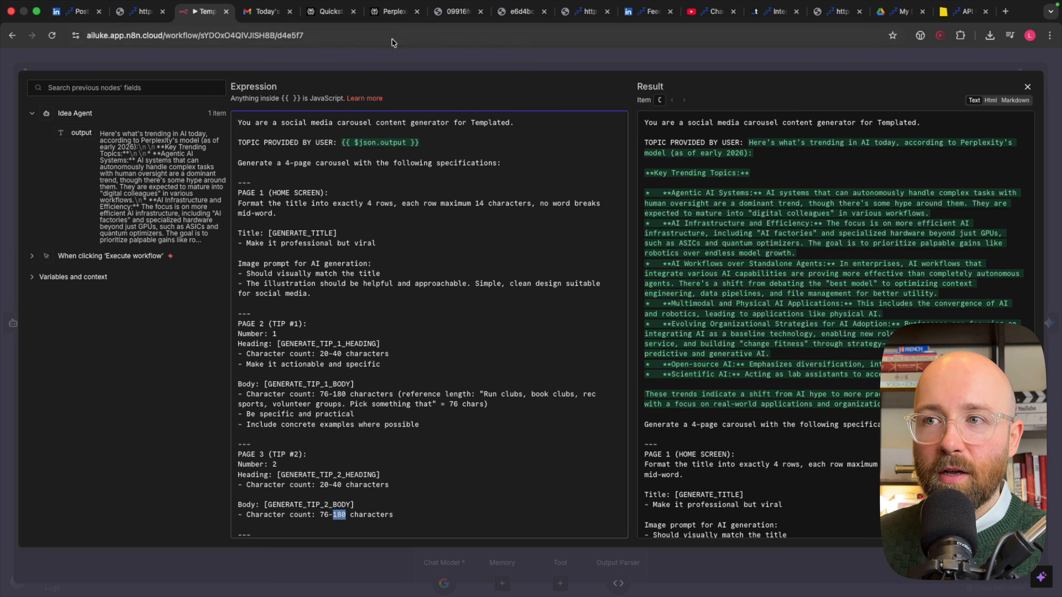
pyautogui.click(470, 13)
pyautogui.scroll(5, 561, 210)
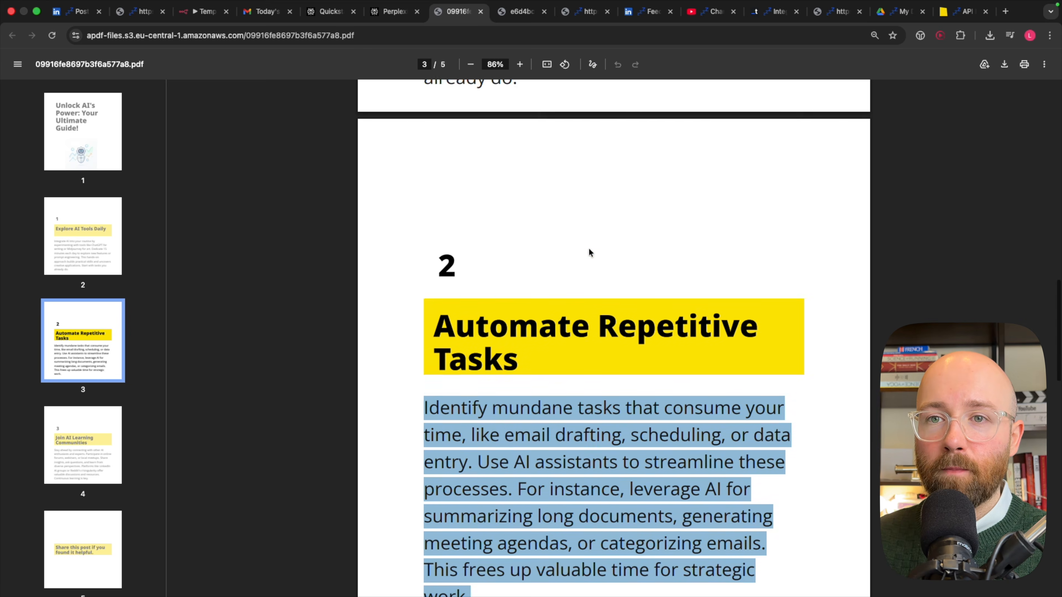
pyautogui.click(212, 12)
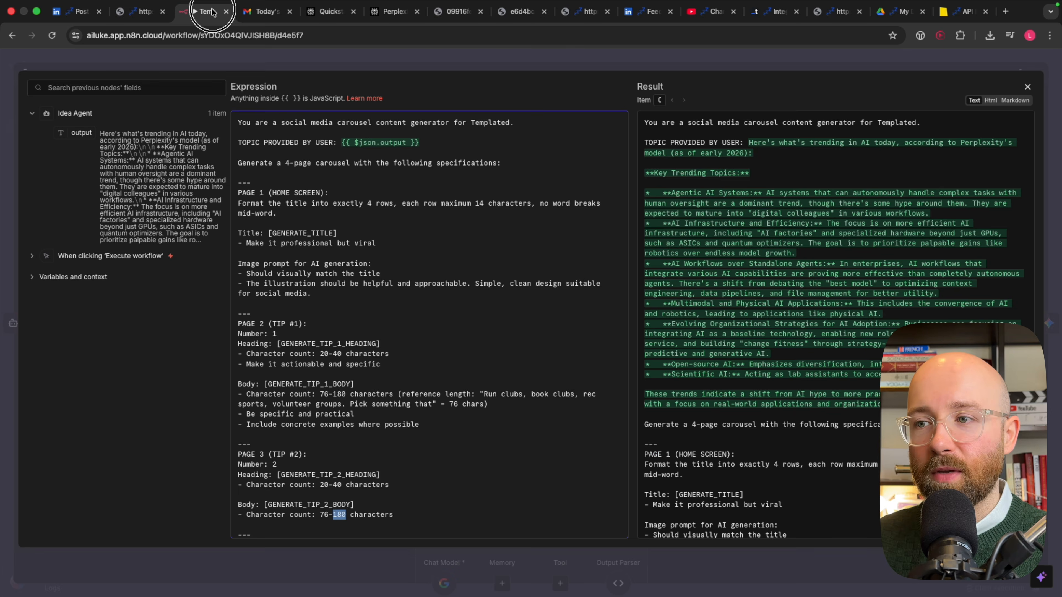
# - Close the Carousel Agent and inspect the Google Gemini Chat Model's credential options and its models/gemini-2.5-flash setting
pyautogui.press('Escape')
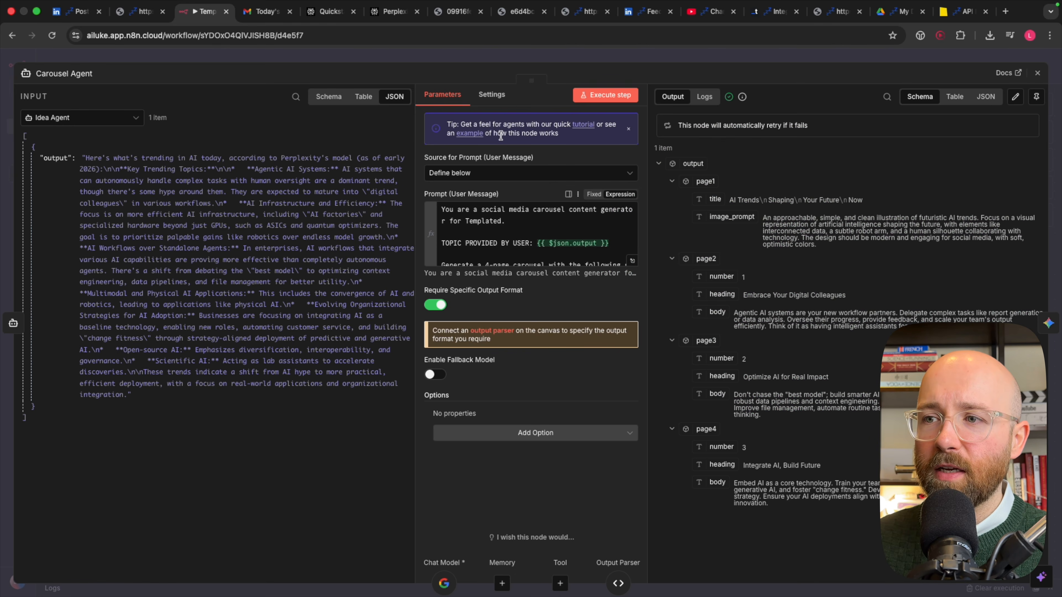
pyautogui.click(498, 60)
pyautogui.click(499, 379)
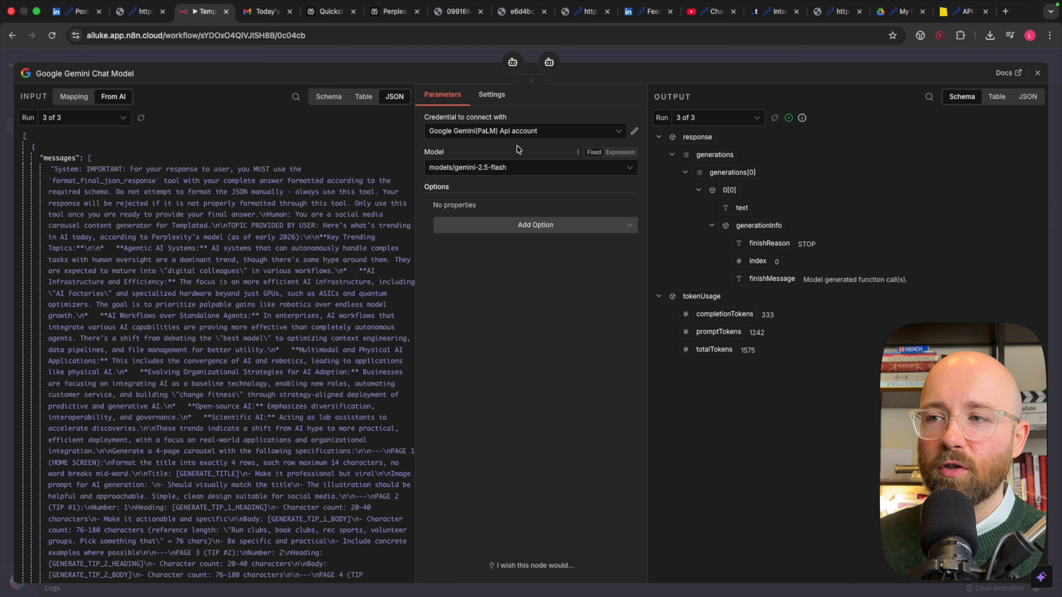
pyautogui.click(523, 130)
pyautogui.click(535, 300)
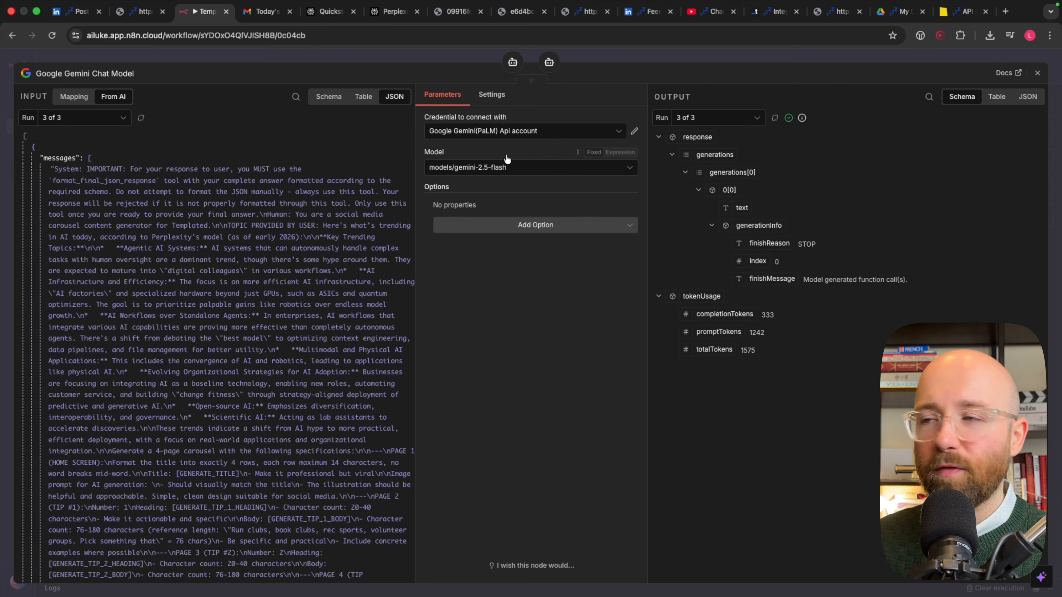
pyautogui.click(585, 60)
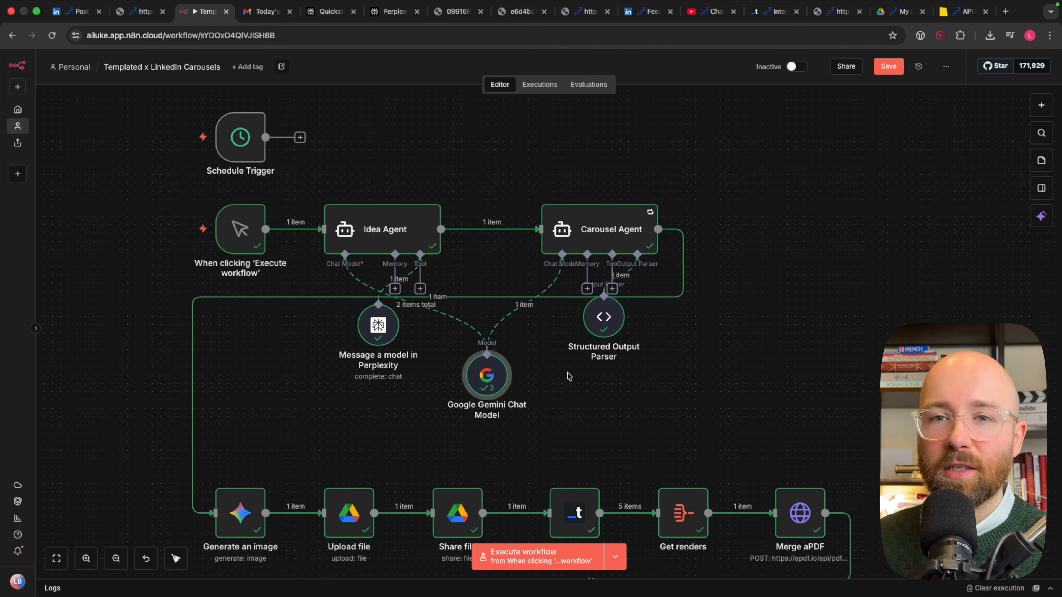
# - Move the Structured Output Parser node slightly down and to the right, and open its JSON example in the expanded editor
pyautogui.moveTo(604, 316); pyautogui.dragTo(655, 343)
pyautogui.doubleClick(655, 344)
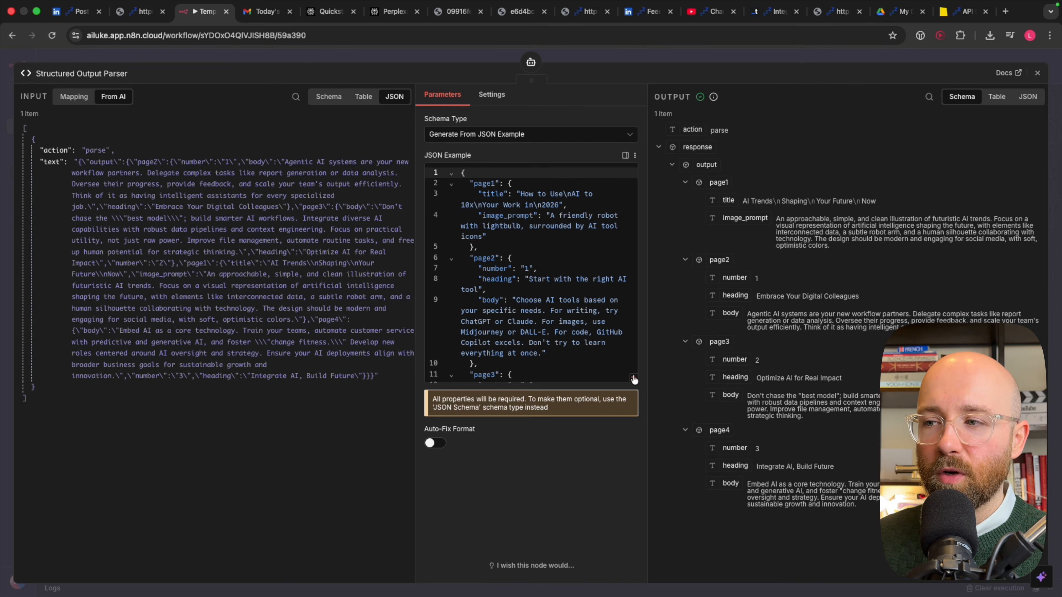
pyautogui.click(634, 379)
# - Examine the JSON example's structure, covering page1's title and image_prompt and the number, heading and body of page2 to page4
pyautogui.moveTo(158, 360); pyautogui.dragTo(67, 108)
pyautogui.click(127, 171)
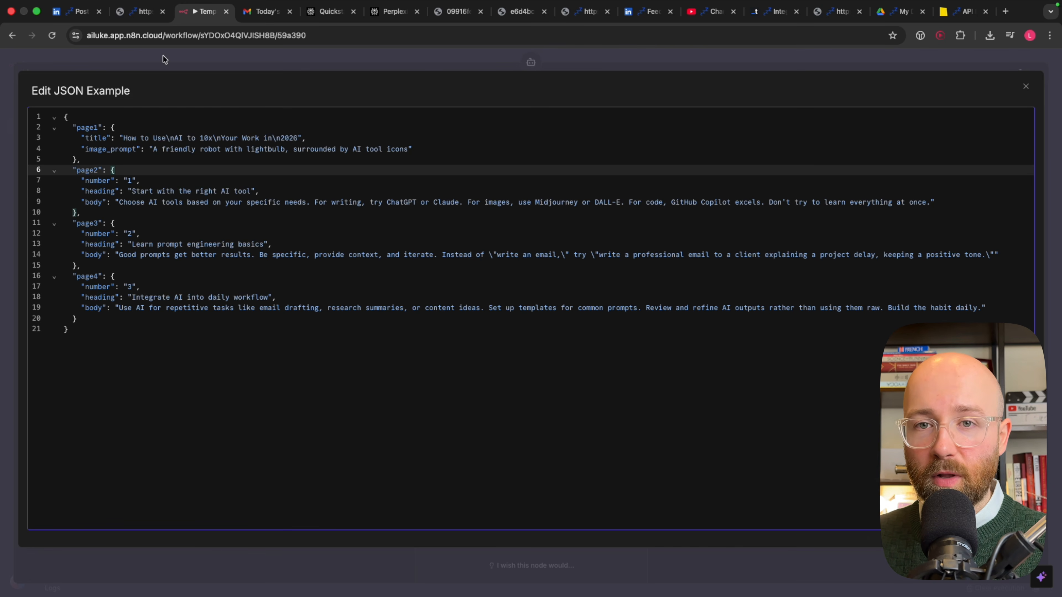
pyautogui.moveTo(133, 368); pyautogui.dragTo(63, 113)
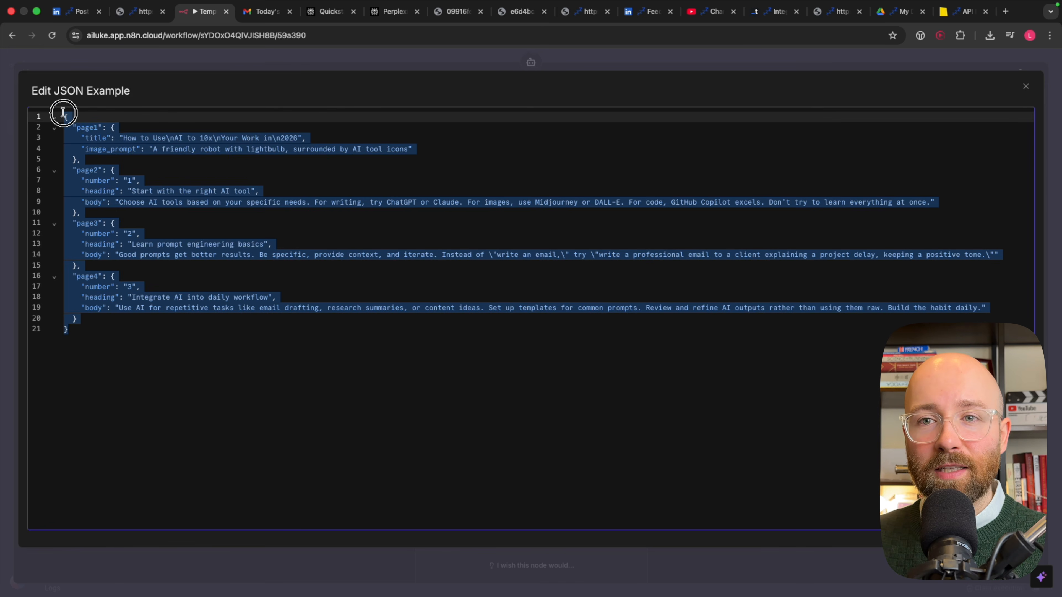
pyautogui.click(178, 174)
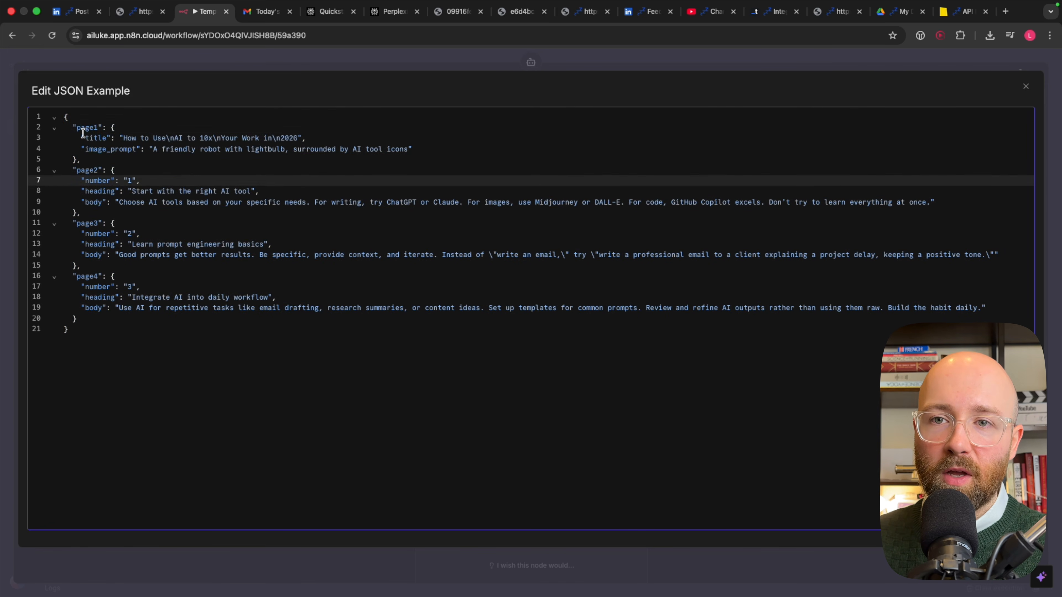
pyautogui.moveTo(79, 130); pyautogui.dragTo(136, 146)
pyautogui.moveTo(74, 171); pyautogui.dragTo(135, 330)
pyautogui.click(146, 328)
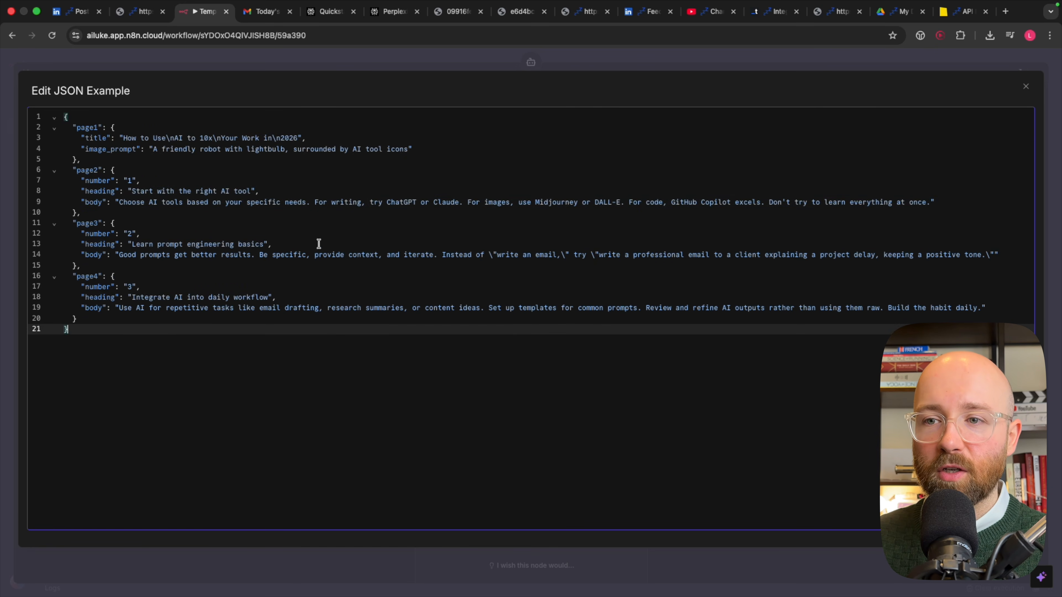
# - Zoom the Unlock AI's Power carousel PDF out to 25% and review its slides against the JSON example's page structure
pyautogui.click(457, 12)
pyautogui.scroll(2, 487, 325)
pyautogui.click(493, 328)
pyautogui.click(83, 236)
pyautogui.click(476, 64)
pyautogui.click(472, 64)
pyautogui.click(471, 64)
pyautogui.click(471, 64)
pyautogui.click(471, 64)
pyautogui.scroll(1, 652, 259)
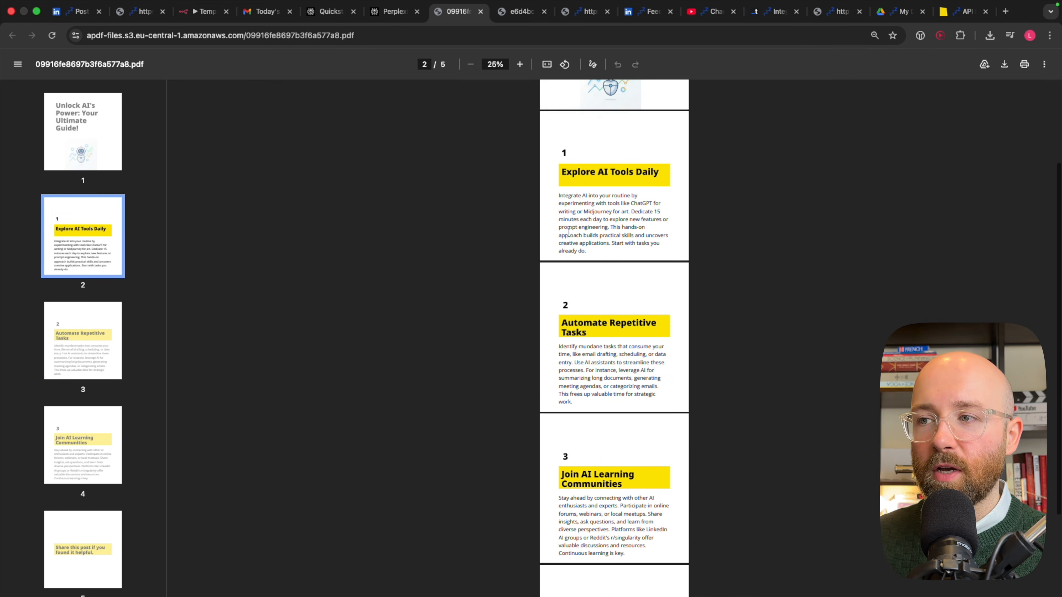
pyautogui.scroll(3, 667, 434)
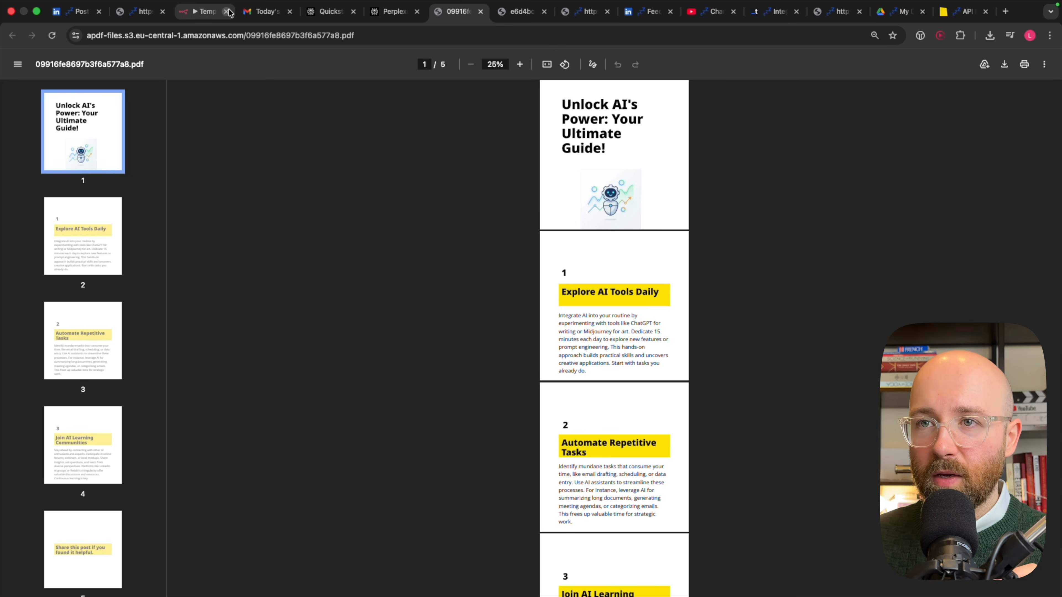
# - Close the JSON example and Structured Output Parser, and view the Carousel Agent's structured output for page1 to page4
pyautogui.click(206, 13)
pyautogui.click(217, 66)
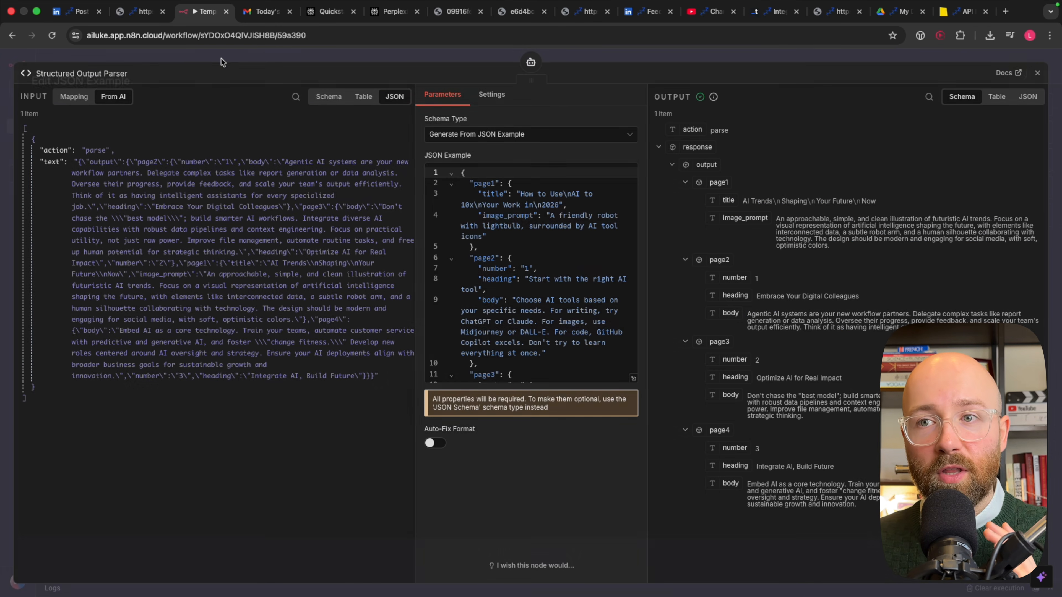
pyautogui.click(228, 56)
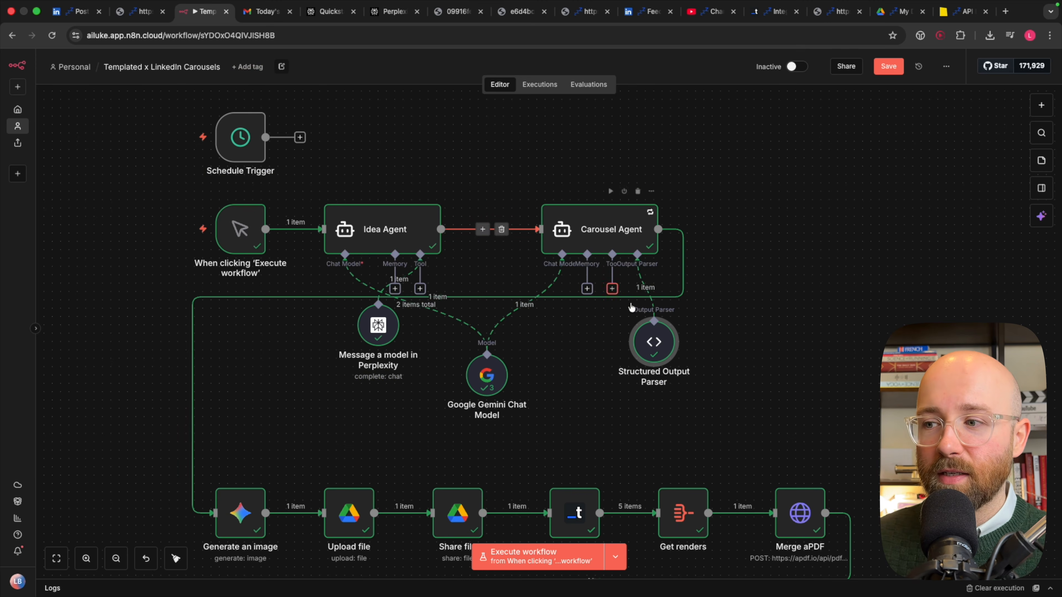
pyautogui.doubleClick(611, 236)
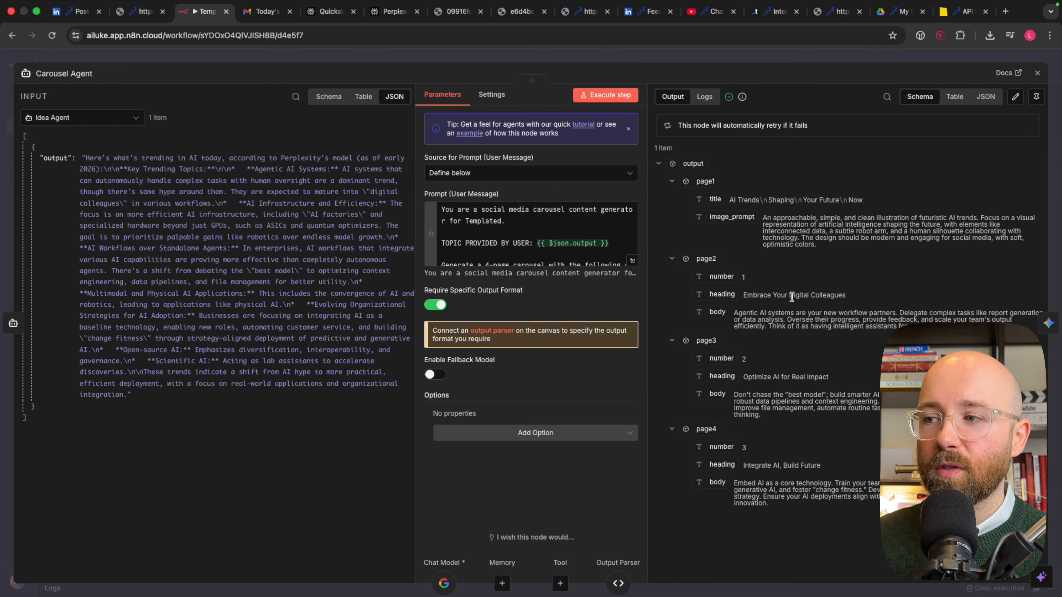
pyautogui.click(692, 62)
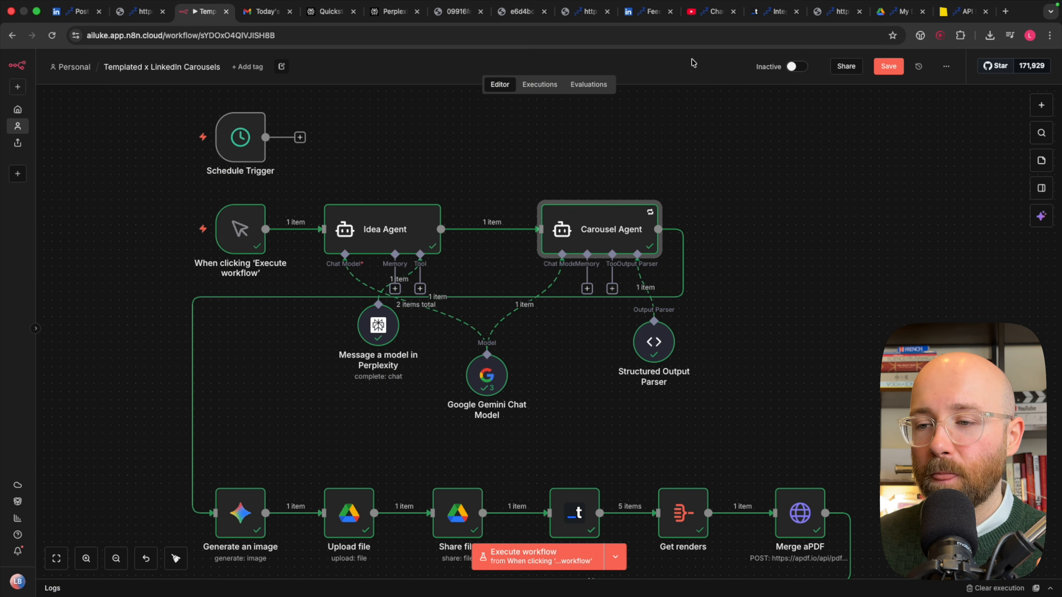
# - Open the Generate an image node and preview its prompt expression {{ $json.output.page1.image_prompt }}
pyautogui.scroll(-5, 656, 297)
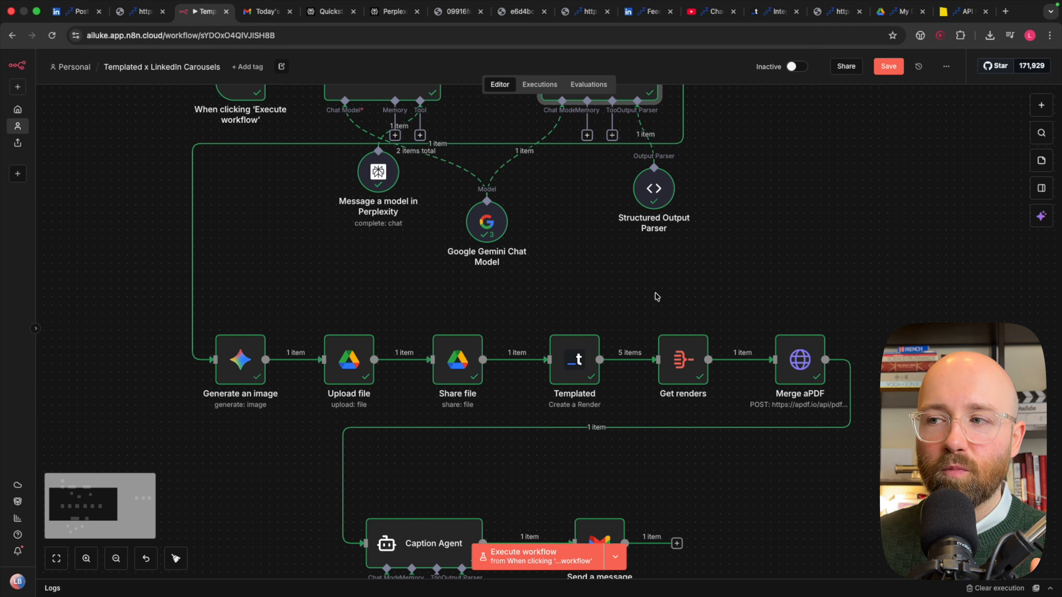
pyautogui.doubleClick(227, 351)
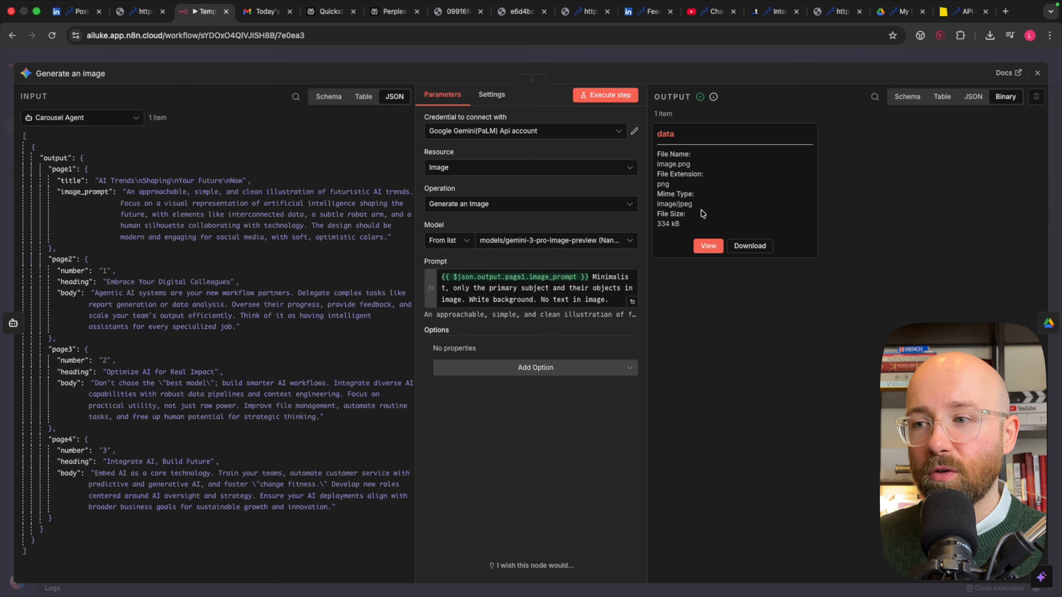
pyautogui.click(494, 287)
pyautogui.click(490, 276)
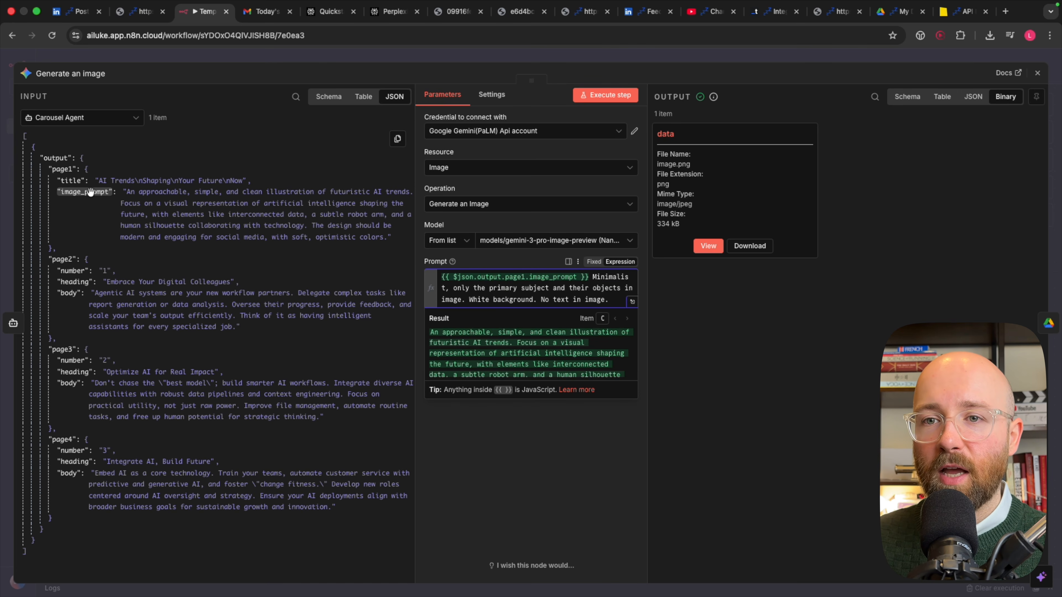
# - Examine the Carousel Agent's image_prompt input and the appended prompt text asking for a minimalist image, white background and no text
pyautogui.moveTo(95, 192); pyautogui.dragTo(218, 212)
pyautogui.click(609, 292)
pyautogui.moveTo(594, 277); pyautogui.dragTo(595, 299)
pyautogui.click(604, 301)
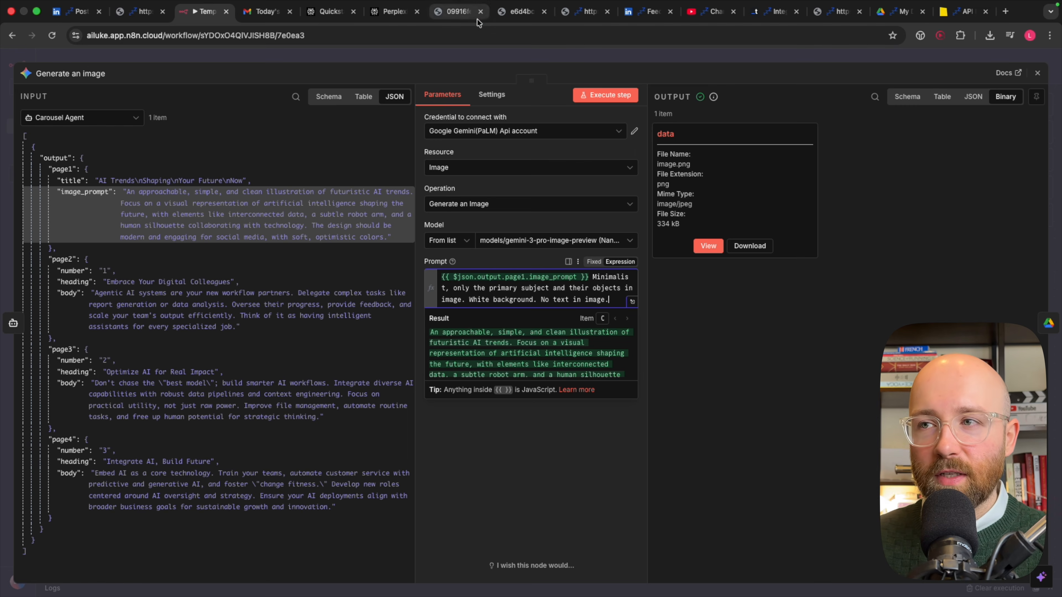
# - Switch to the Unlock AI's Power carousel PDF to examine the generated illustration on its cover slide
pyautogui.click(521, 12)
pyautogui.click(460, 11)
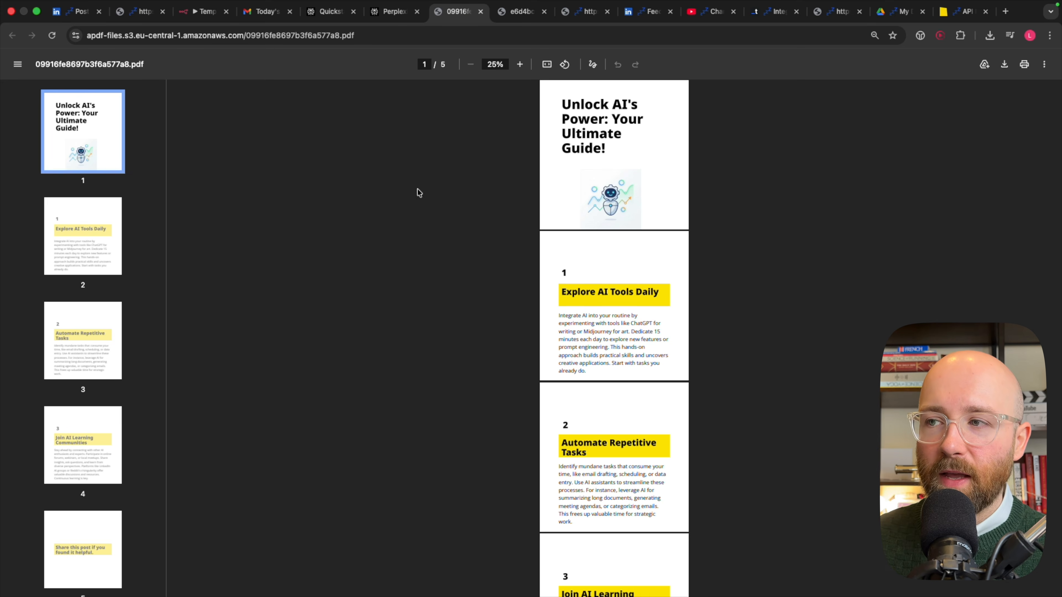
# - Enlarge the Unlock AI's Power carousel PDF to 50%, and compare it with the AI Agents: Future Unleashed Now! PDF at 33%
pyautogui.click(520, 64)
pyautogui.click(520, 64)
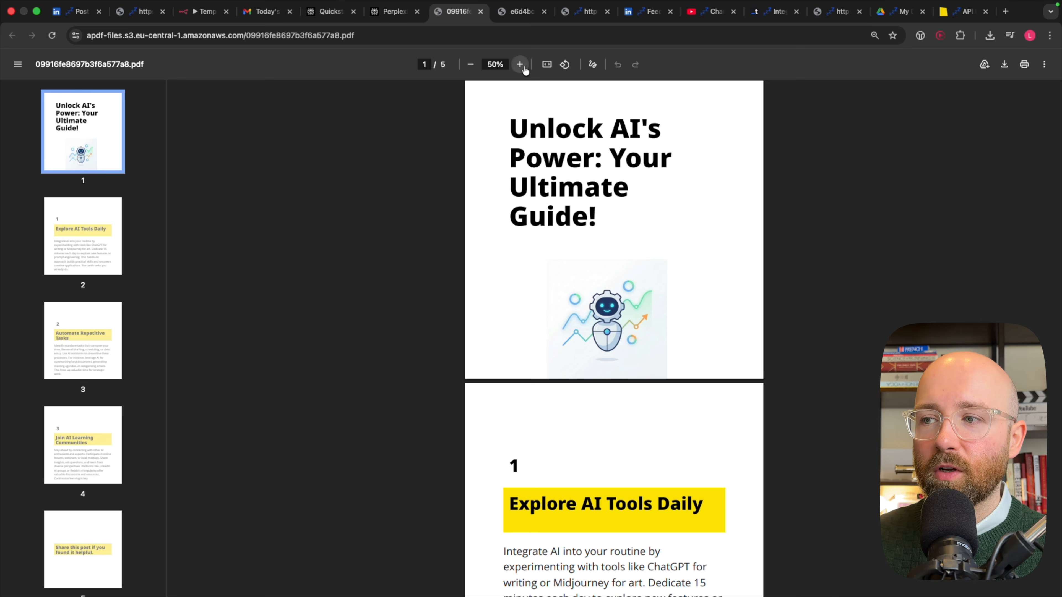
pyautogui.hotkey('ctrl', 'Tab')
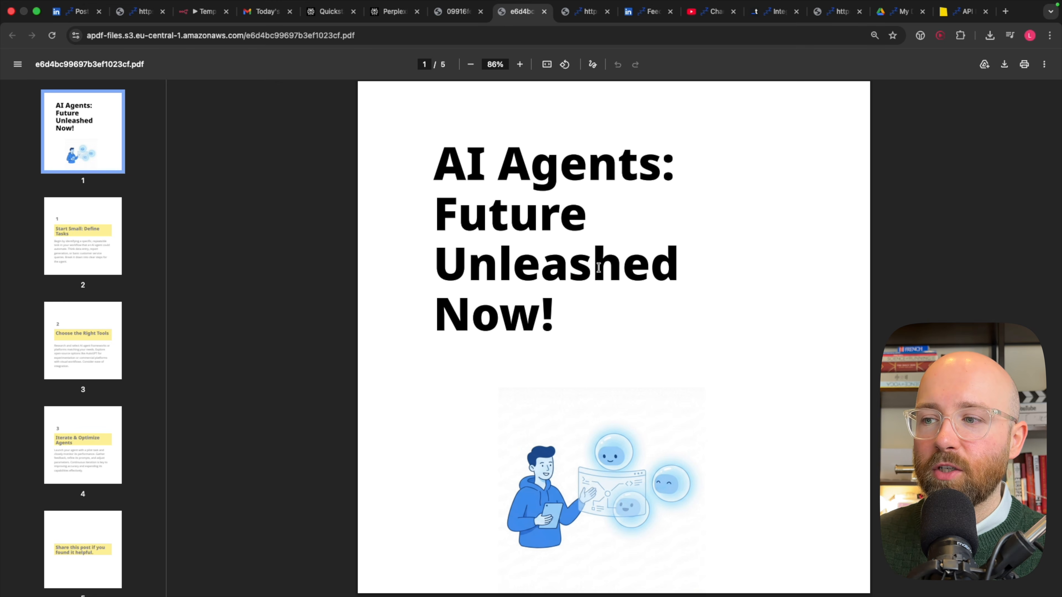
pyautogui.click(469, 63)
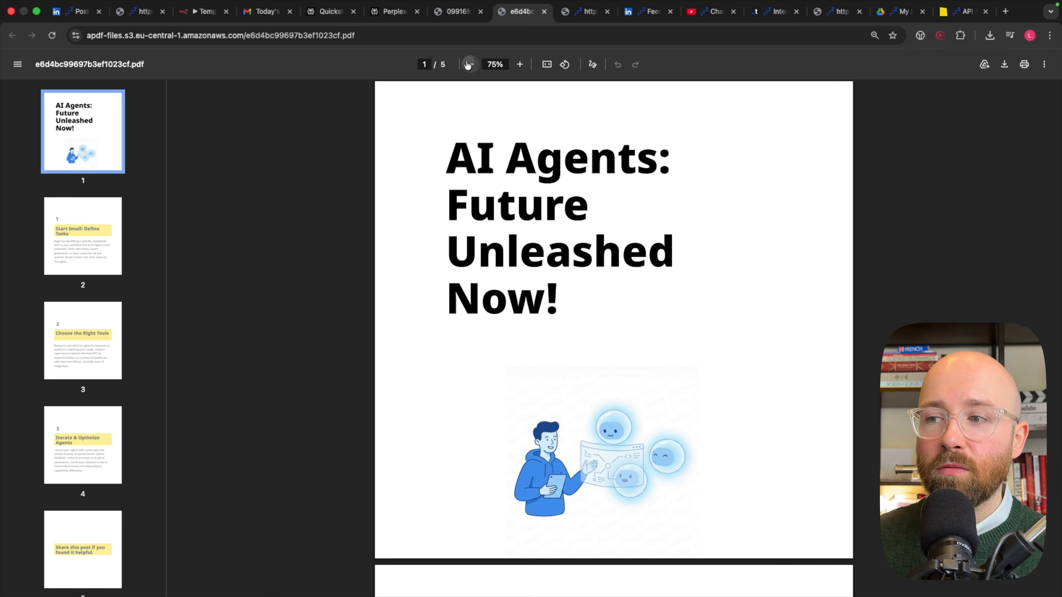
pyautogui.click(469, 64)
pyautogui.click(469, 64)
pyautogui.click(469, 64)
pyautogui.click(469, 64)
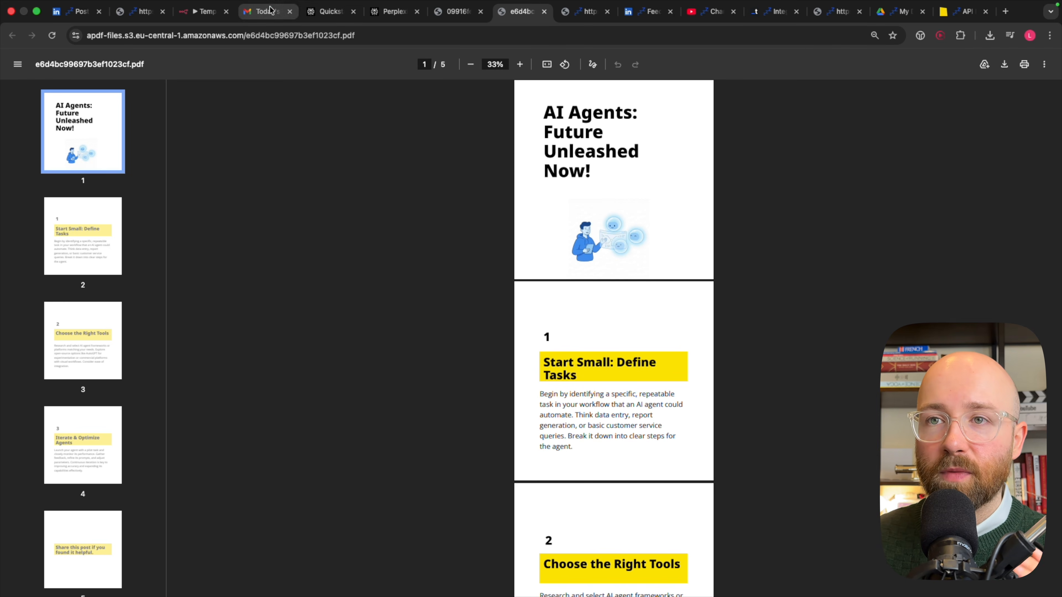
# - Return to the n8n workflow, view the image output of the Generate an image node, and close the node
pyautogui.click(203, 13)
pyautogui.click(667, 350)
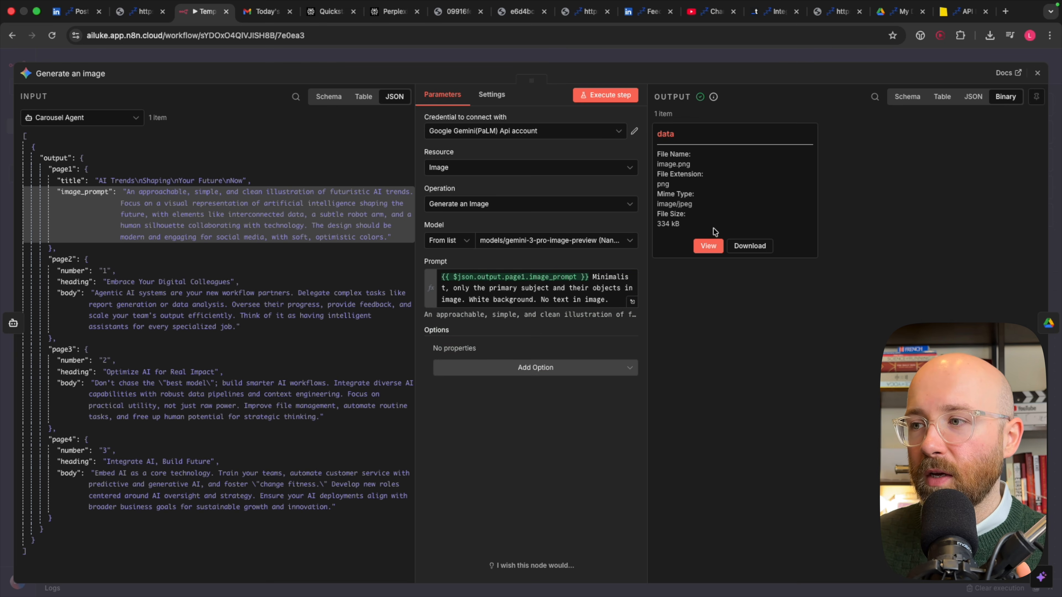
pyautogui.click(707, 245)
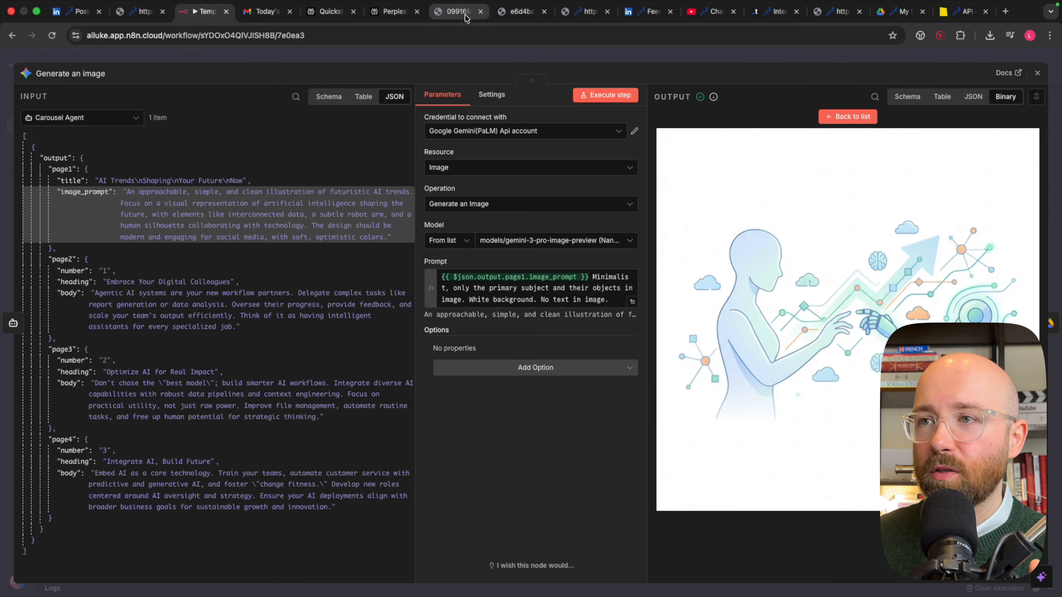
pyautogui.press('Escape')
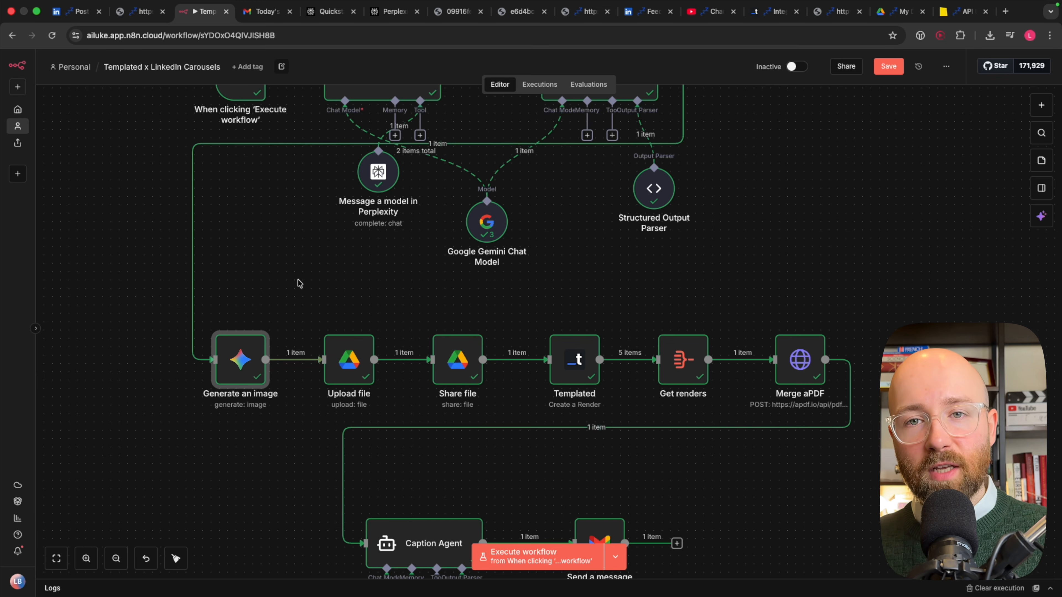
# - Reopen the Generate an image node, copy the address of its output image and load it in a new browser tab
pyautogui.hscroll(-1, 302, 318)
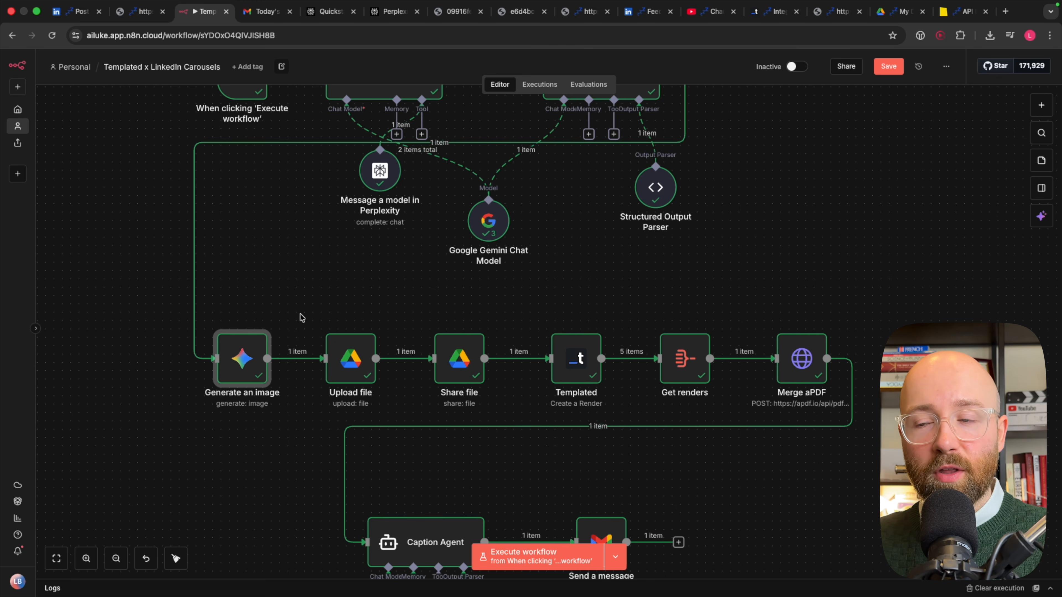
pyautogui.doubleClick(247, 355)
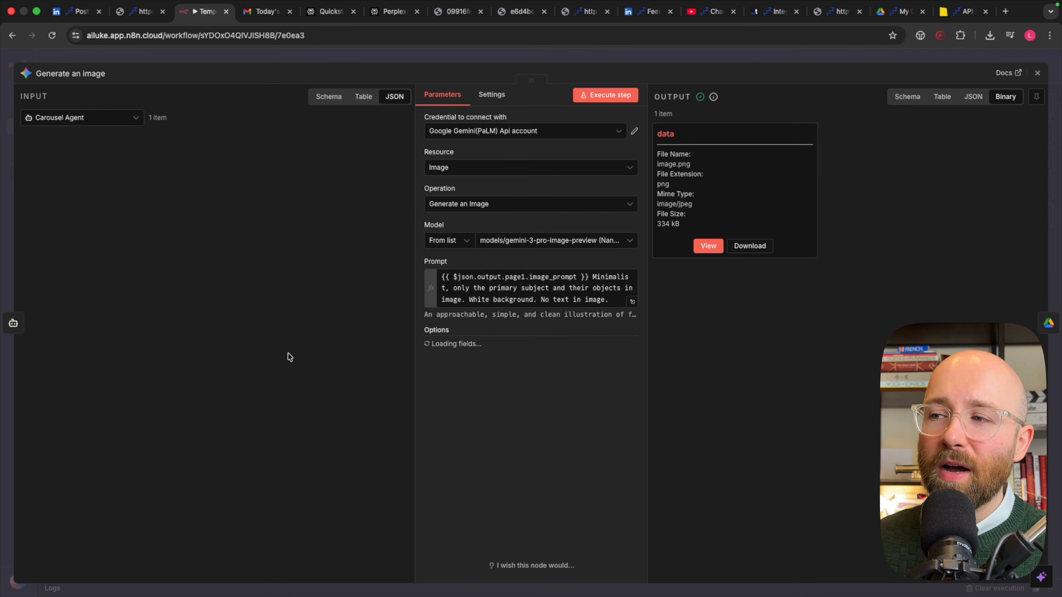
pyautogui.click(708, 246)
pyautogui.rightClick(729, 259)
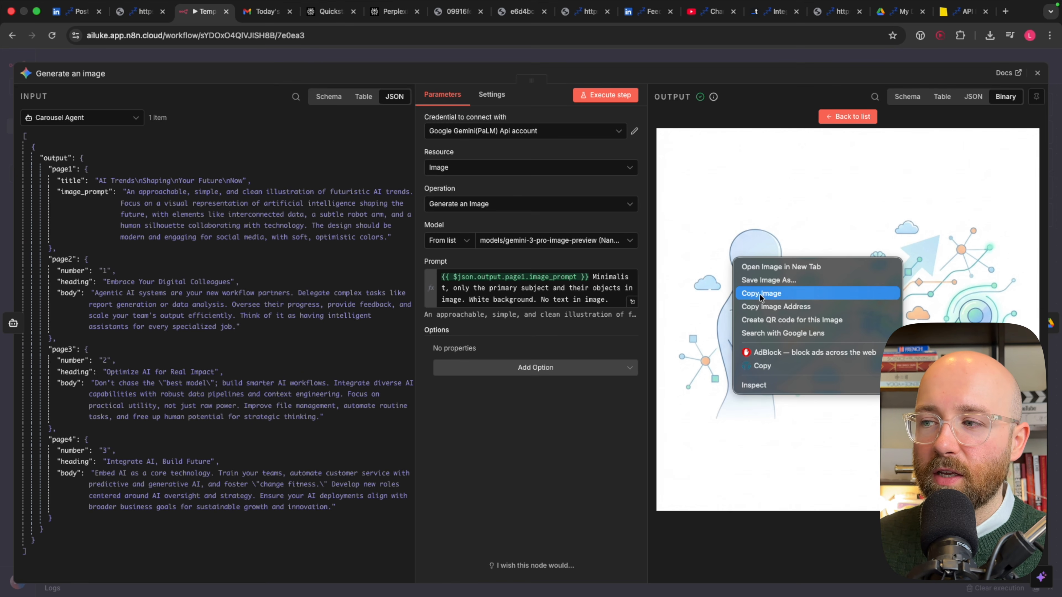
pyautogui.click(780, 308)
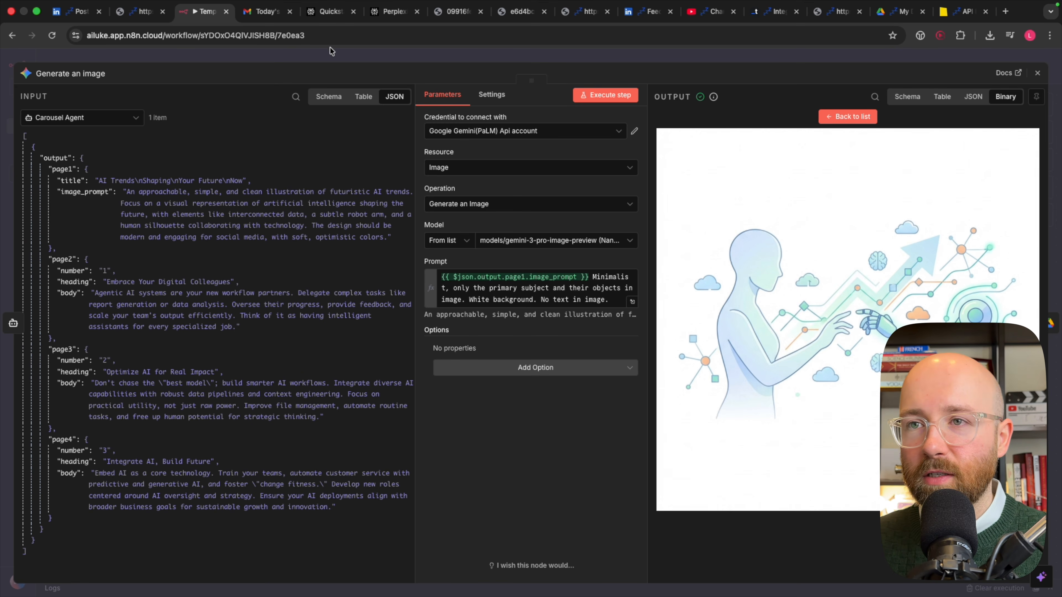
pyautogui.click(1007, 14)
pyautogui.hotkey('ctrl', 'v')
pyautogui.press('Return')
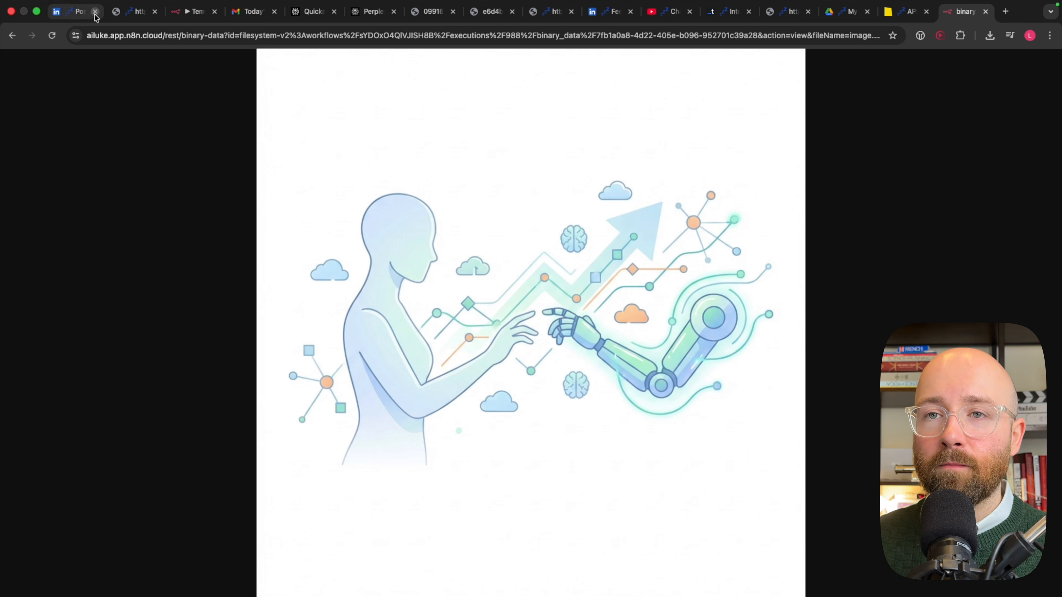
# - Take the image's URL, close its tab, try loading the URL in a new incognito window, and close that window
pyautogui.click(153, 37)
pyautogui.rightClick(176, 37)
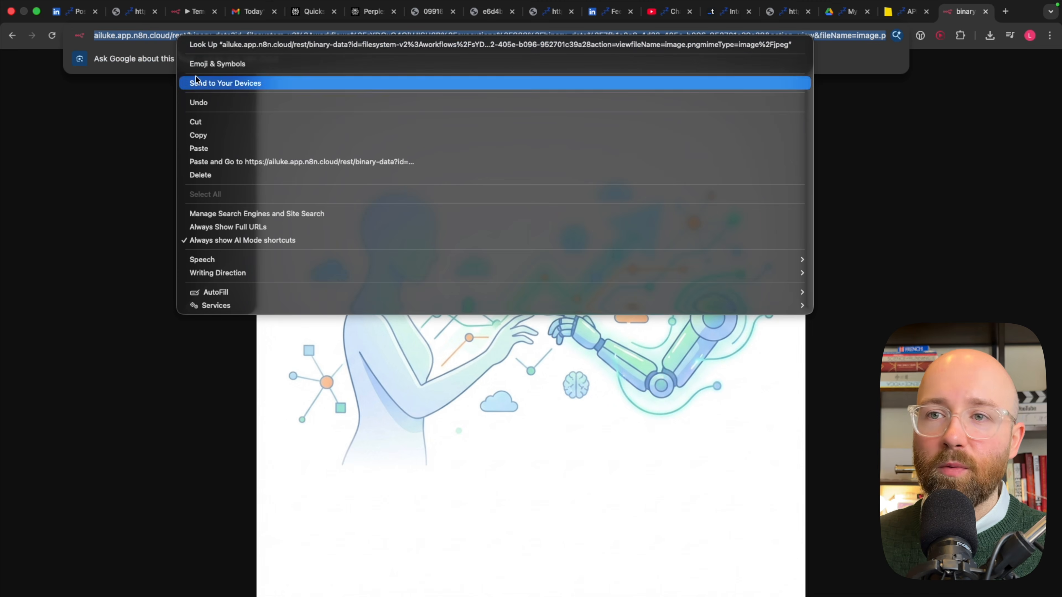
pyautogui.click(199, 121)
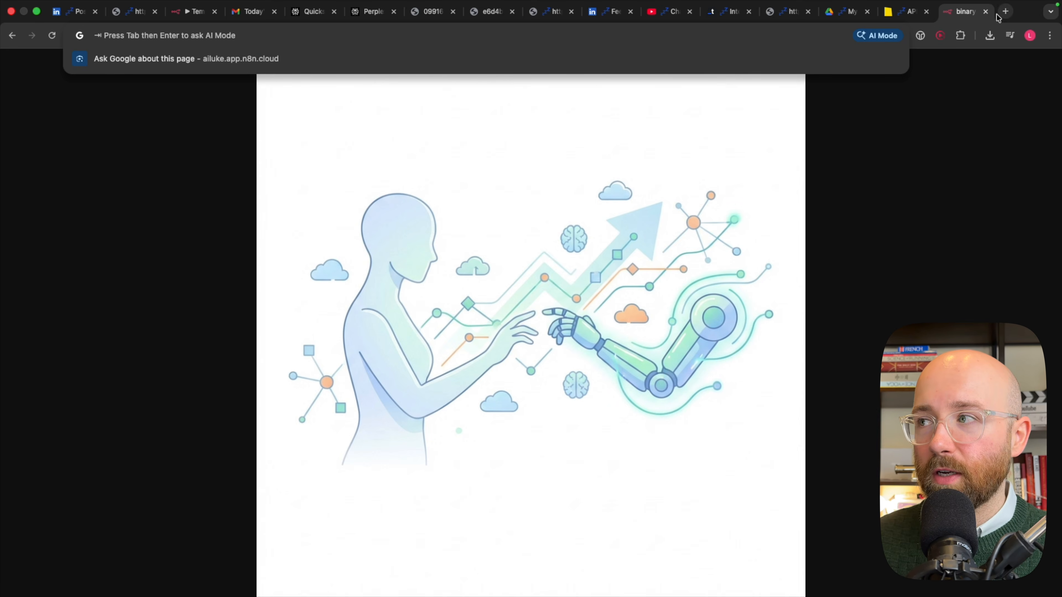
pyautogui.click(985, 12)
pyautogui.click(1051, 37)
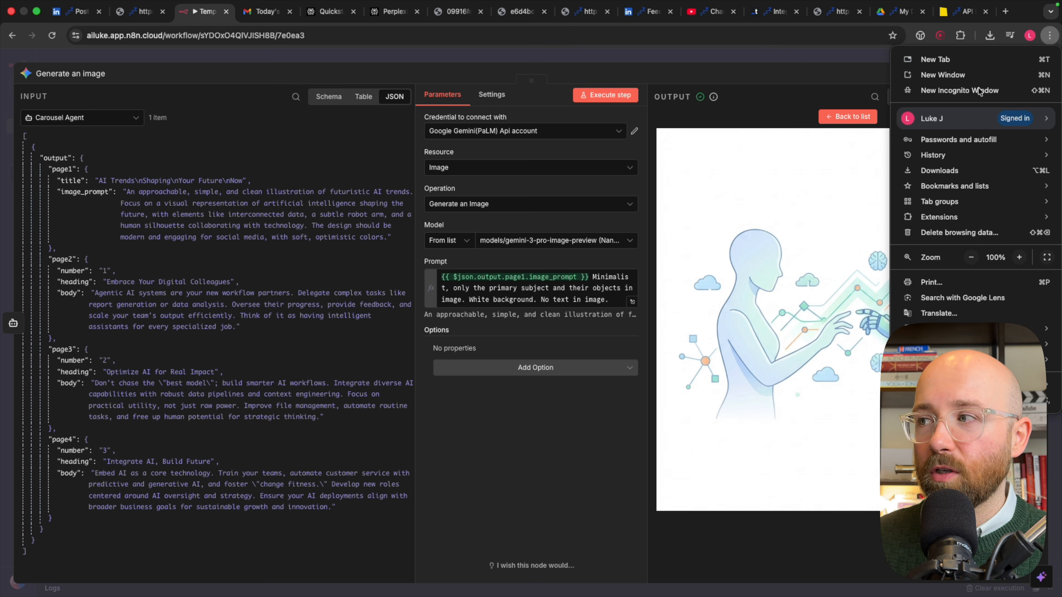
pyautogui.click(936, 90)
pyautogui.press('super+v')
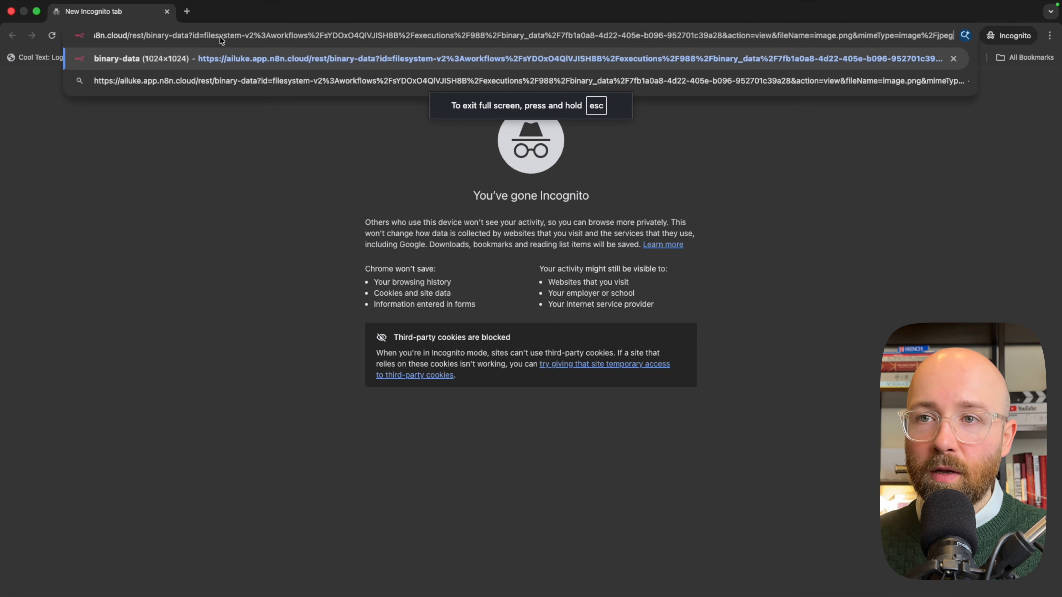
pyautogui.press('Return')
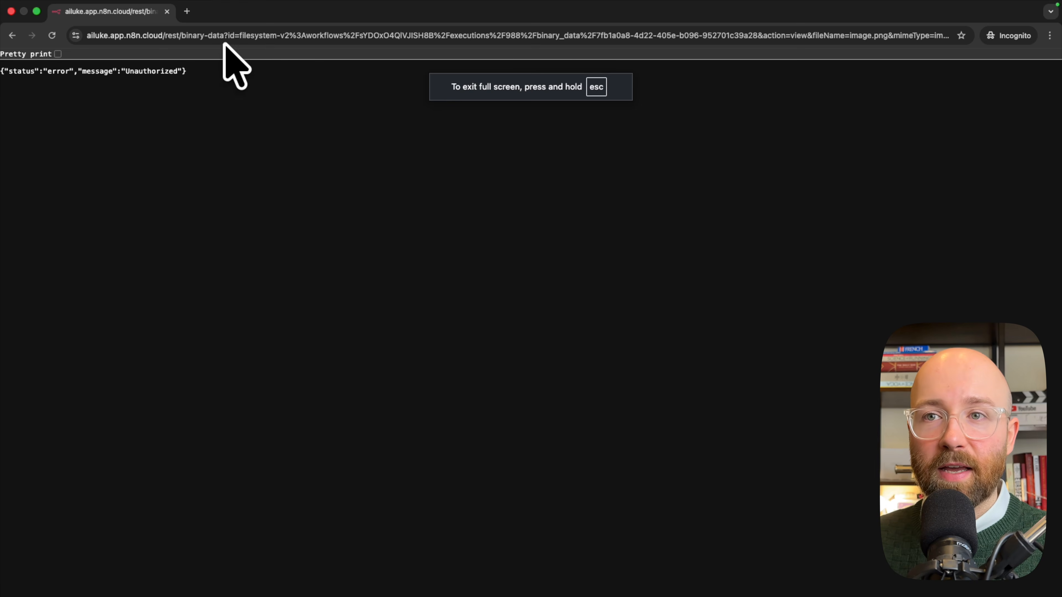
pyautogui.click(169, 14)
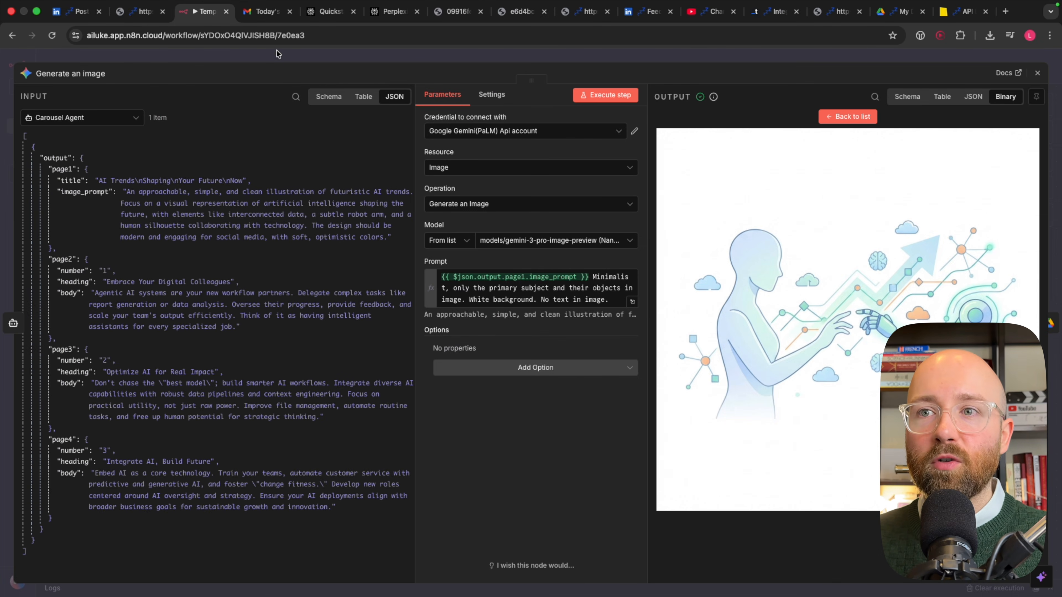
# - View the Upload file node's {{ $now }} file name and its LinkedIn Carousel Images folder in Google Drive, and return to the node
pyautogui.click(272, 57)
pyautogui.click(353, 370)
pyautogui.doubleClick(353, 370)
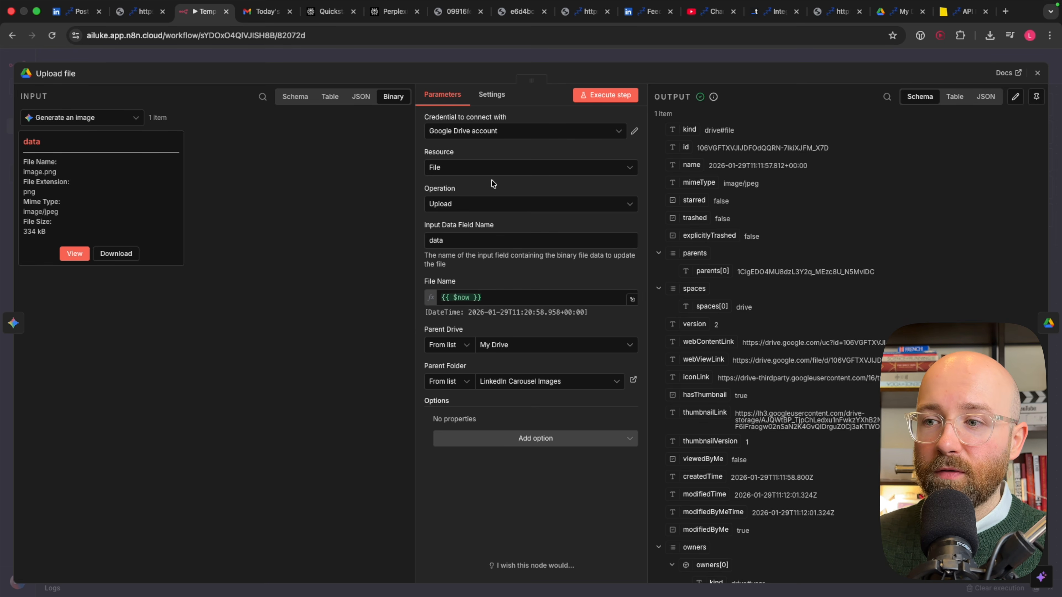
pyautogui.click(489, 297)
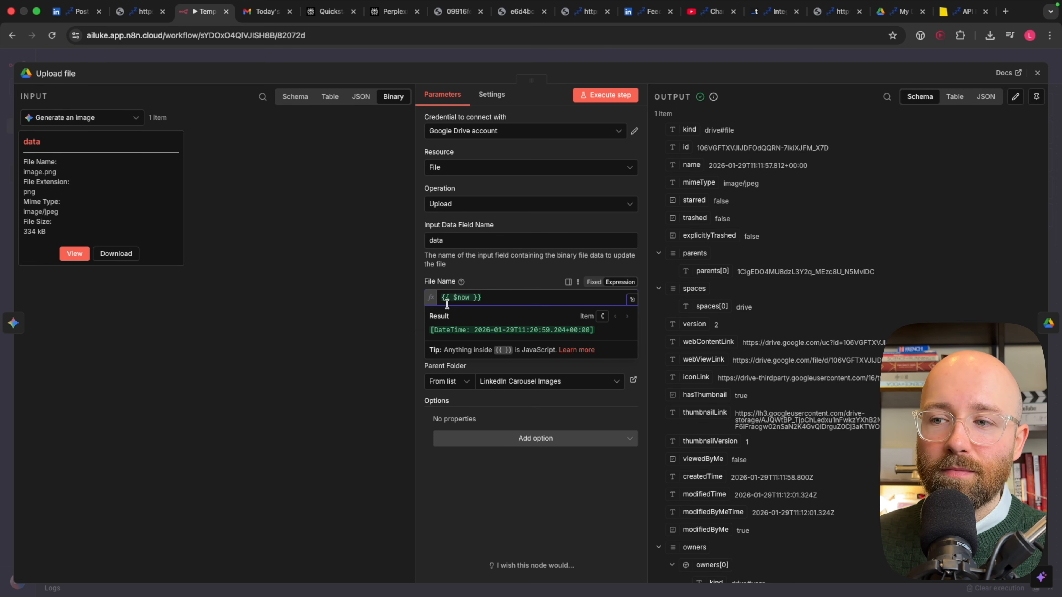
pyautogui.click(392, 299)
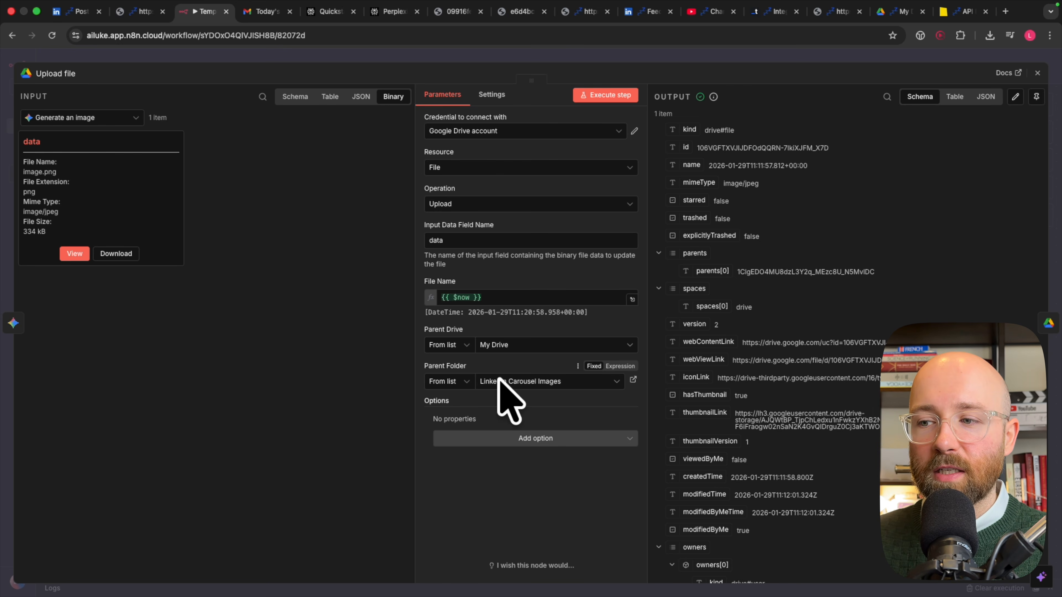
pyautogui.click(634, 382)
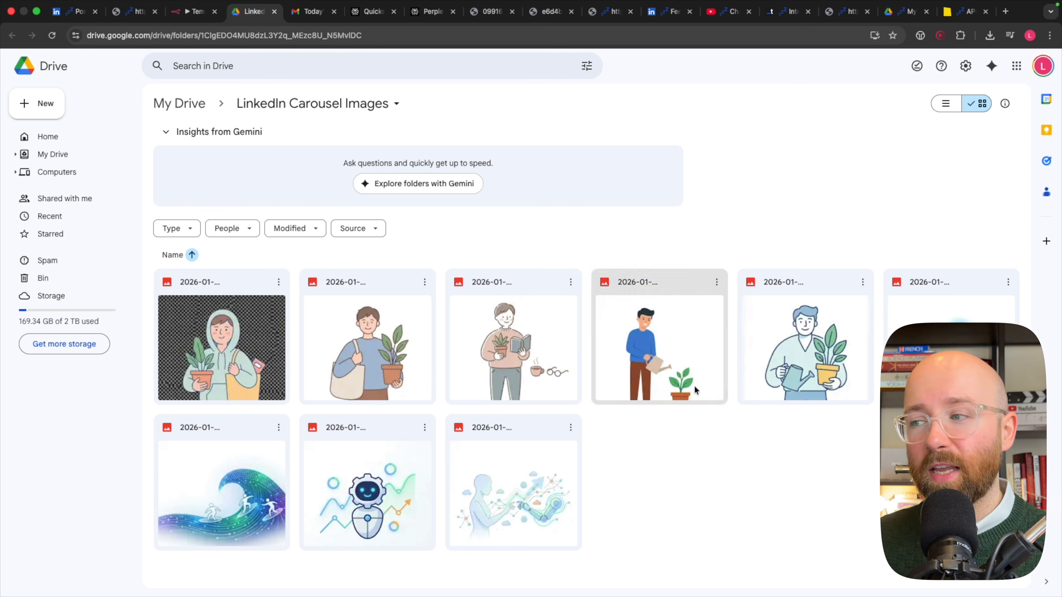
pyautogui.click(195, 18)
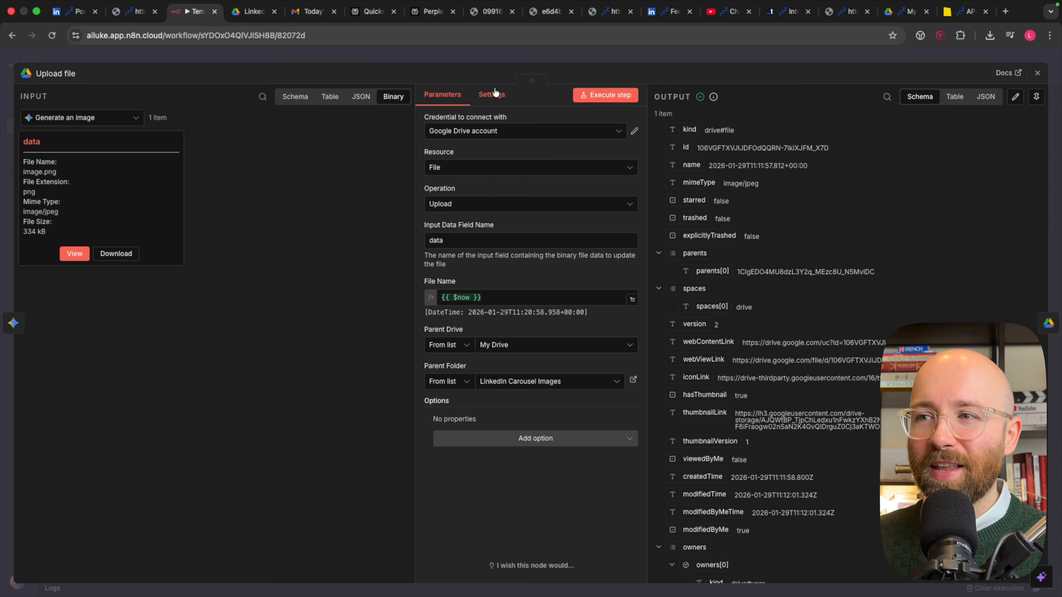
# - Close the Upload file node, review the Share file node's sharing permissions, and close that node too
pyautogui.click(391, 56)
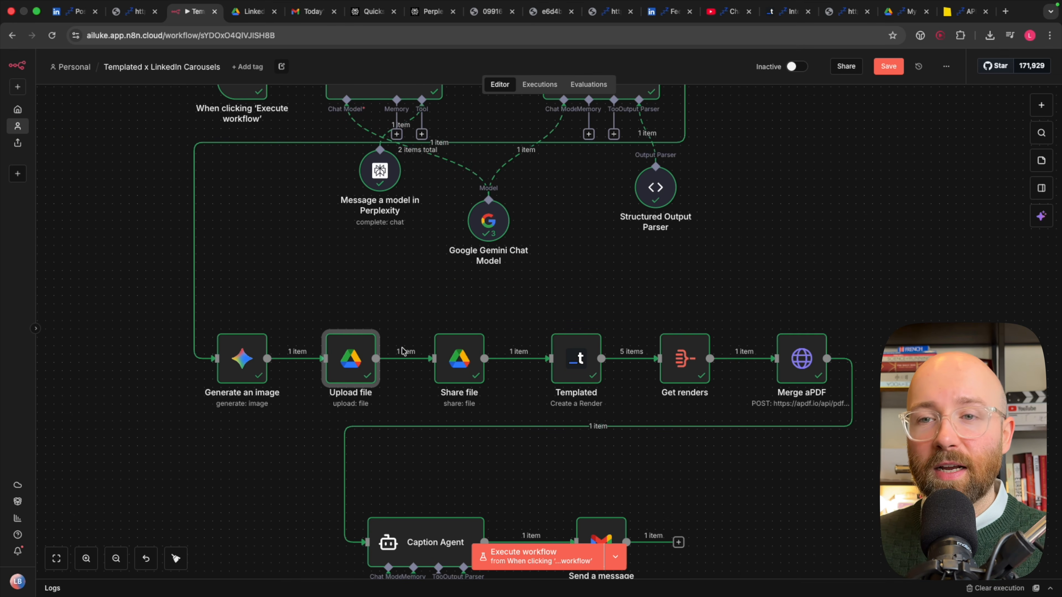
pyautogui.doubleClick(459, 358)
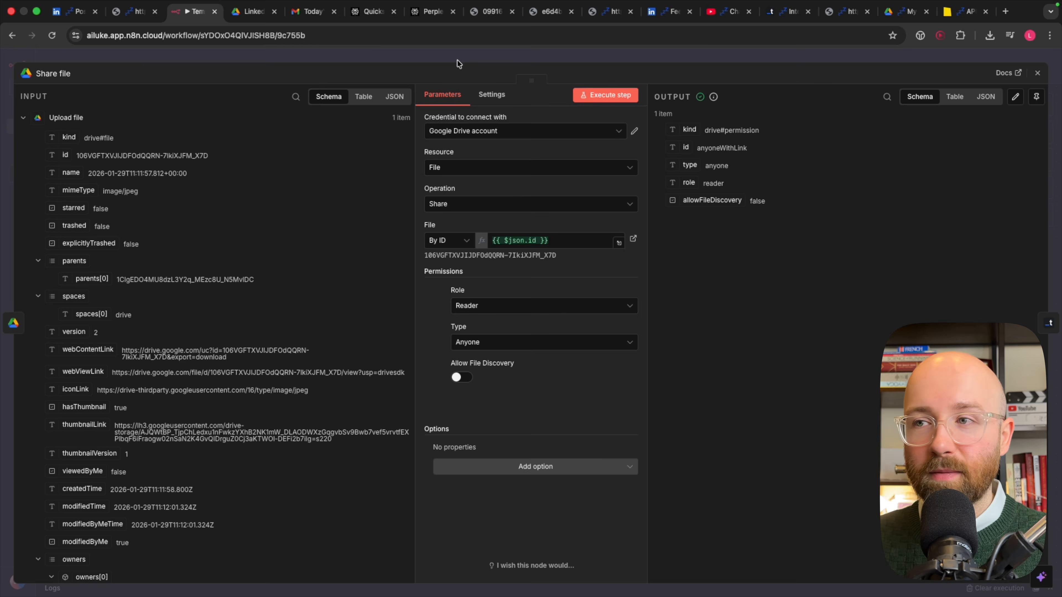
pyautogui.click(468, 52)
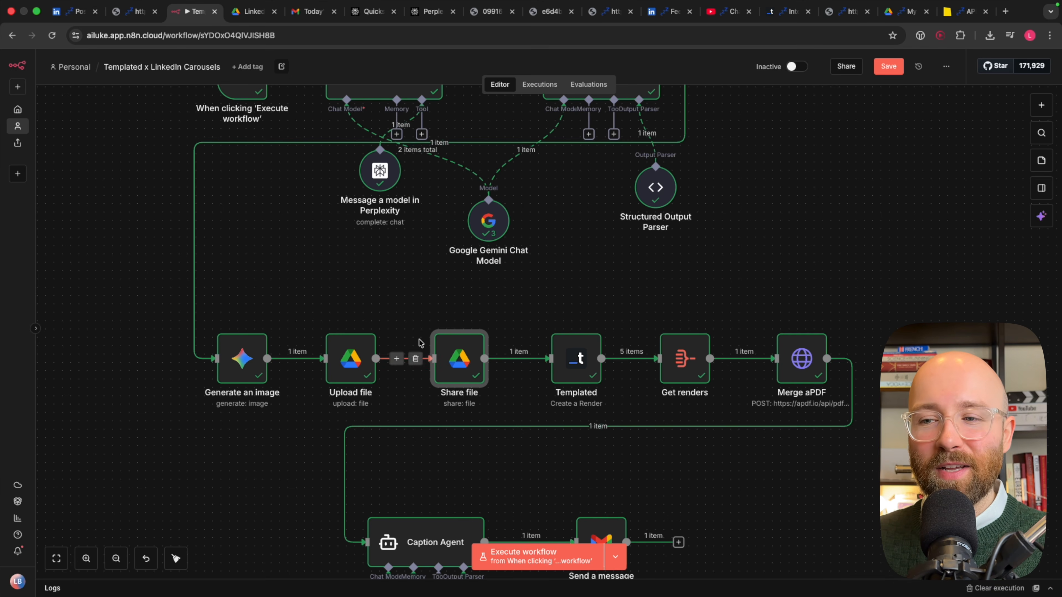
# - Open the Templated node and look through its Create a Render settings and layer mappings
pyautogui.doubleClick(572, 360)
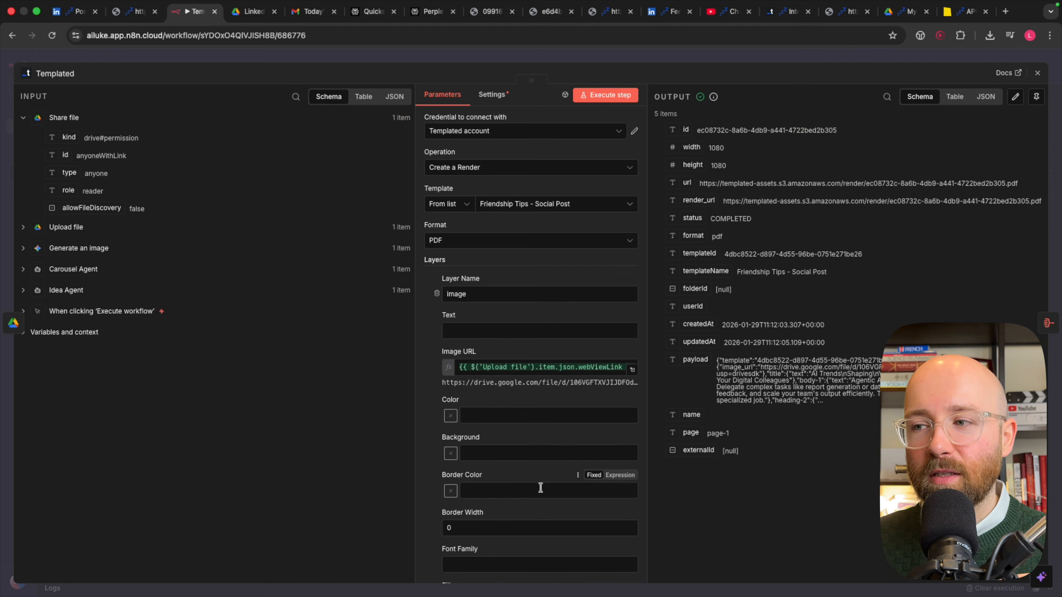
pyautogui.scroll(-10, 541, 486)
pyautogui.scroll(10, 541, 487)
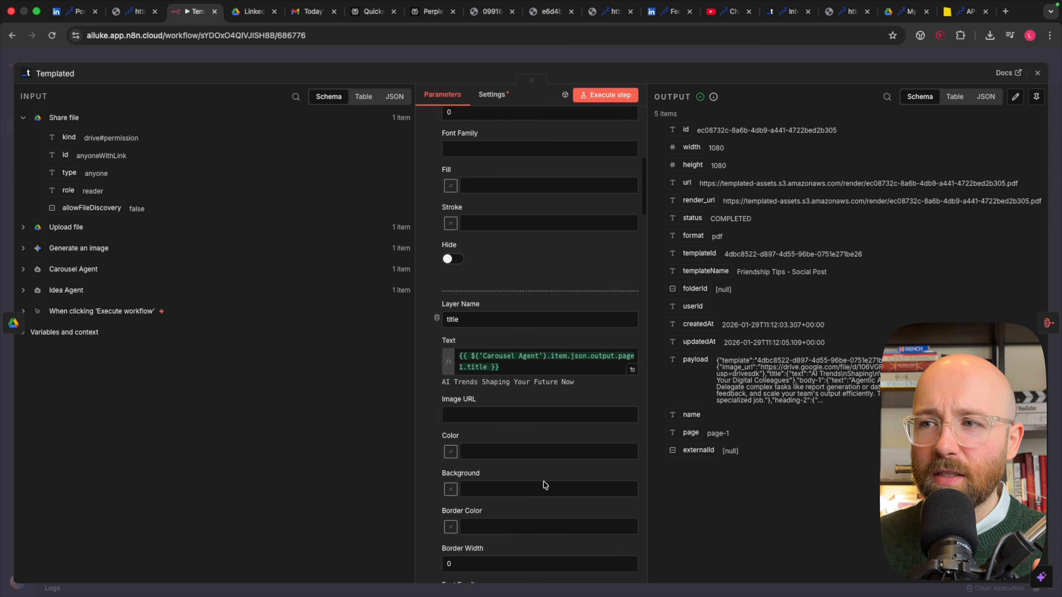
# - View the API Key field in the form for a new Templated credential, and close the form without saving
pyautogui.click(494, 131)
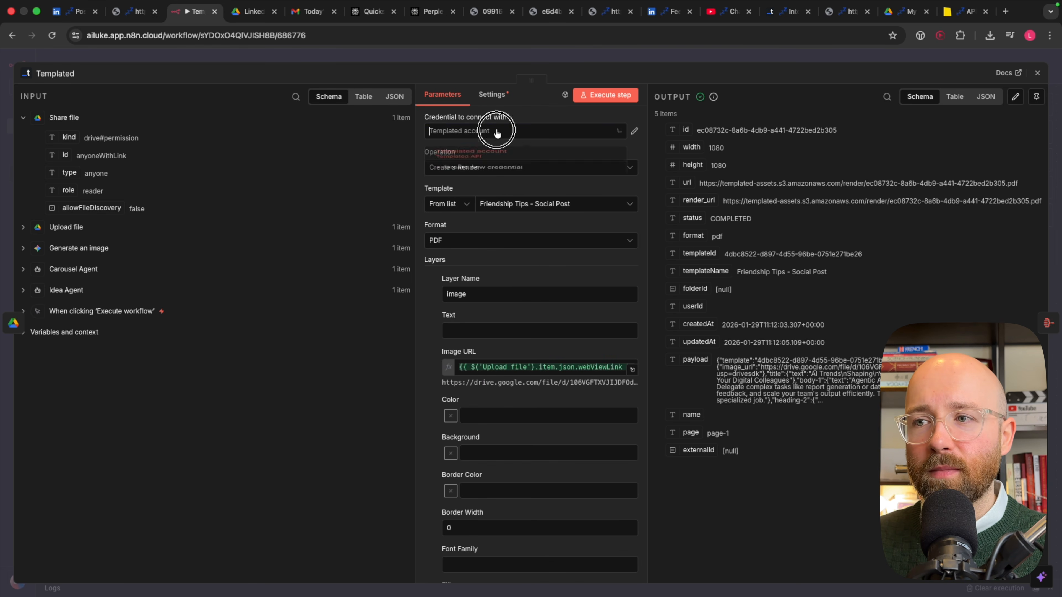
pyautogui.click(470, 185)
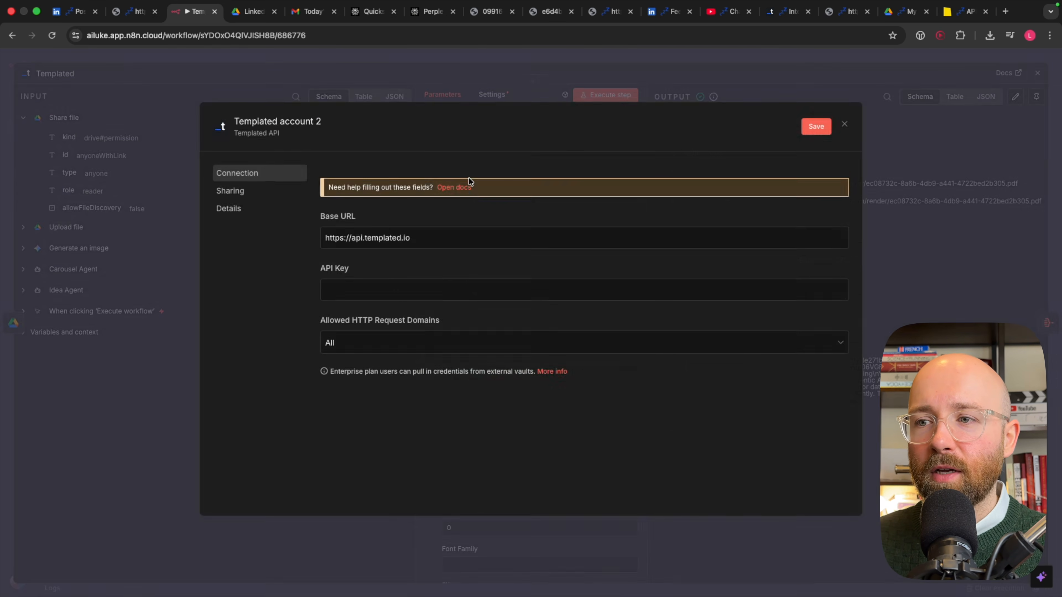
pyautogui.click(356, 299)
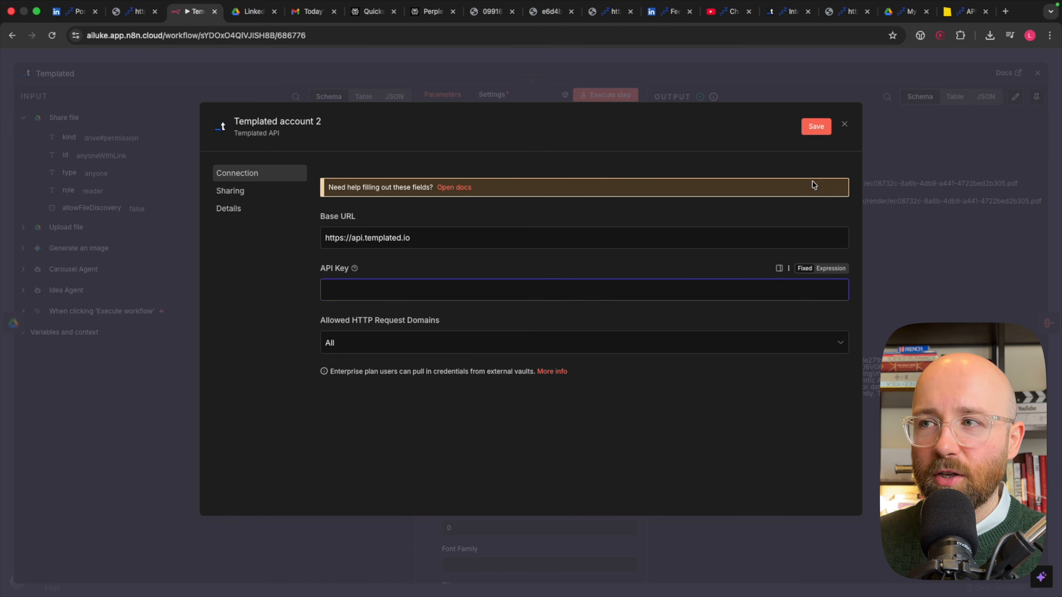
pyautogui.click(845, 127)
# - Switch to the Templated web app, visit the templated.io homepage by shortening the URL, and go back to the Integrations page
pyautogui.click(785, 11)
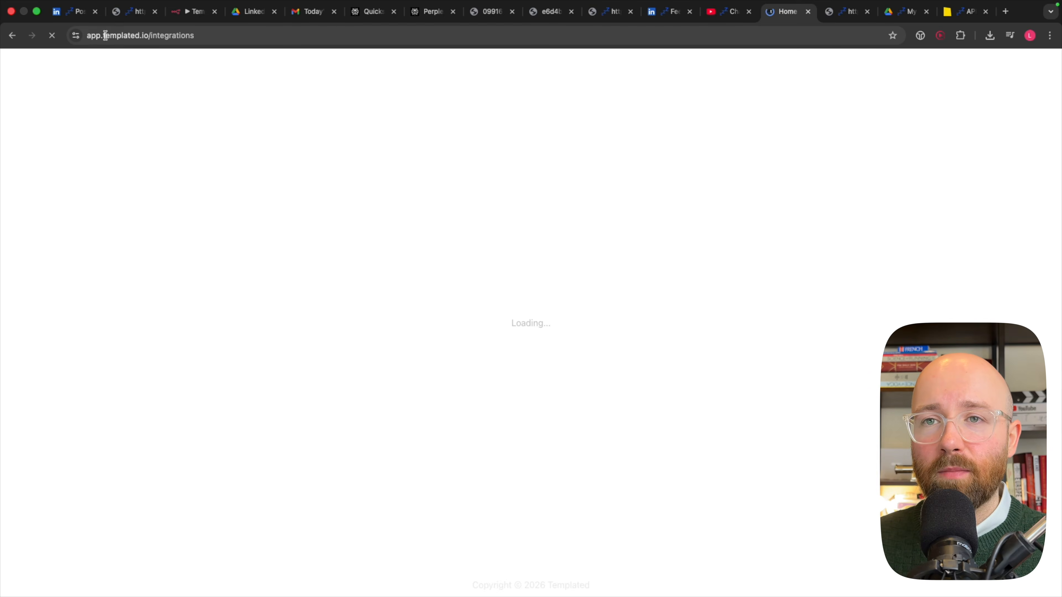
pyautogui.click(103, 36)
pyautogui.moveTo(102, 36); pyautogui.dragTo(87, 42)
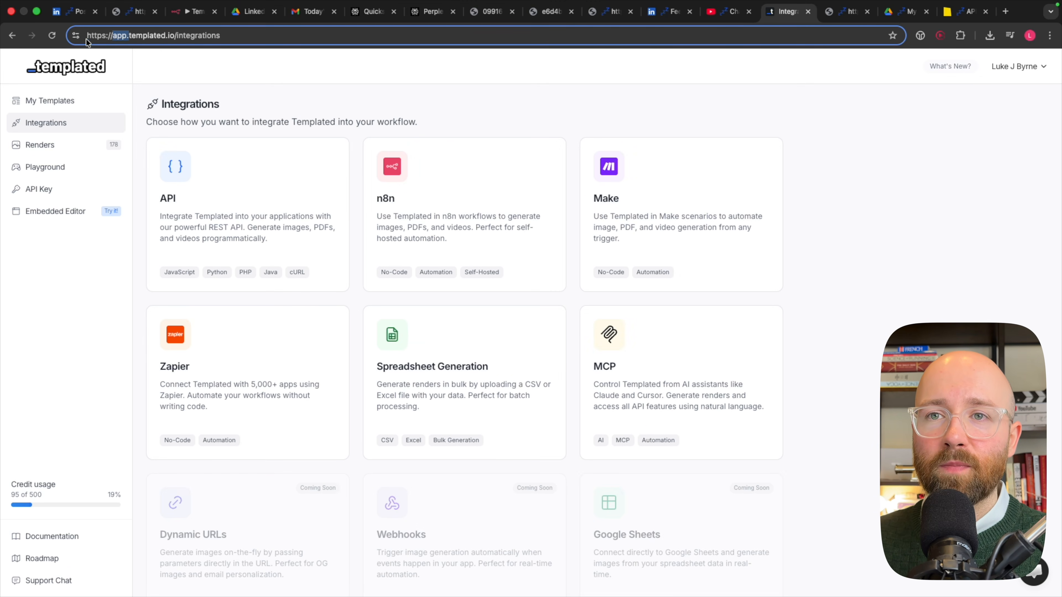
pyautogui.press('BackSpace')
pyautogui.doubleClick(178, 36)
pyautogui.press('BackSpace')
pyautogui.press('Return')
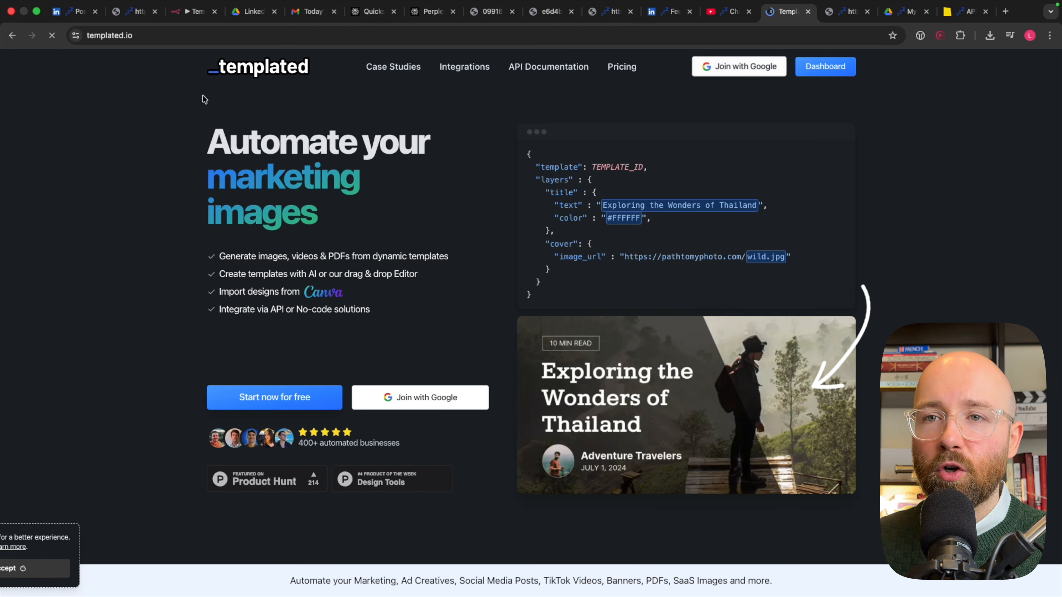
pyautogui.click(13, 35)
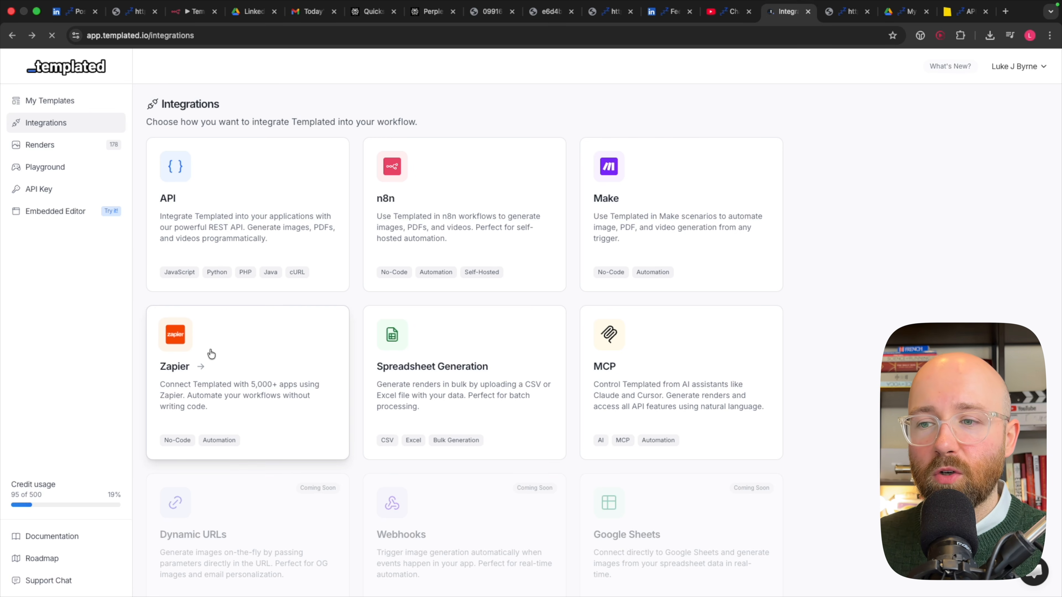
# - View the n8n integration page and the authorization key in the API integration page's JavaScript sample request, and return to the Integrations overview
pyautogui.click(403, 207)
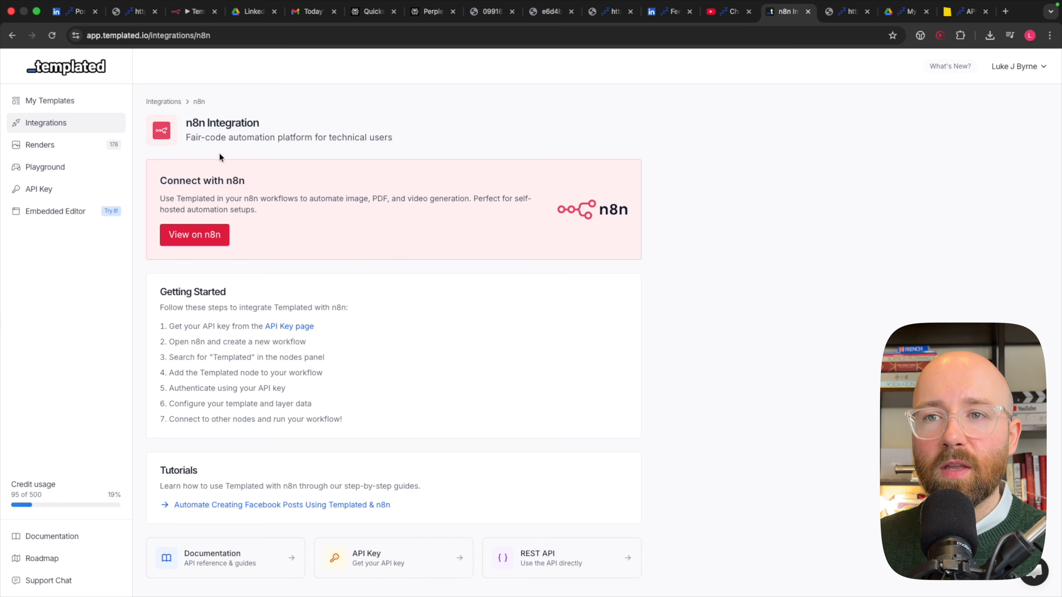
pyautogui.click(163, 102)
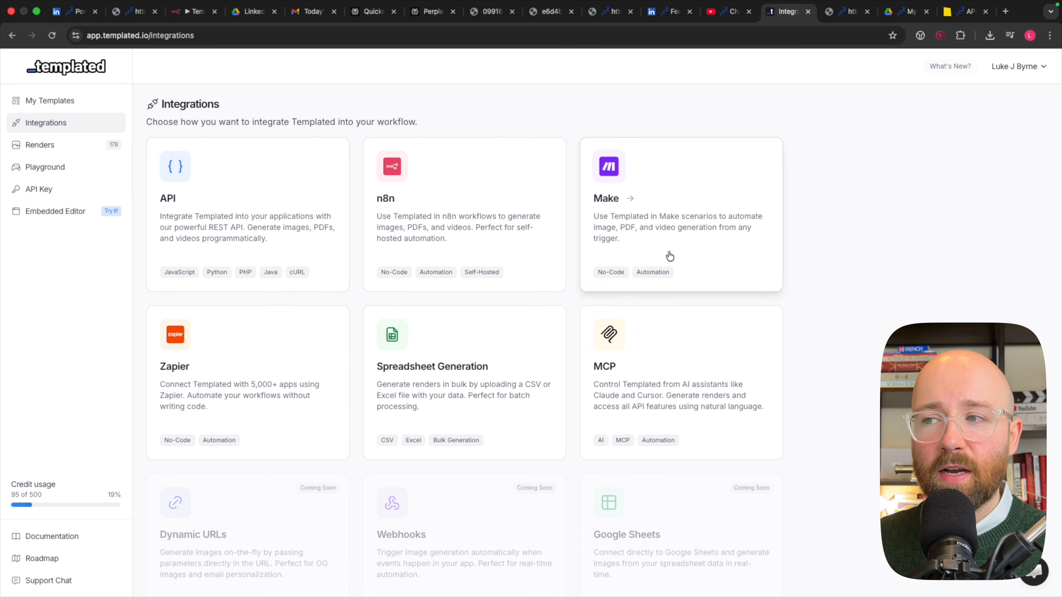
pyautogui.click(288, 219)
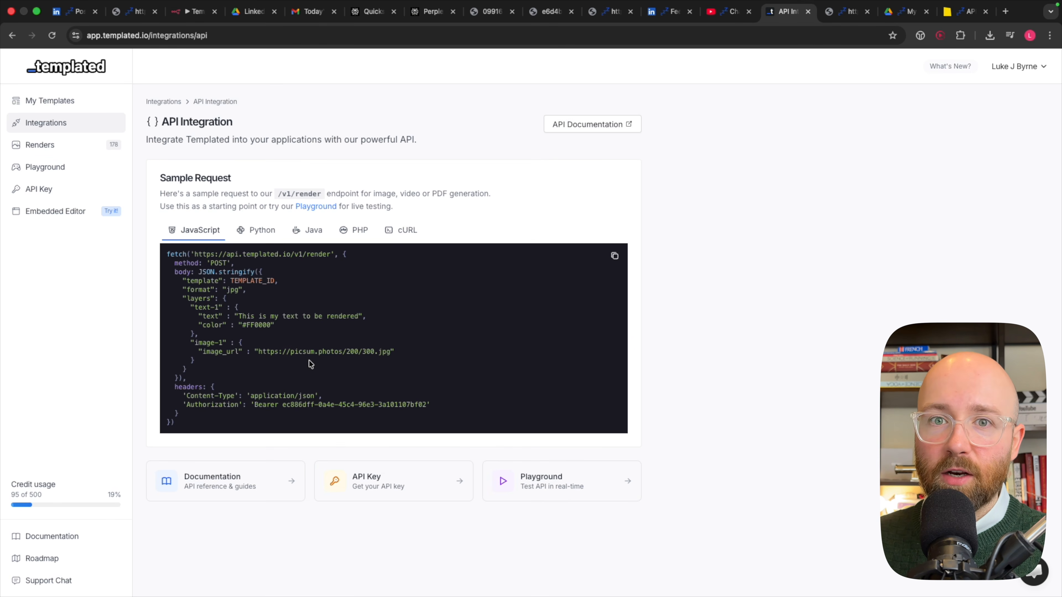
pyautogui.moveTo(284, 404); pyautogui.dragTo(429, 405)
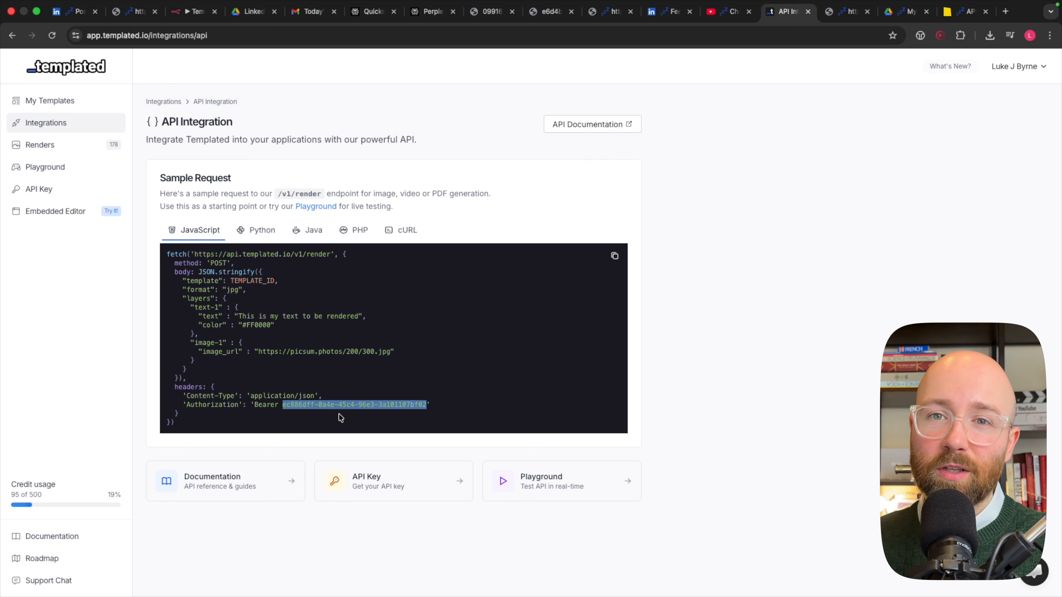
pyautogui.click(866, 310)
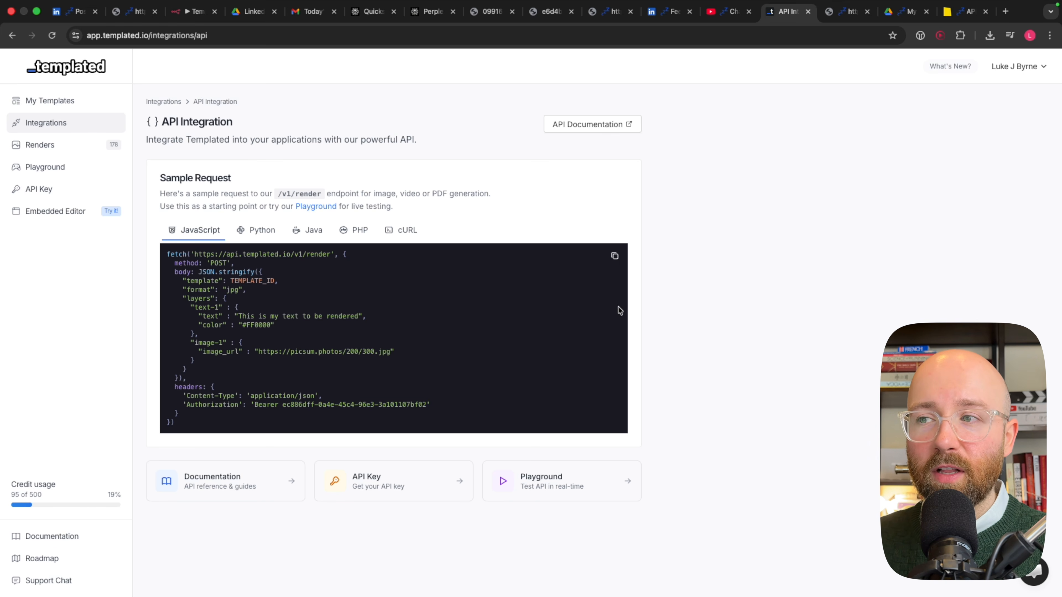
pyautogui.moveTo(283, 404); pyautogui.dragTo(408, 402)
pyautogui.tripleClick(407, 403)
pyautogui.click(164, 102)
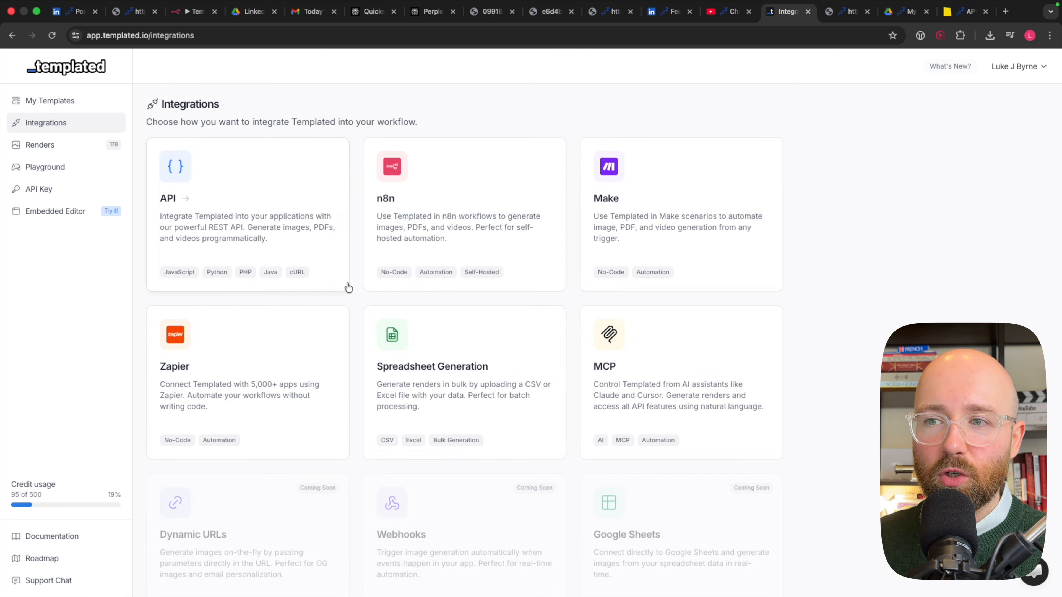
# - Review the Getting Started steps on the n8n integration page and copy the account's API key from the API Key page
pyautogui.click(509, 245)
pyautogui.moveTo(347, 423); pyautogui.dragTo(157, 293)
pyautogui.click(326, 357)
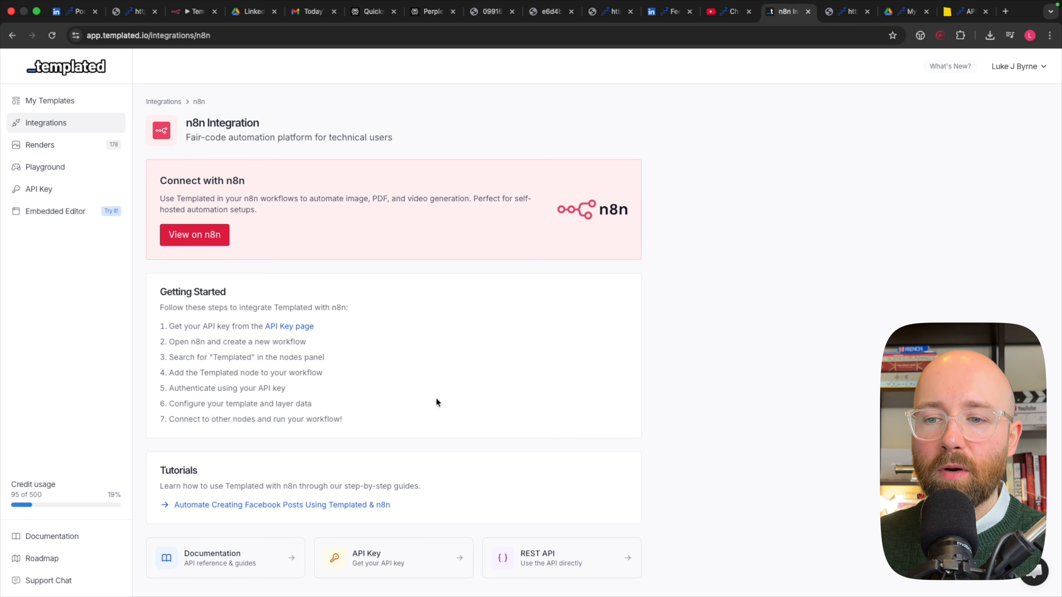
pyautogui.click(380, 560)
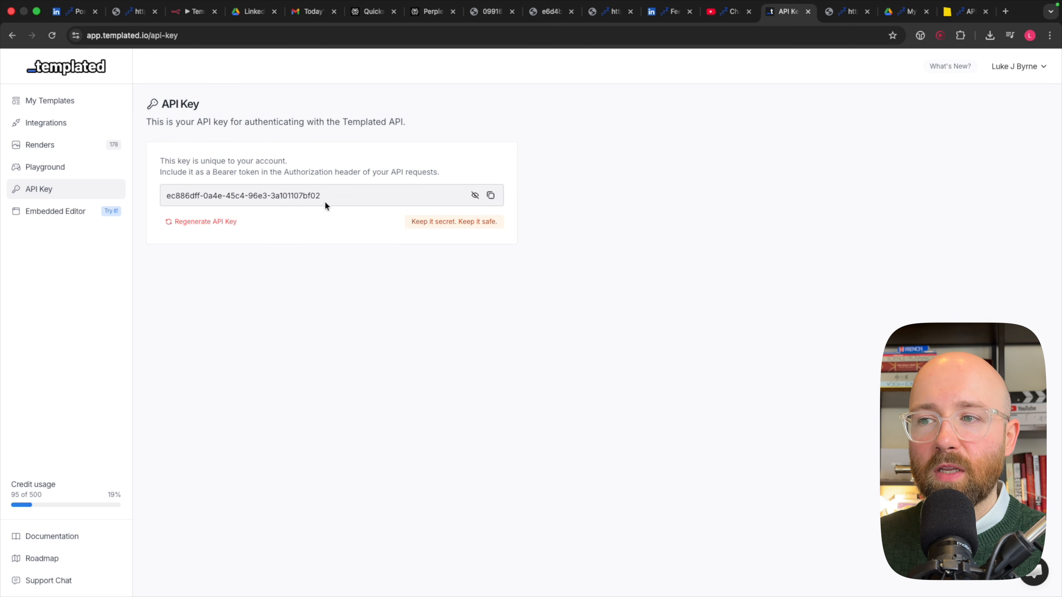
pyautogui.click(494, 196)
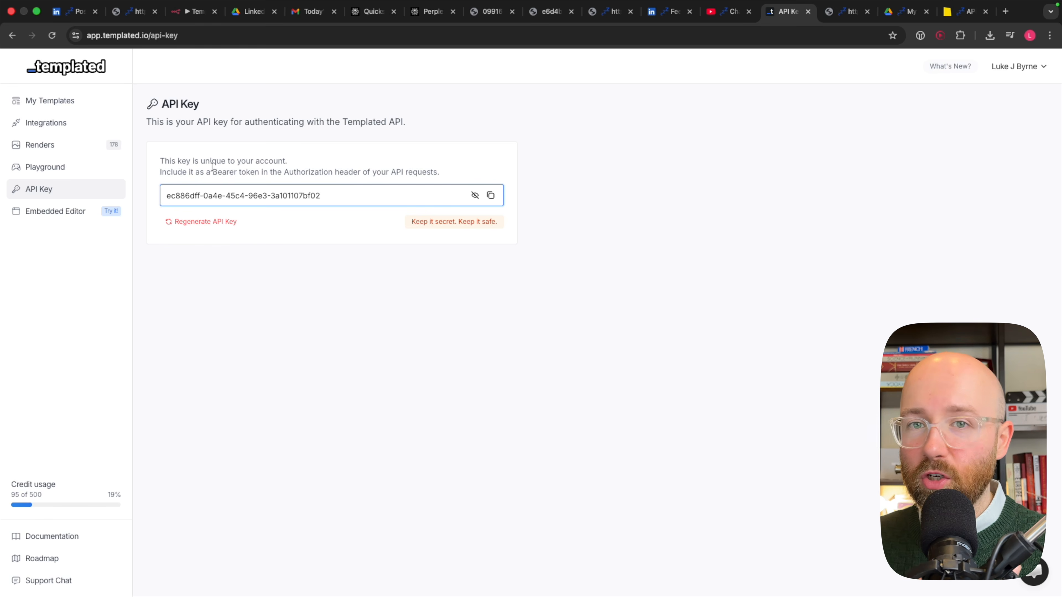
# - Switch to n8n, select the empty API Key field in the new Templated credential form, and close the form without saving
pyautogui.click(190, 19)
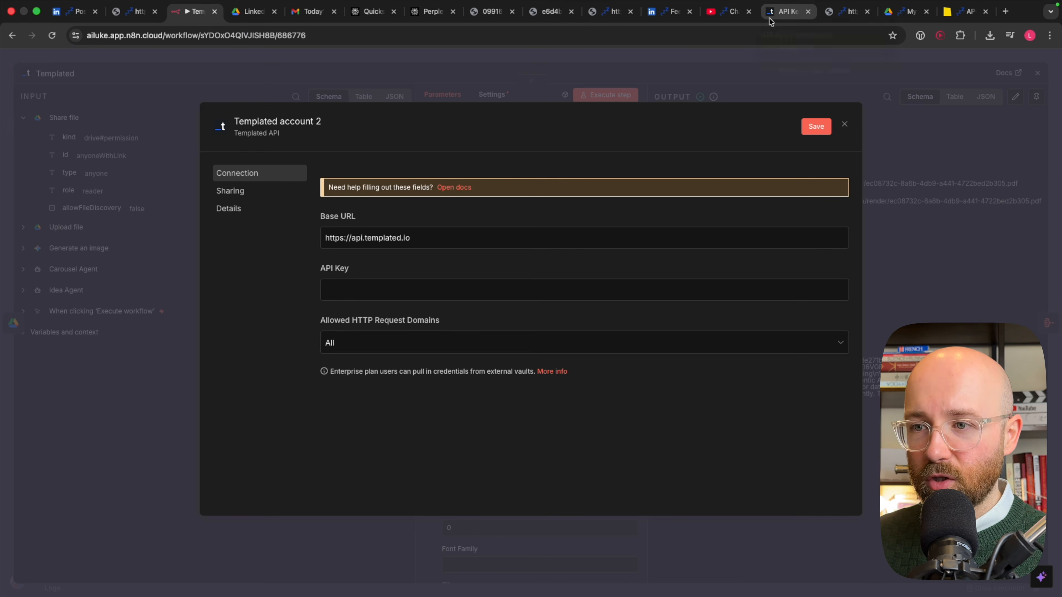
pyautogui.click(457, 288)
pyautogui.click(844, 124)
pyautogui.click(845, 124)
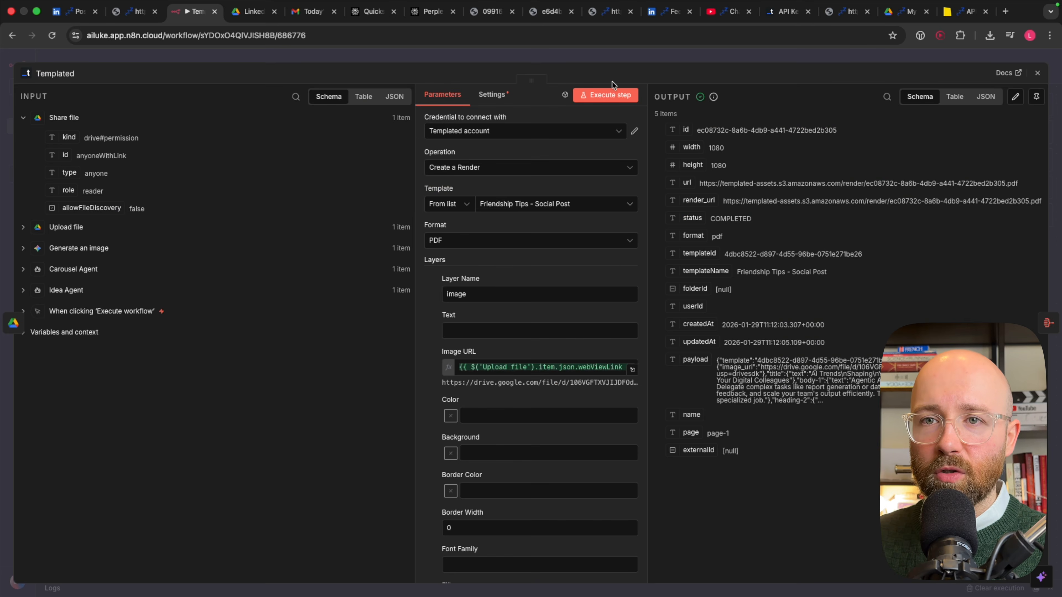
# - Leave the Templated node, search the node library for "templa", and view the details of the verified Templated node
pyautogui.press('Escape')
pyautogui.moveTo(523, 307); pyautogui.dragTo(609, 404)
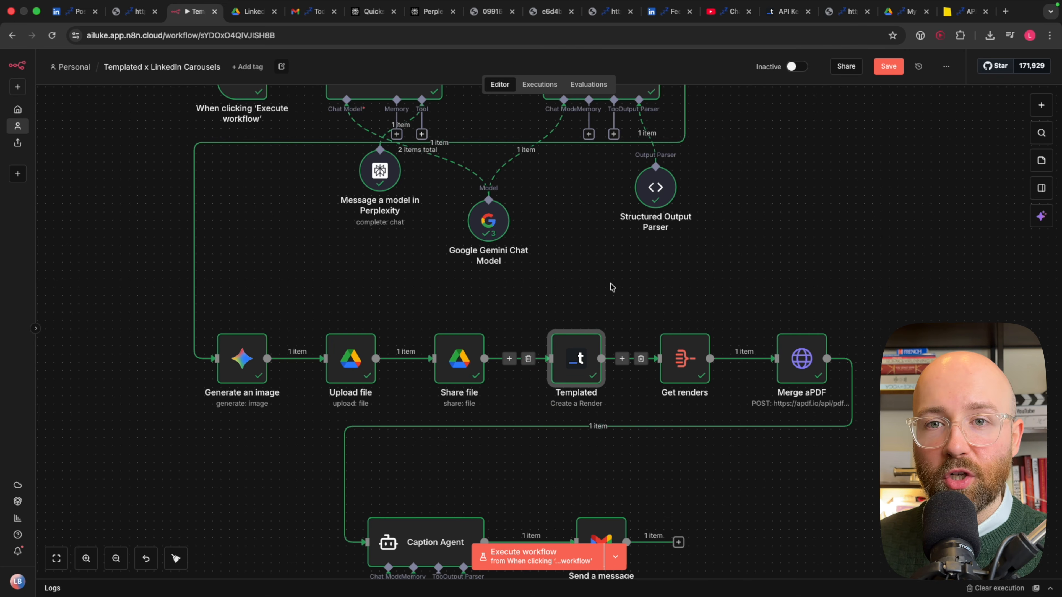
pyautogui.click(1040, 106)
pyautogui.write('templa')
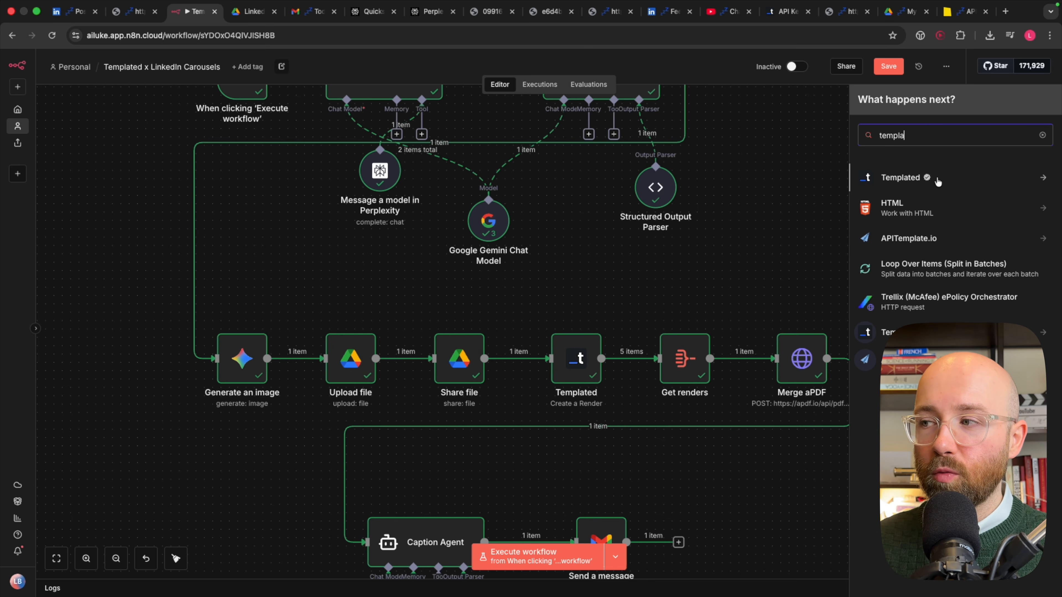
pyautogui.click(938, 180)
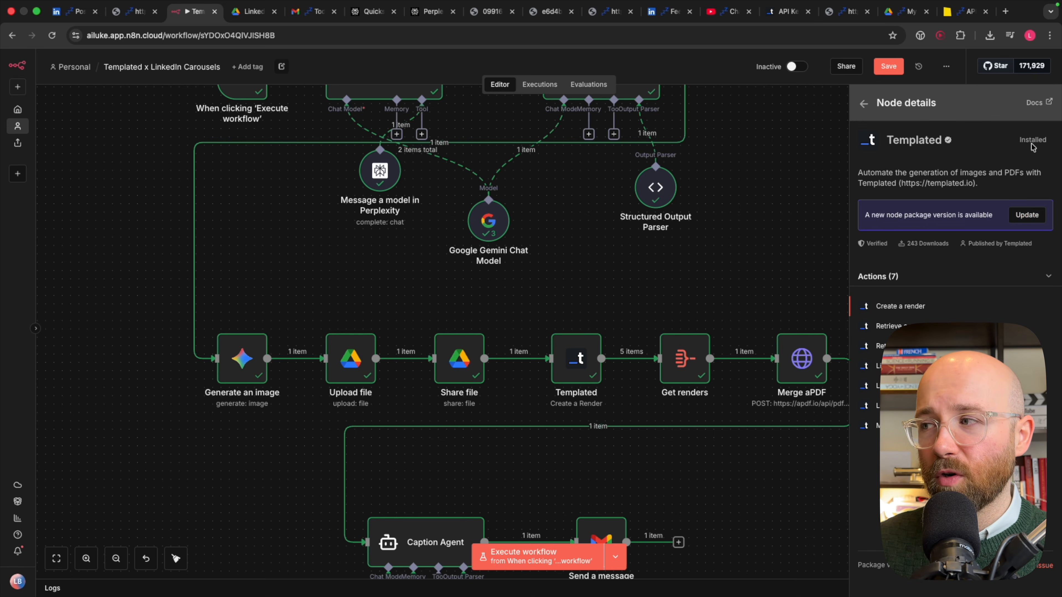
pyautogui.click(748, 214)
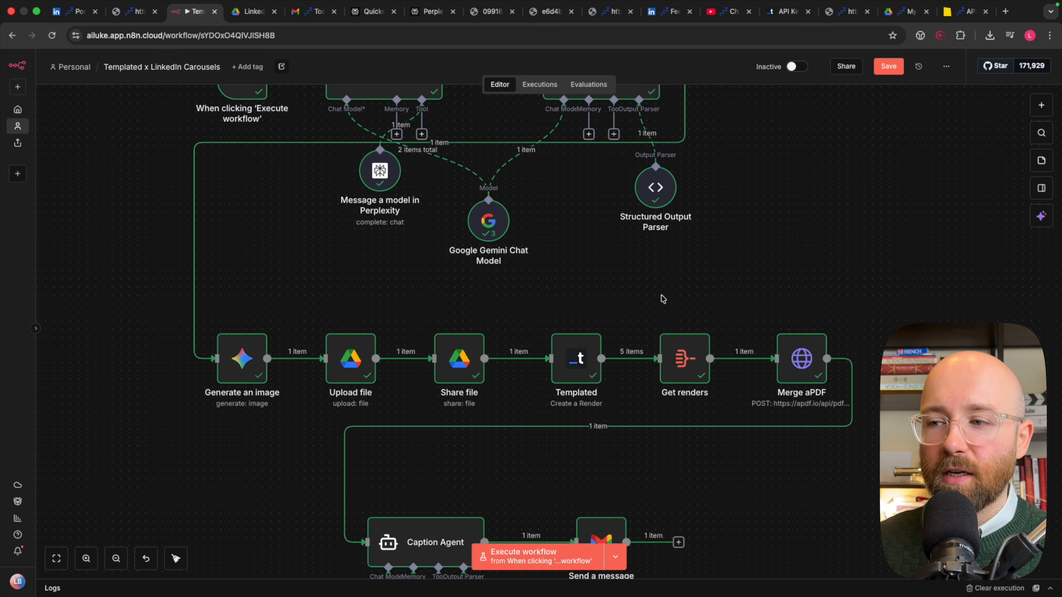
# - Reopen the Templated node, choose the Create a Render operation, and view the list of available templates
pyautogui.doubleClick(574, 350)
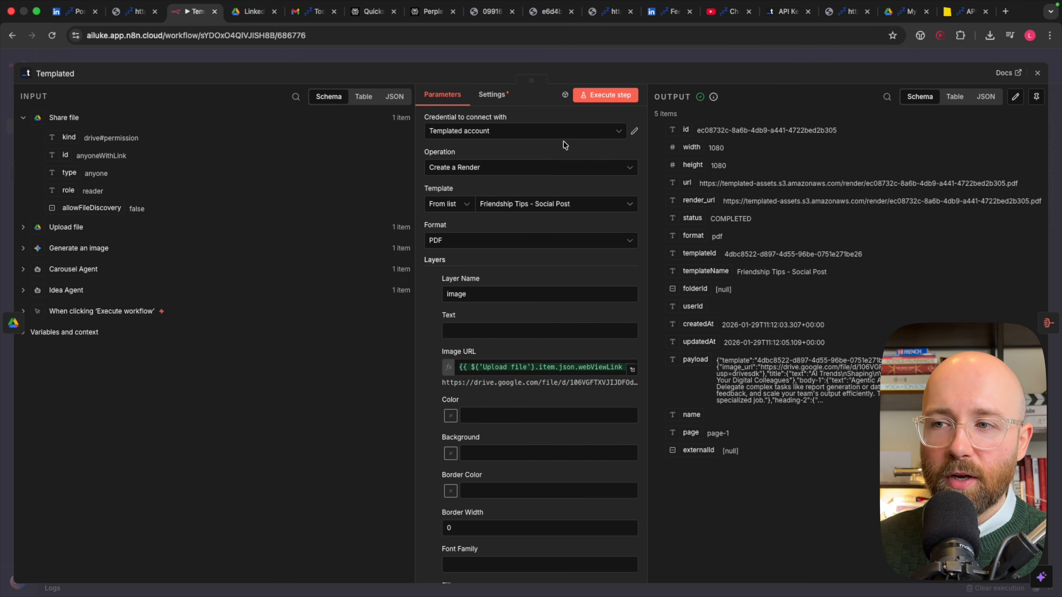
pyautogui.click(439, 168)
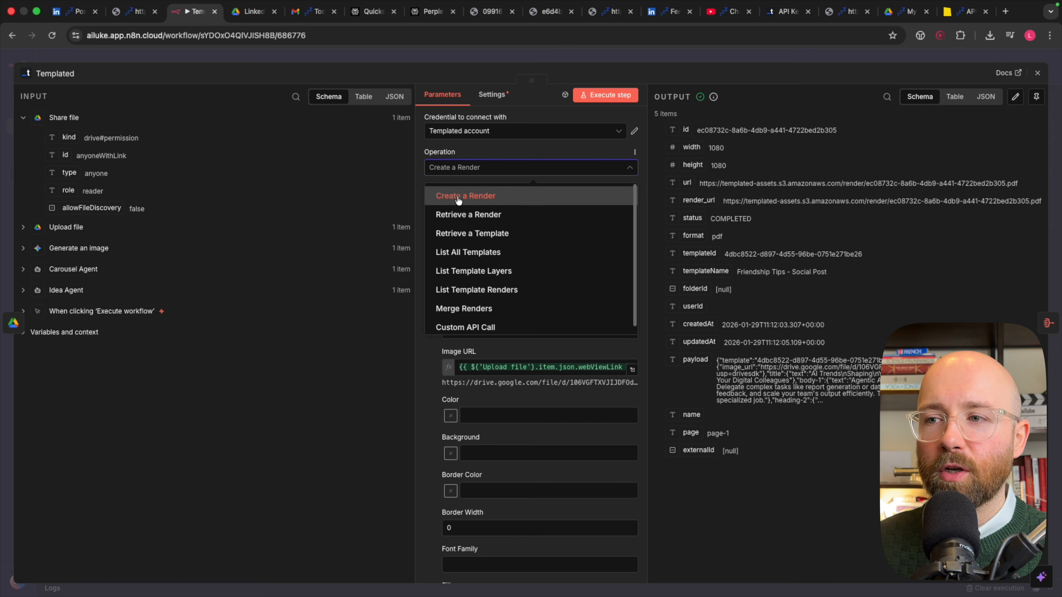
pyautogui.click(458, 198)
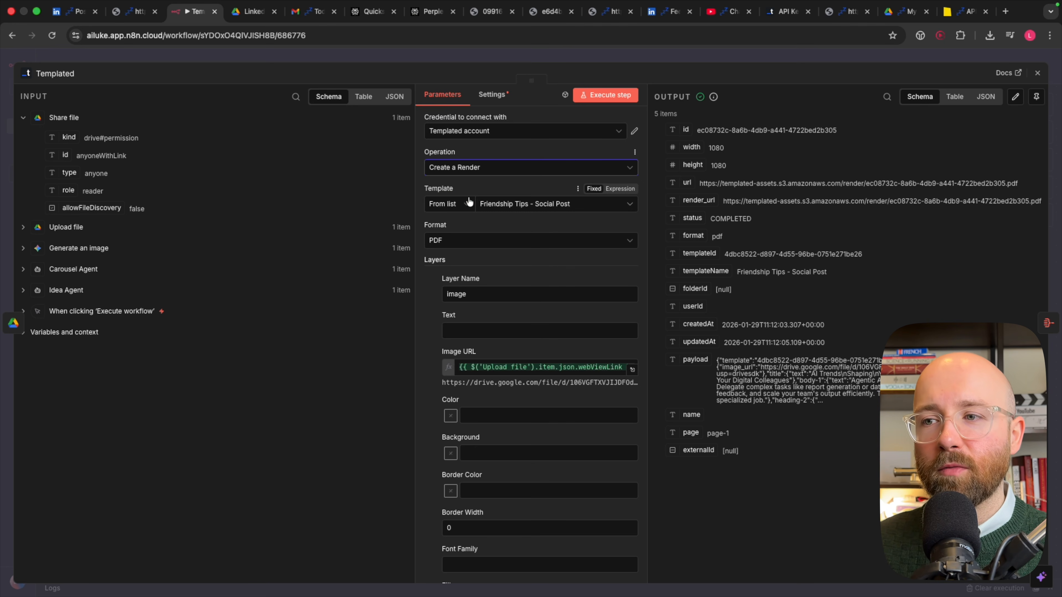
pyautogui.click(487, 206)
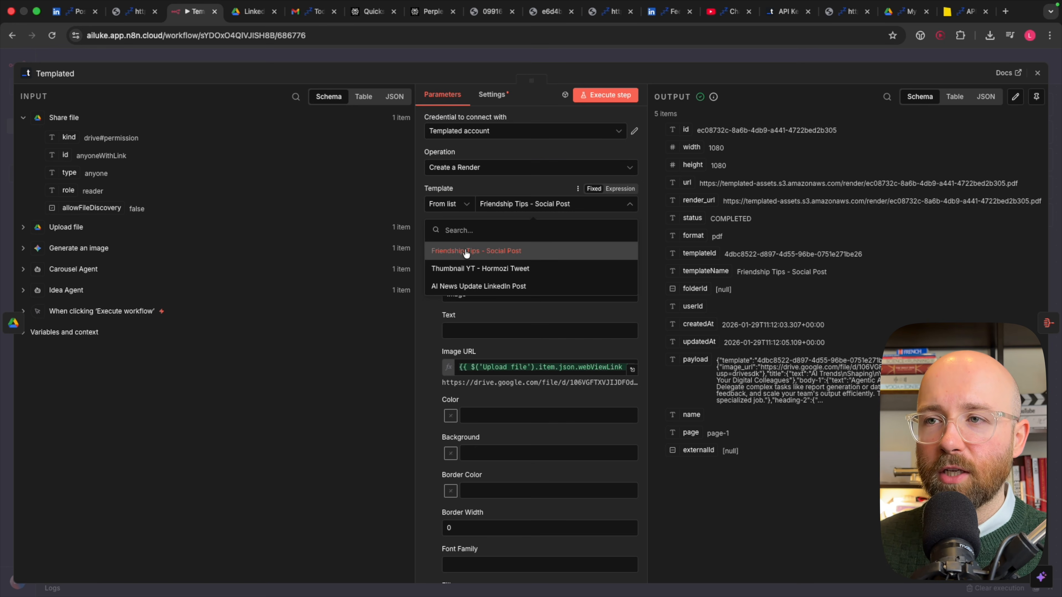
pyautogui.click(325, 226)
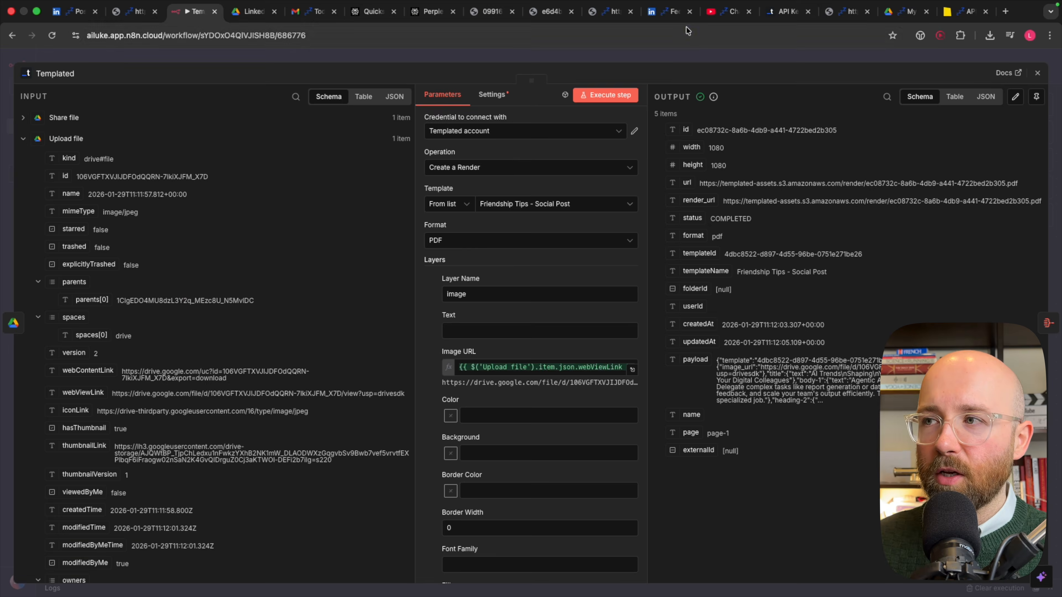
# - Switch to the Templated web app, open My Templates, and view the options for creating a new template
pyautogui.click(786, 11)
pyautogui.click(80, 126)
pyautogui.click(73, 102)
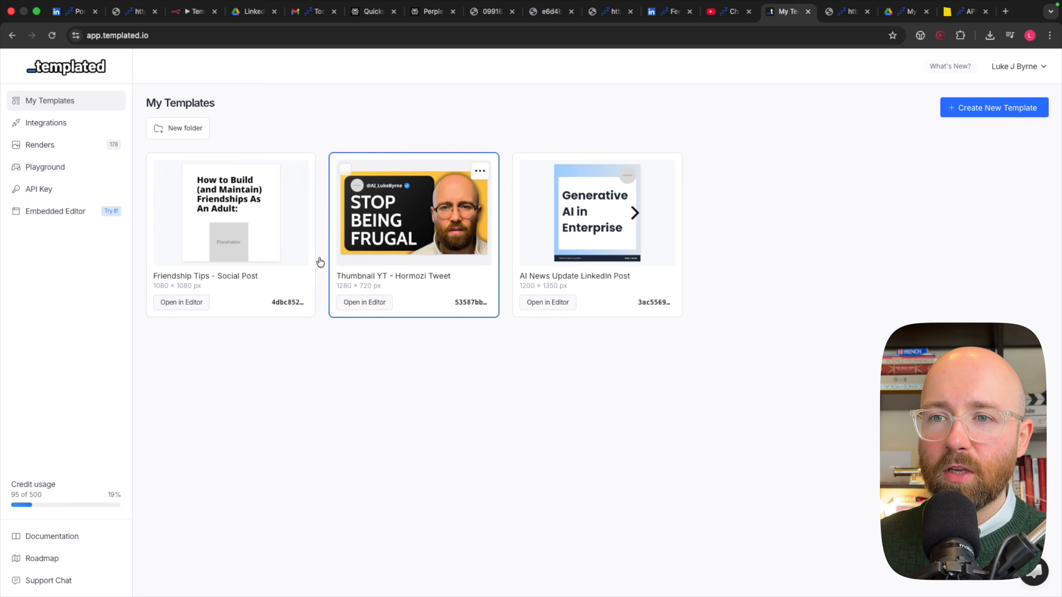
pyautogui.click(967, 105)
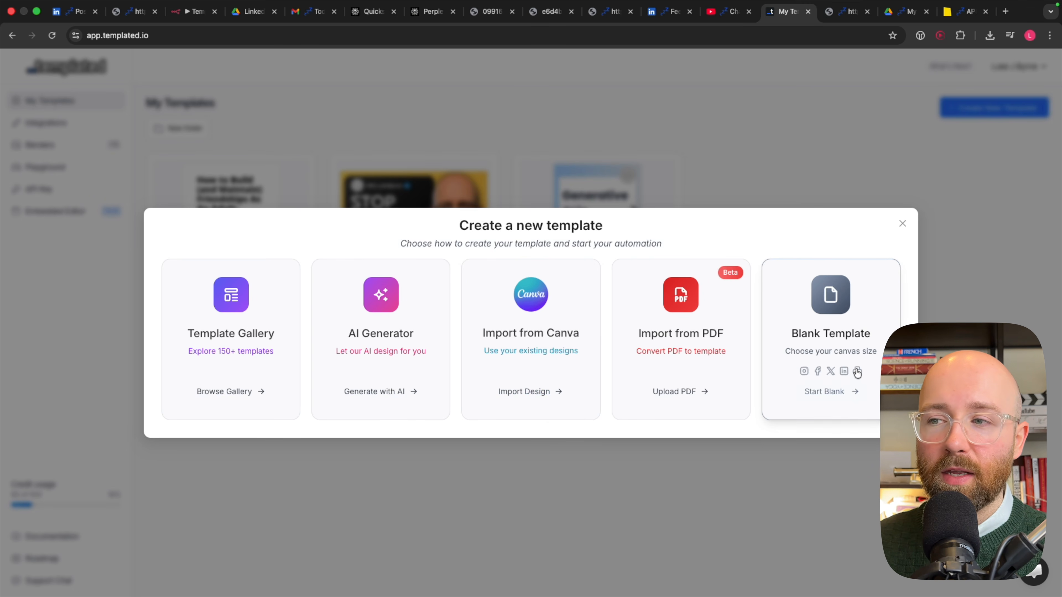
# - Open the Template Gallery and browse through all of its ready-made templates
pyautogui.click(231, 391)
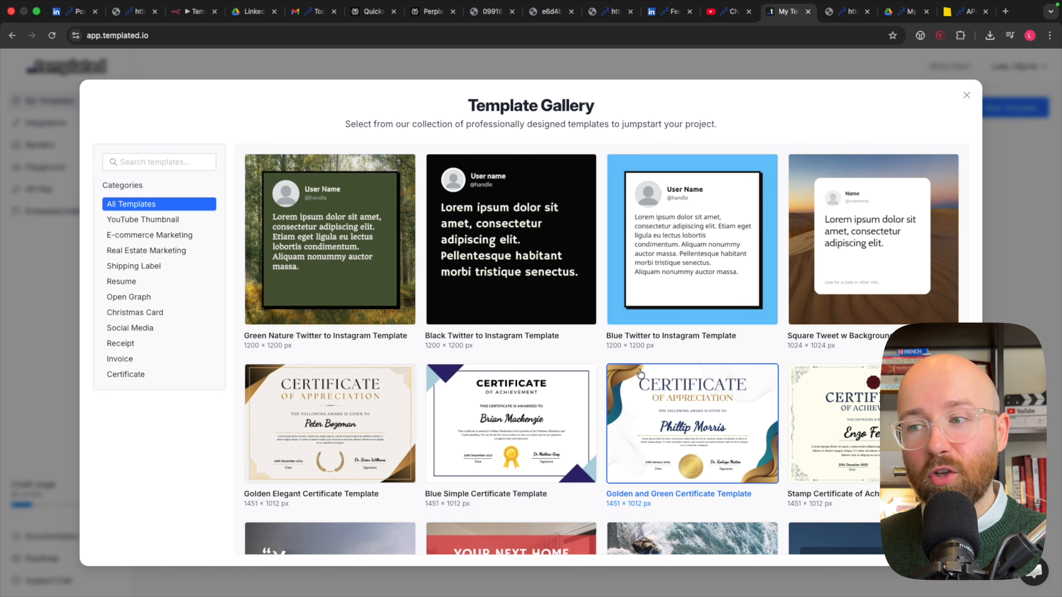
pyautogui.scroll(-20, 460, 330)
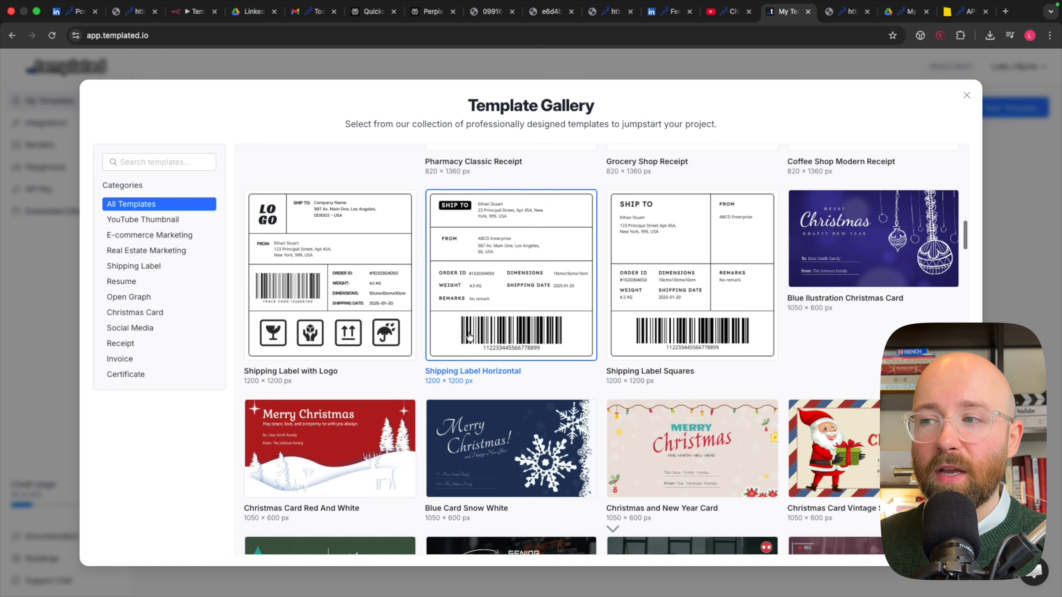
pyautogui.scroll(-20, 470, 336)
pyautogui.scroll(-20, 476, 336)
pyautogui.scroll(-5, 479, 336)
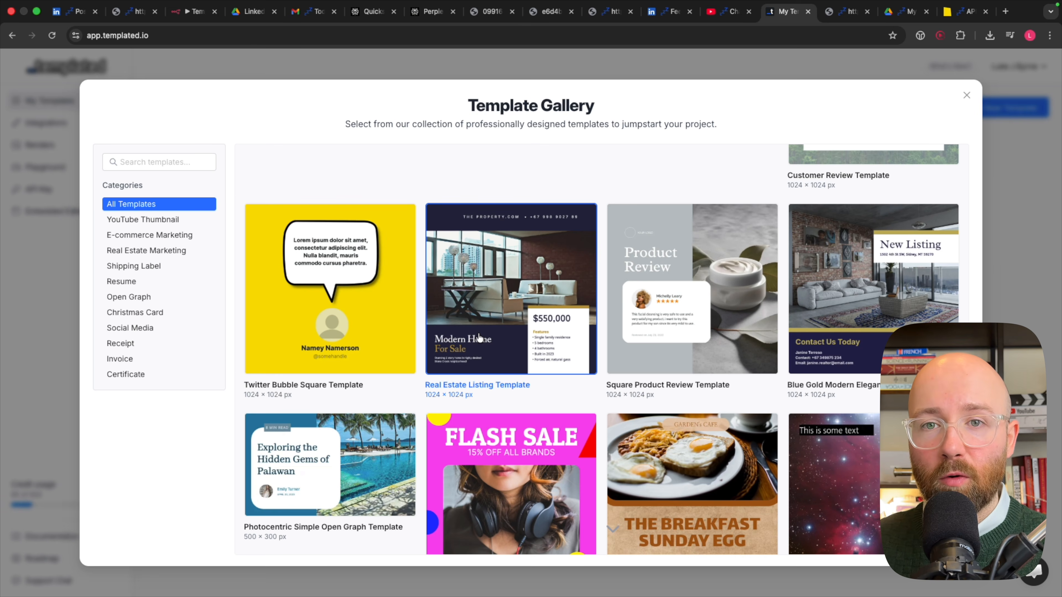
# - Switch back to the Templated node in n8n and choose PDF as the render format
pyautogui.click(195, 11)
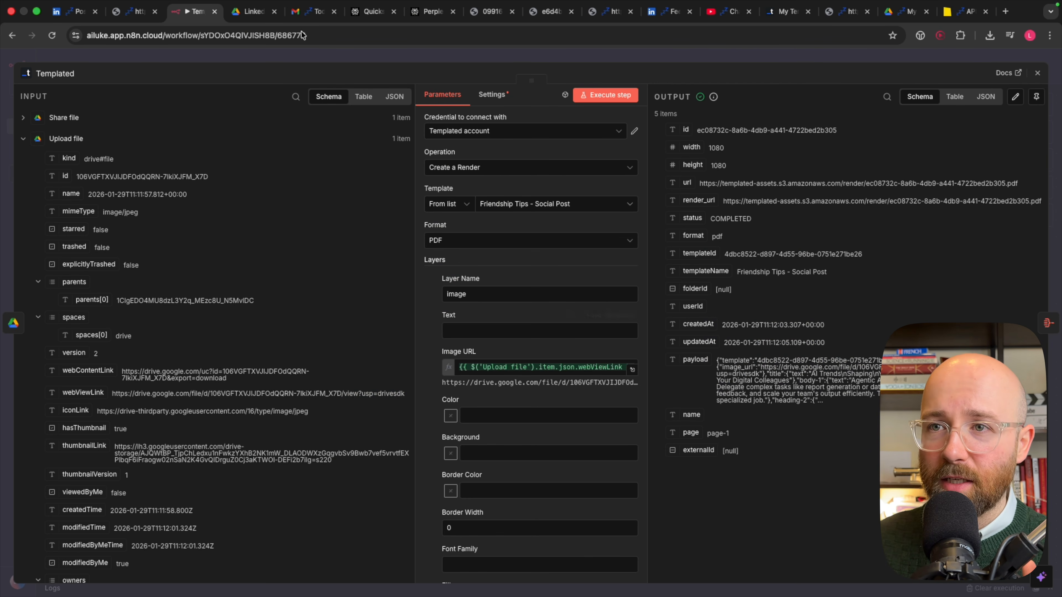
pyautogui.click(448, 238)
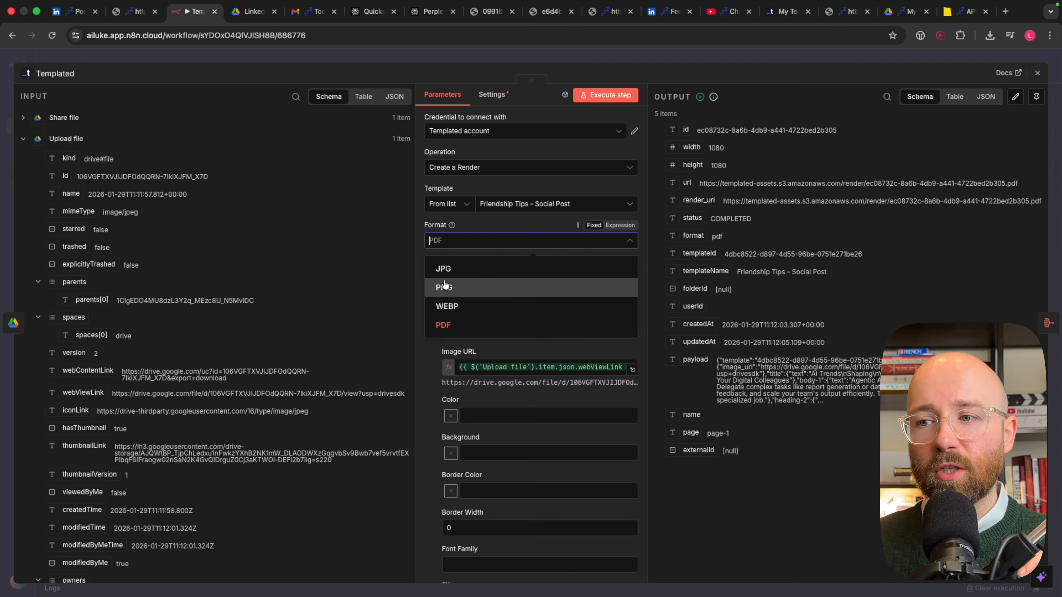
pyautogui.click(451, 317)
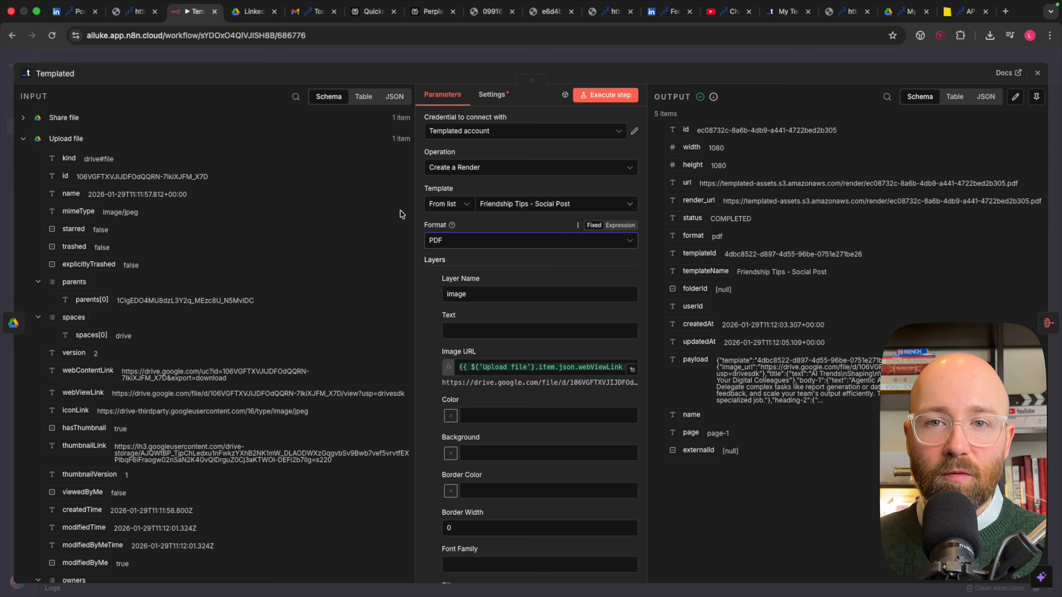
# - Look through the document open in the browser tab whose title starts with 09916
pyautogui.click(487, 11)
pyautogui.scroll(-15, 527, 331)
pyautogui.scroll(15, 529, 332)
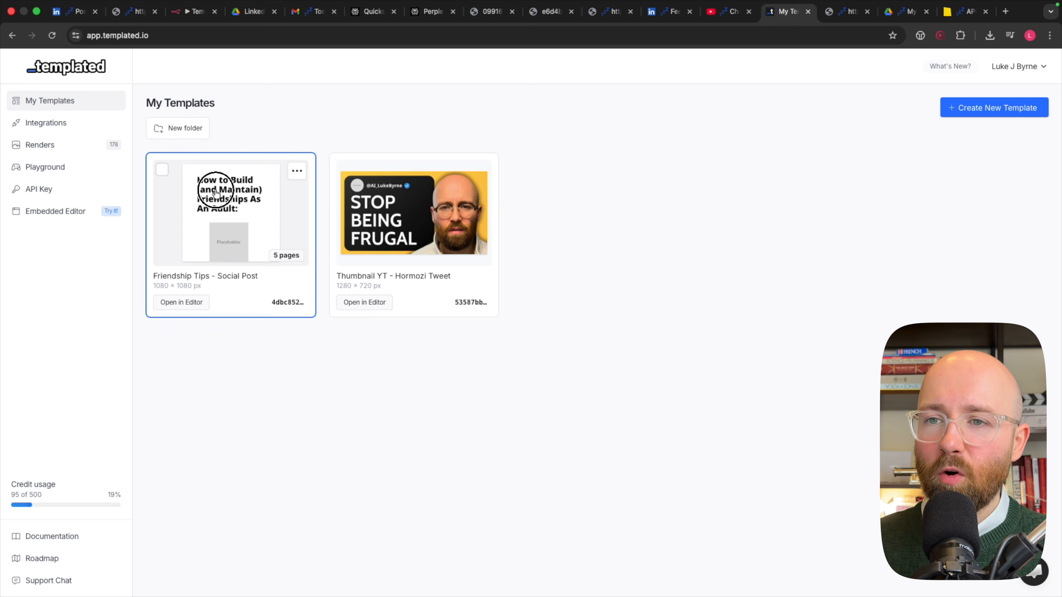
# - Open the Friendship Tips - Social Post template in the Templated editor and inspect its page-1 title and image layers and page-2 heading-1 layer
pyautogui.click(216, 191)
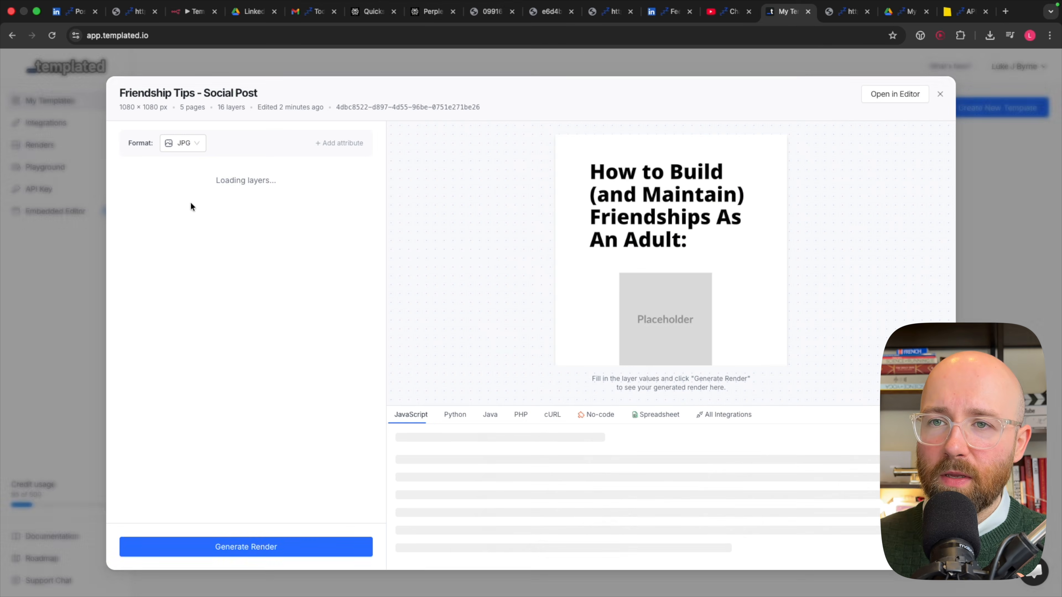
pyautogui.click(888, 103)
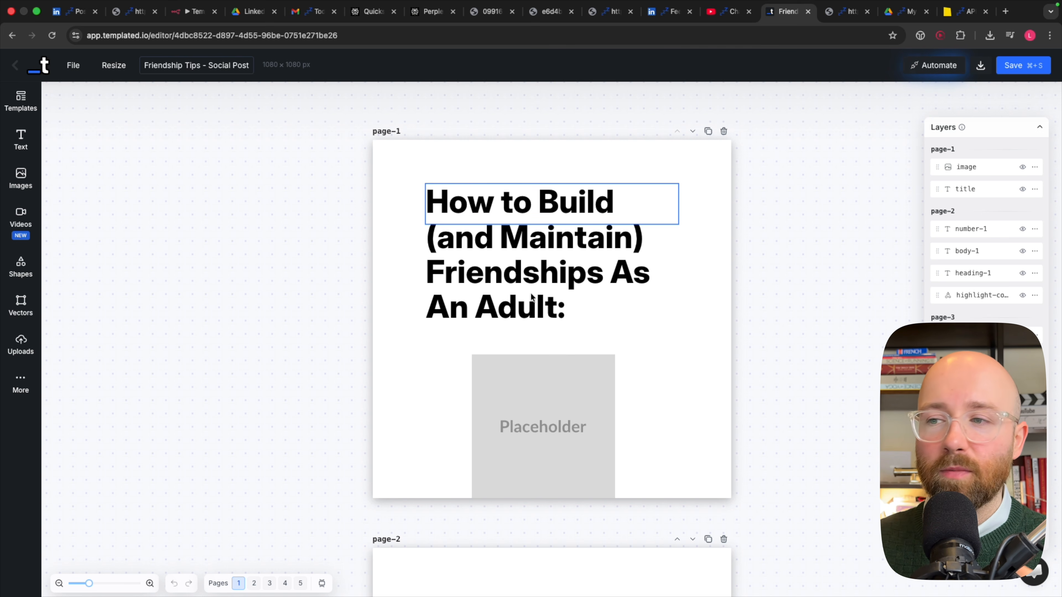
pyautogui.click(504, 219)
pyautogui.click(534, 403)
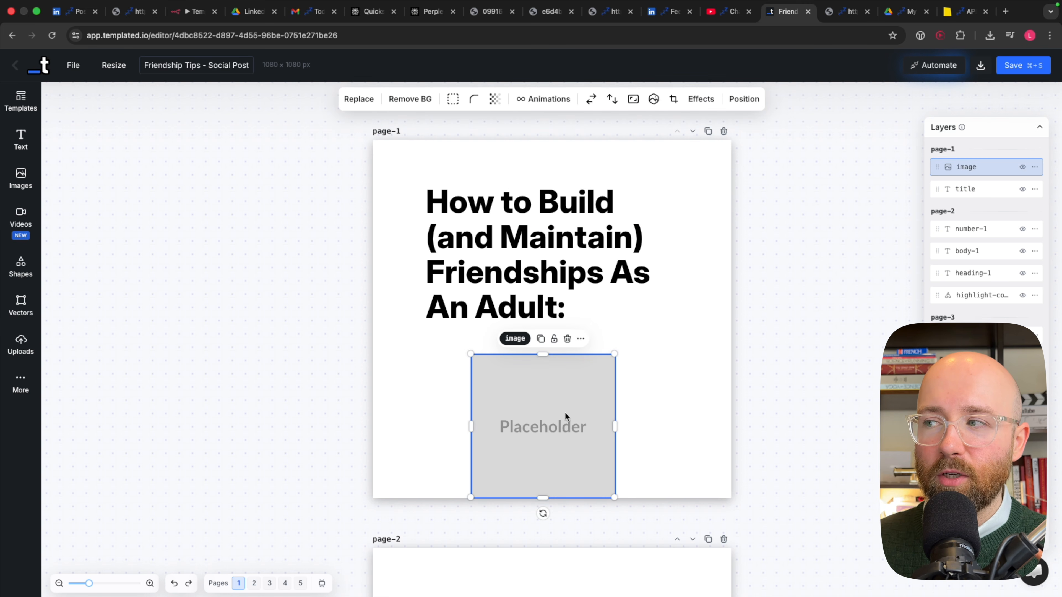
pyautogui.scroll(-8, 562, 413)
pyautogui.click(599, 378)
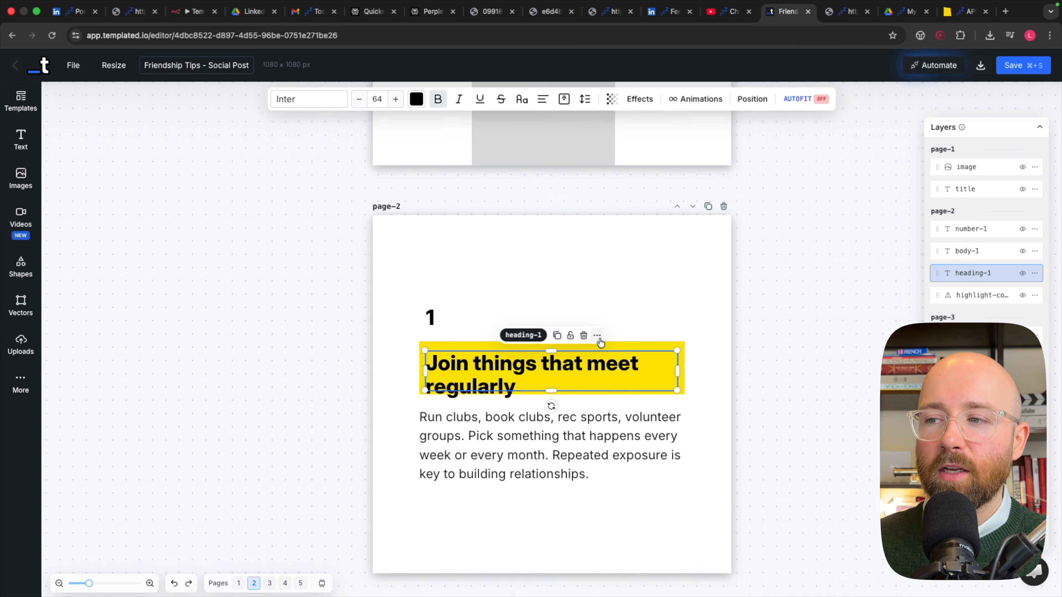
pyautogui.click(712, 249)
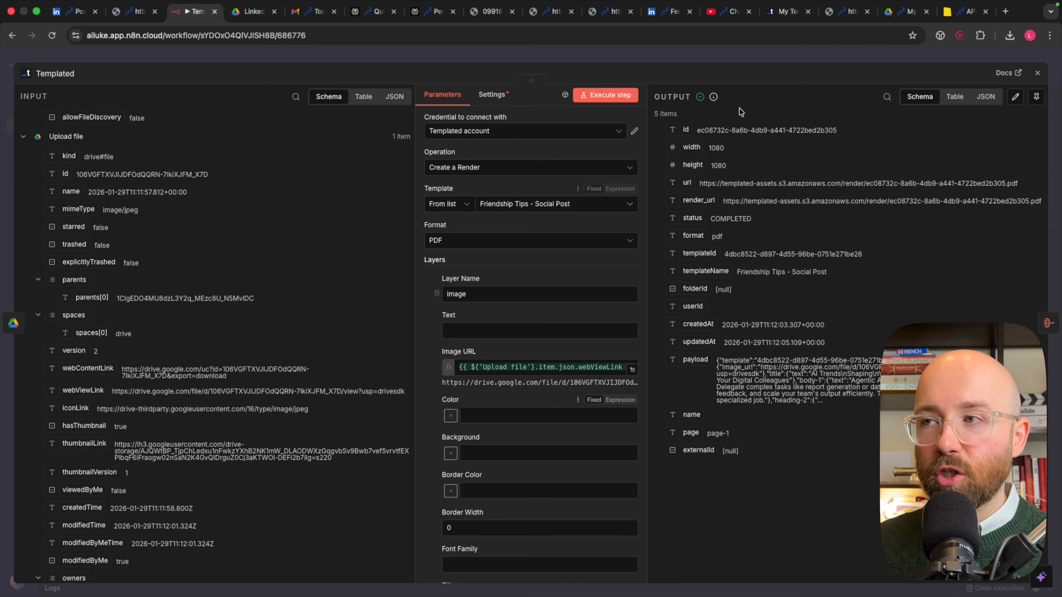
pyautogui.click(786, 11)
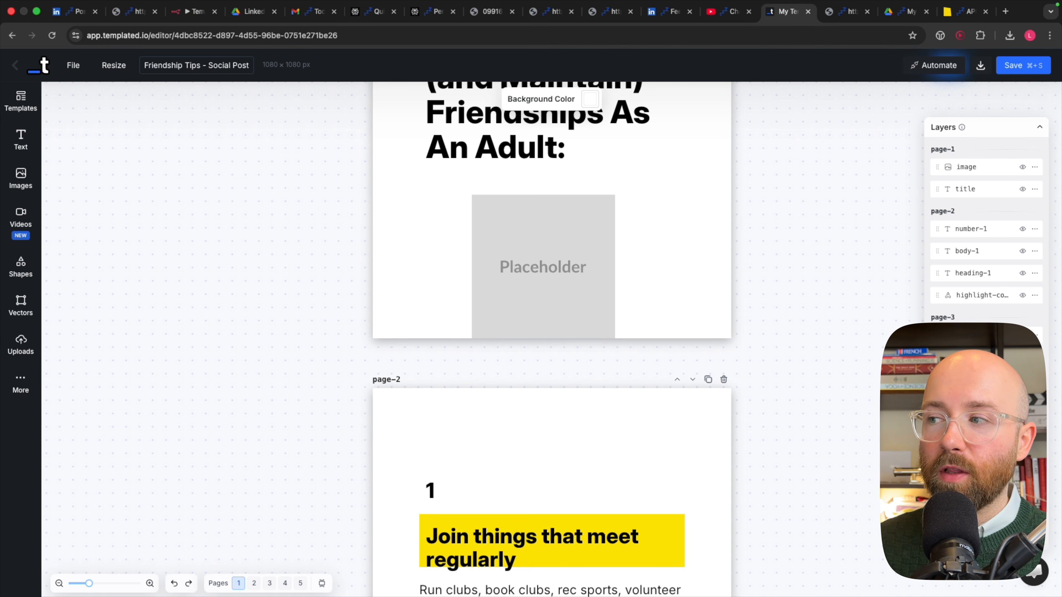
# - Return to the Templated node in n8n and inspect how its image and title layers are mapped to earlier nodes' data
pyautogui.click(946, 168)
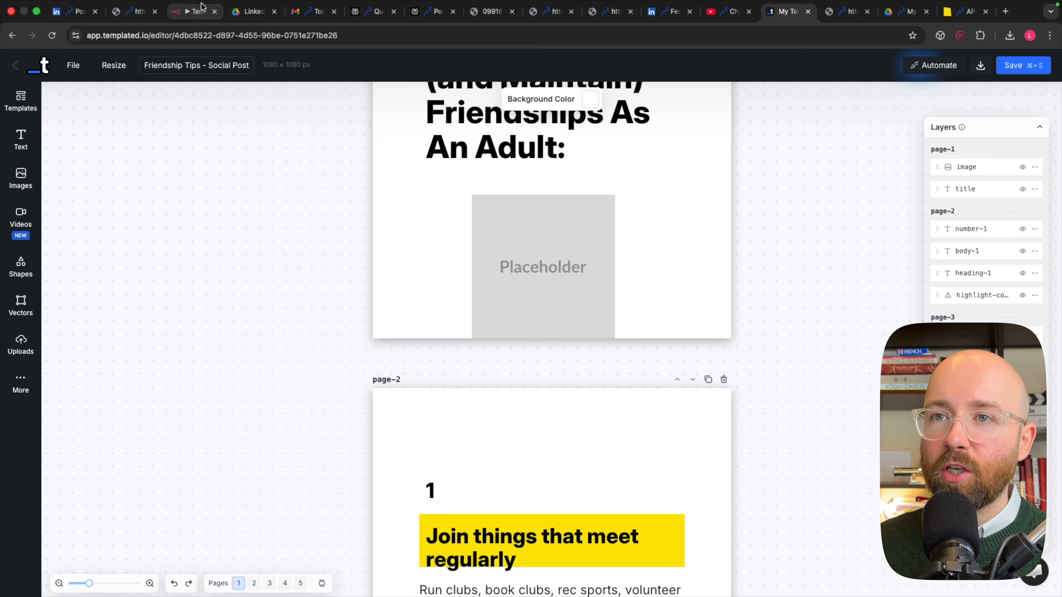
pyautogui.click(194, 11)
pyautogui.moveTo(466, 294); pyautogui.dragTo(438, 294)
pyautogui.click(425, 337)
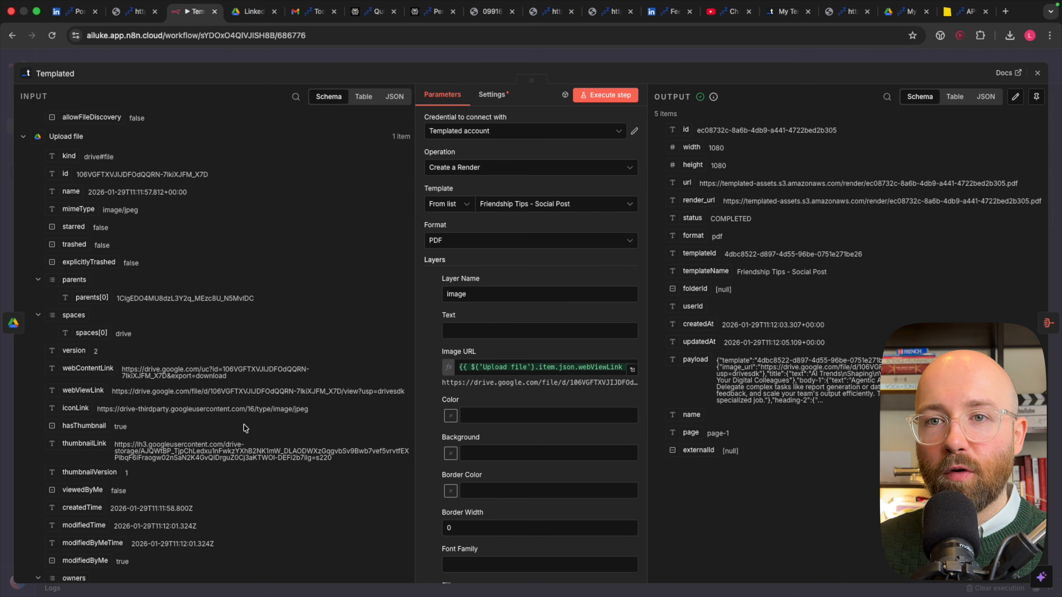
pyautogui.scroll(-2, 491, 383)
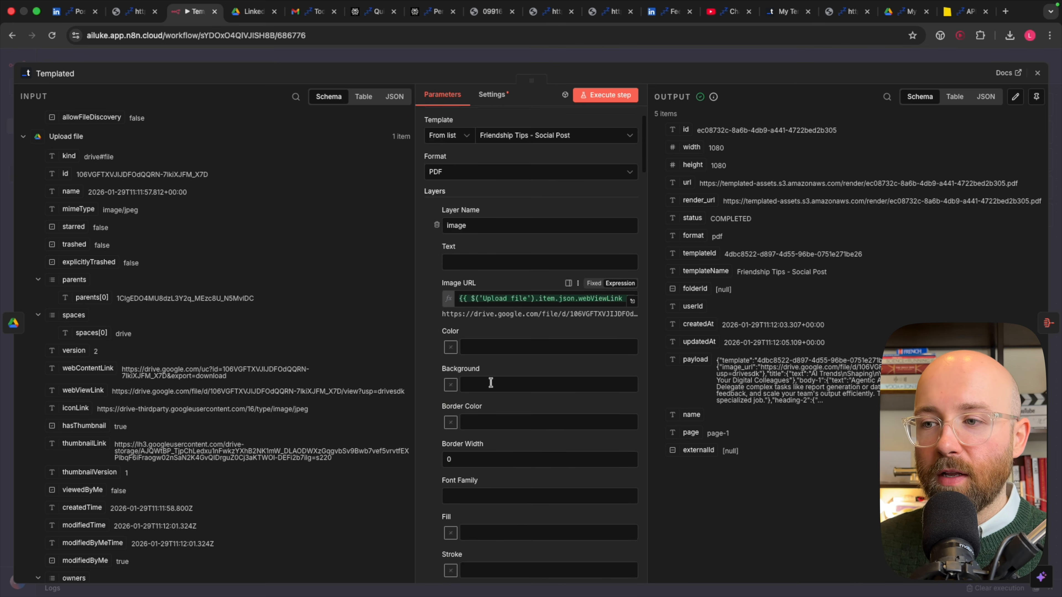
pyautogui.scroll(-10, 490, 382)
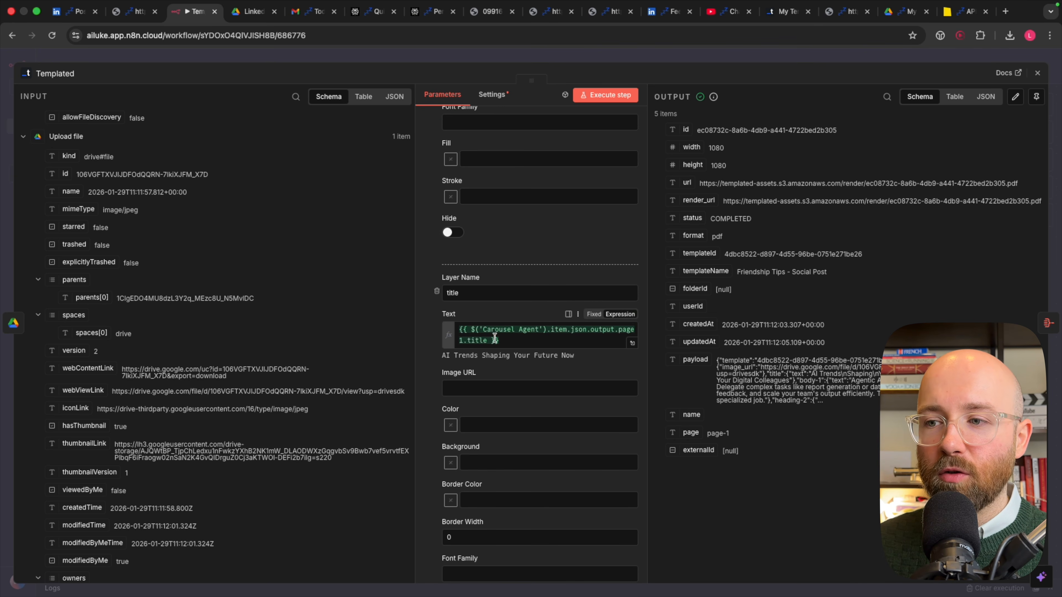
pyautogui.scroll(2, 124, 138)
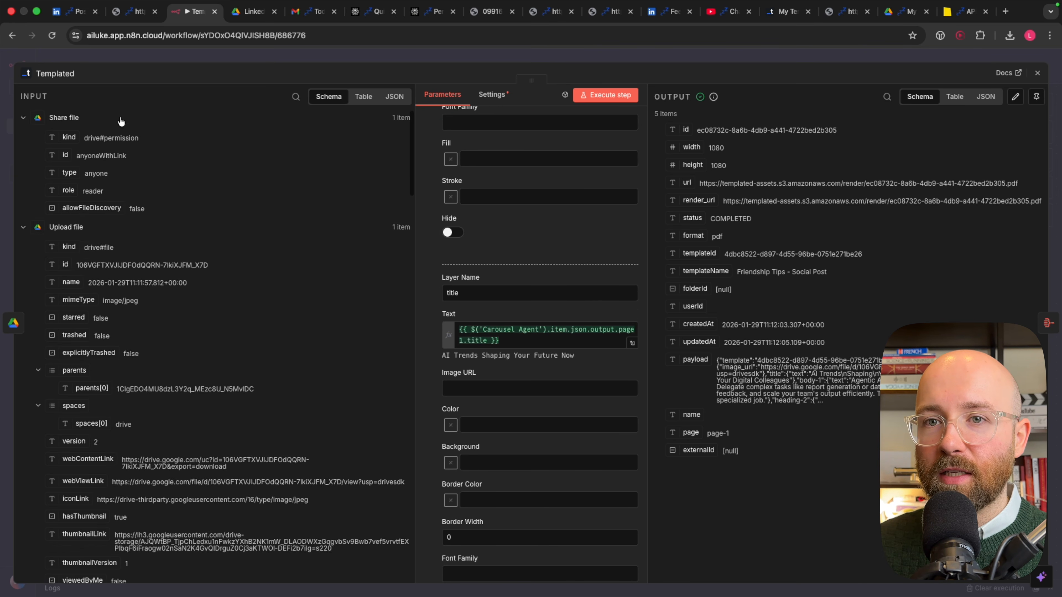
# - Show the Carousel Agent input as JSON and compare its page fields with the title, heading and body layer mappings
pyautogui.click(393, 96)
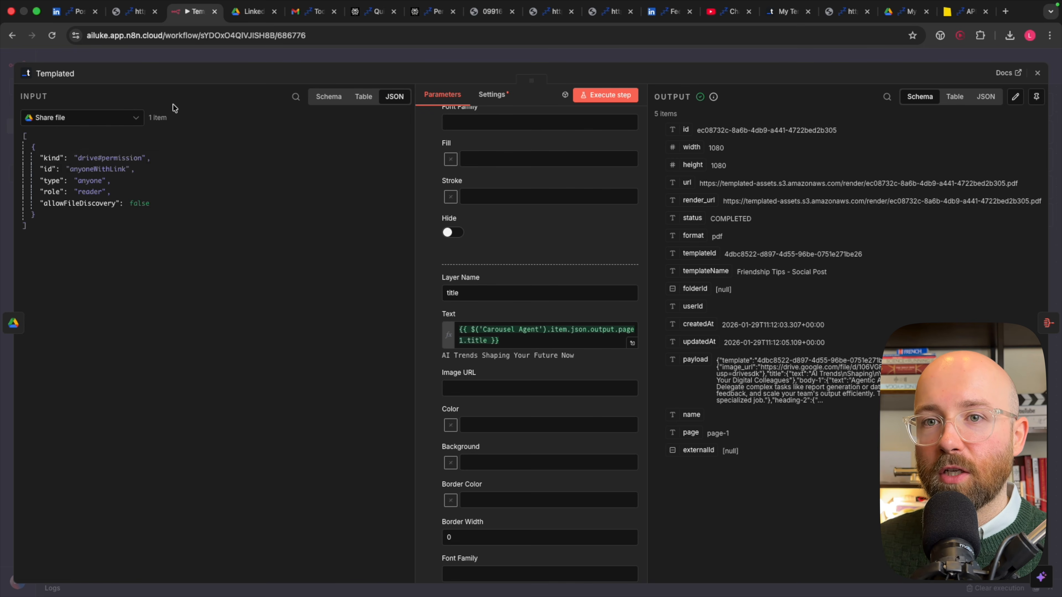
pyautogui.click(124, 120)
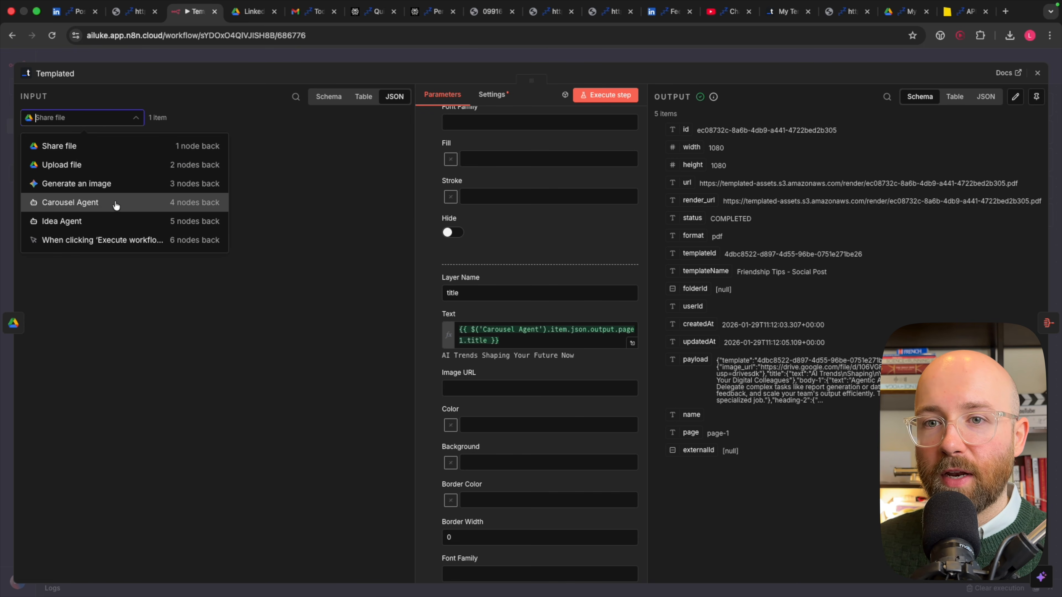
pyautogui.click(104, 203)
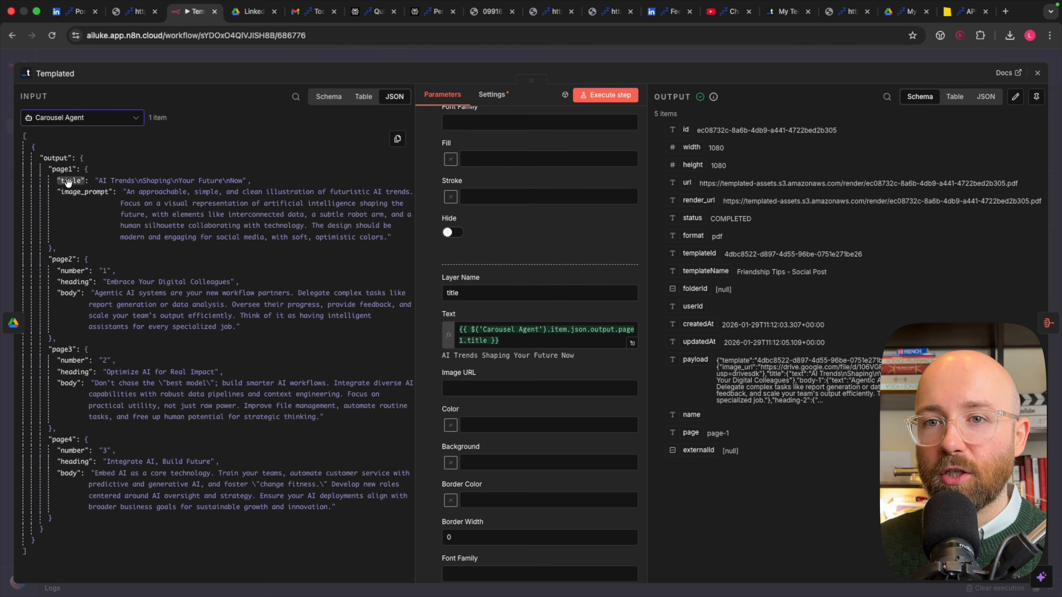
pyautogui.scroll(-10, 481, 270)
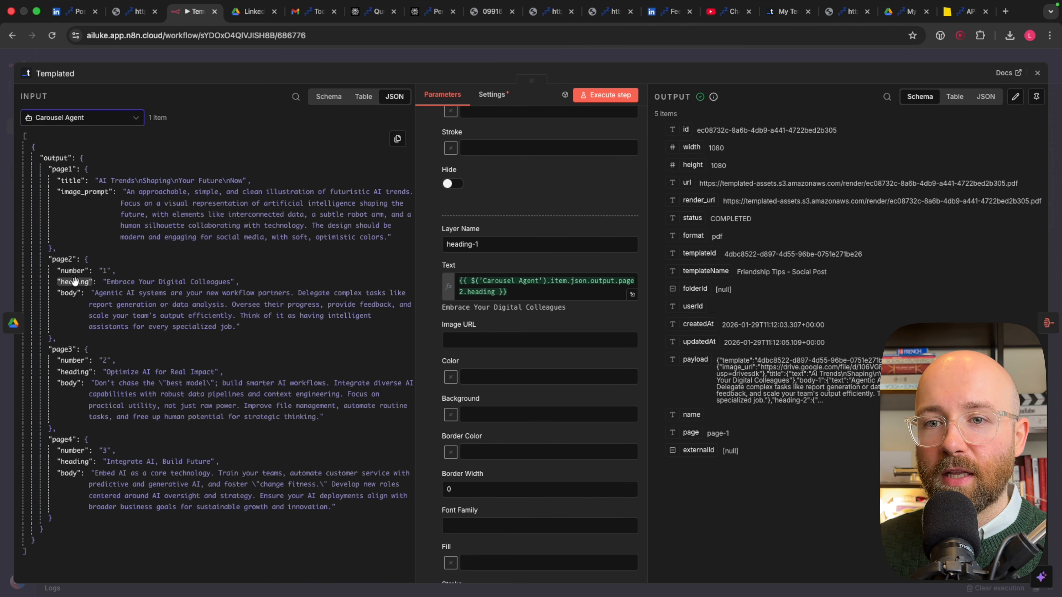
pyautogui.scroll(-15, 542, 295)
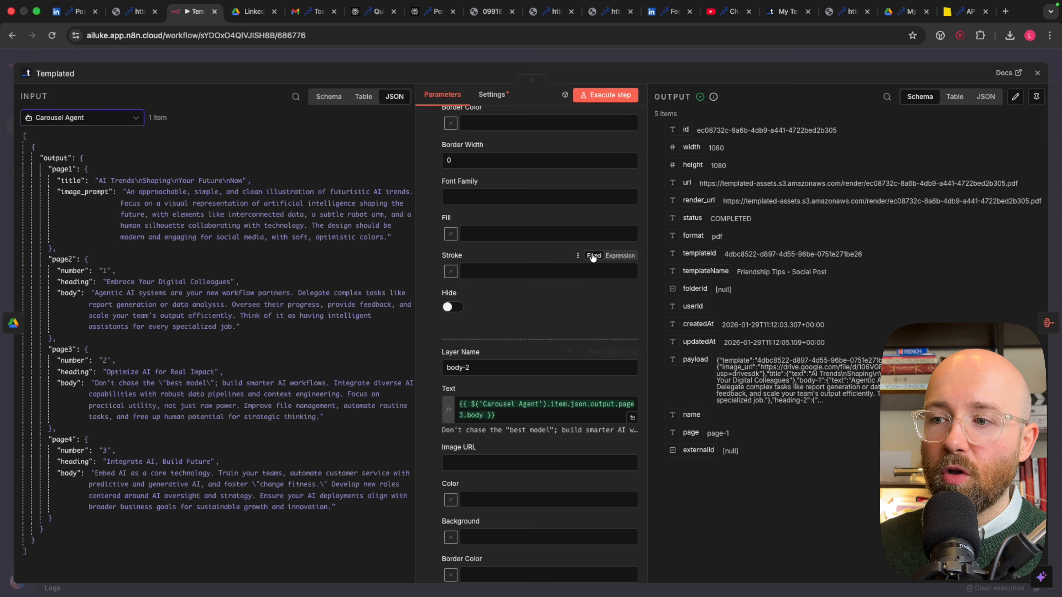
pyautogui.scroll(20, 596, 176)
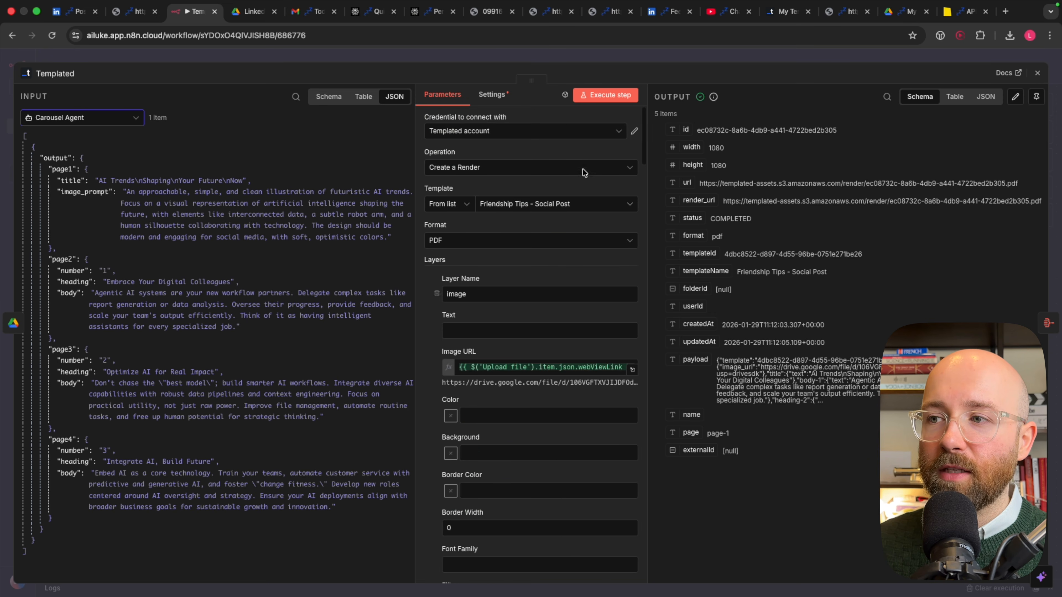
pyautogui.click(533, 53)
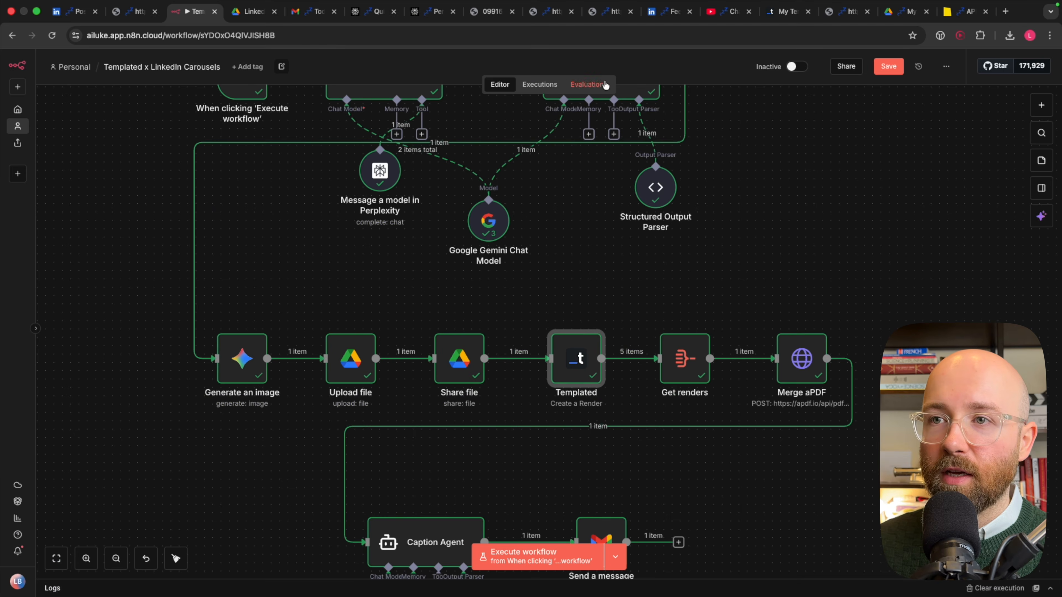
# - Switch to Templated's Renders page, view the AI Trends Shaping Your Future Now PDF, and return to the n8n workflow
pyautogui.click(785, 11)
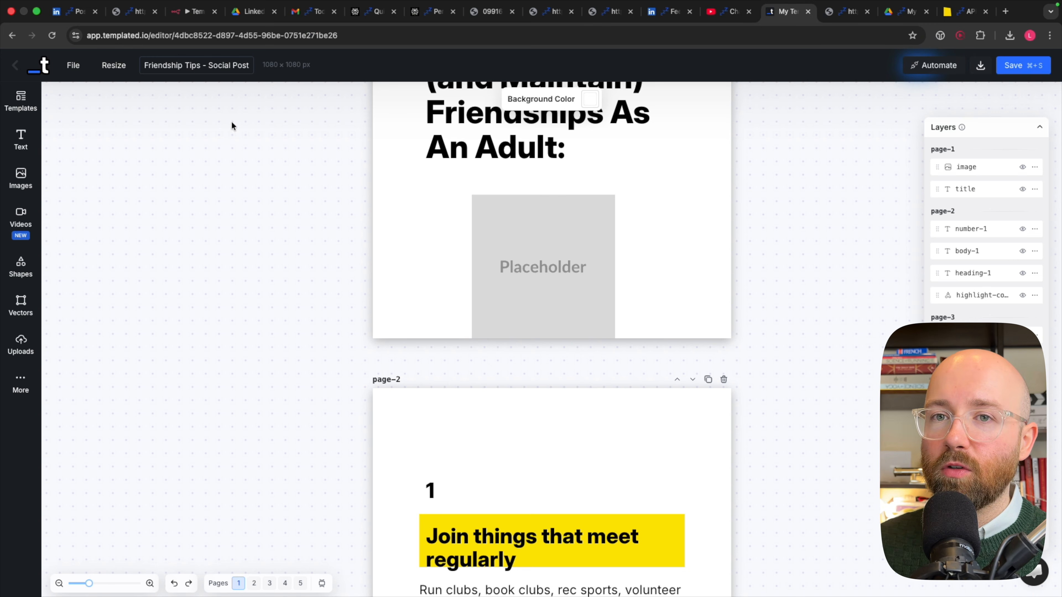
pyautogui.click(19, 67)
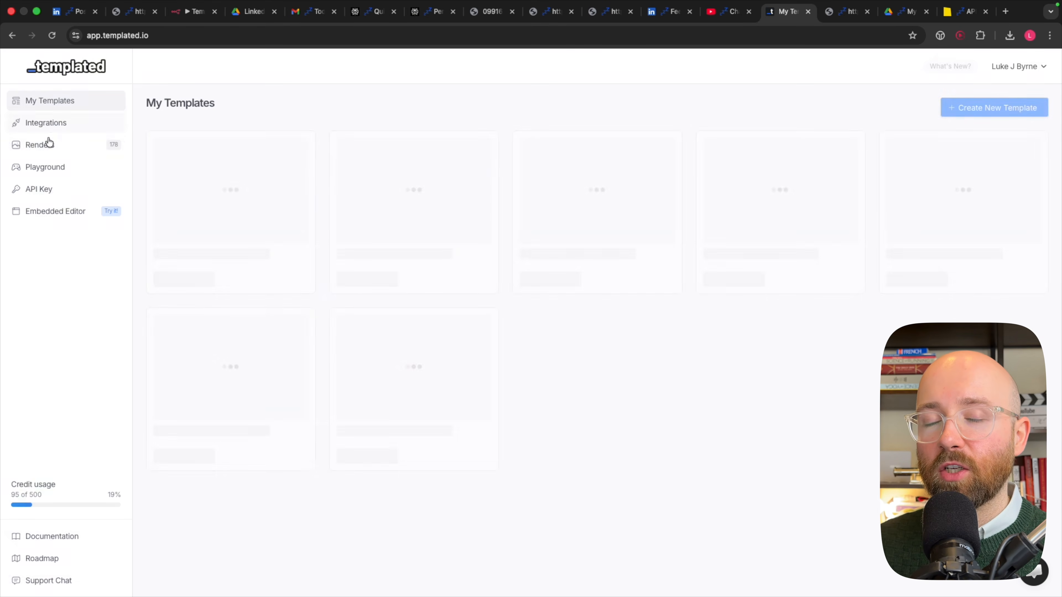
pyautogui.click(53, 145)
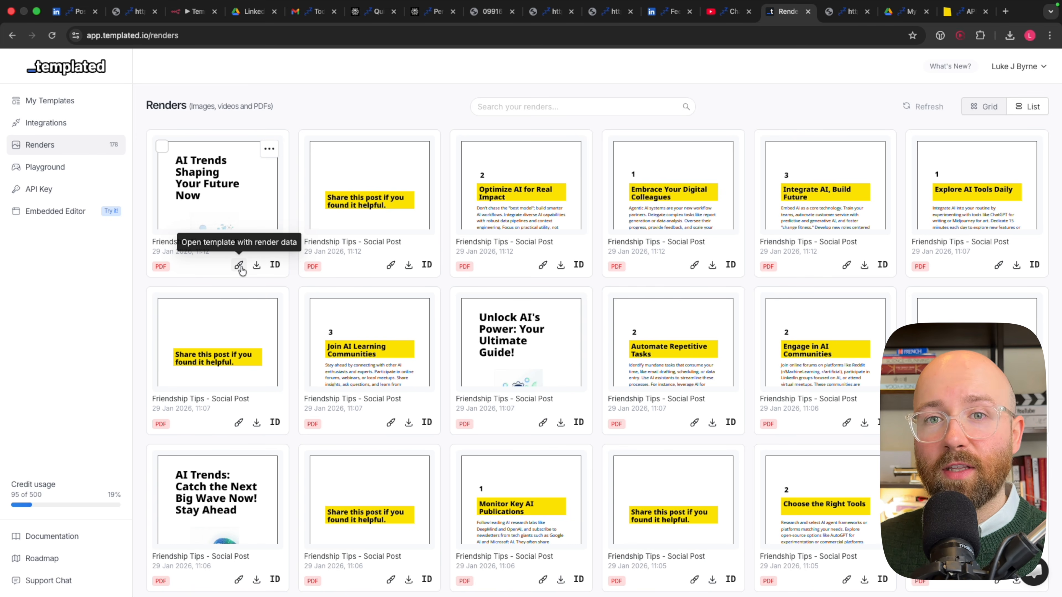
pyautogui.click(257, 266)
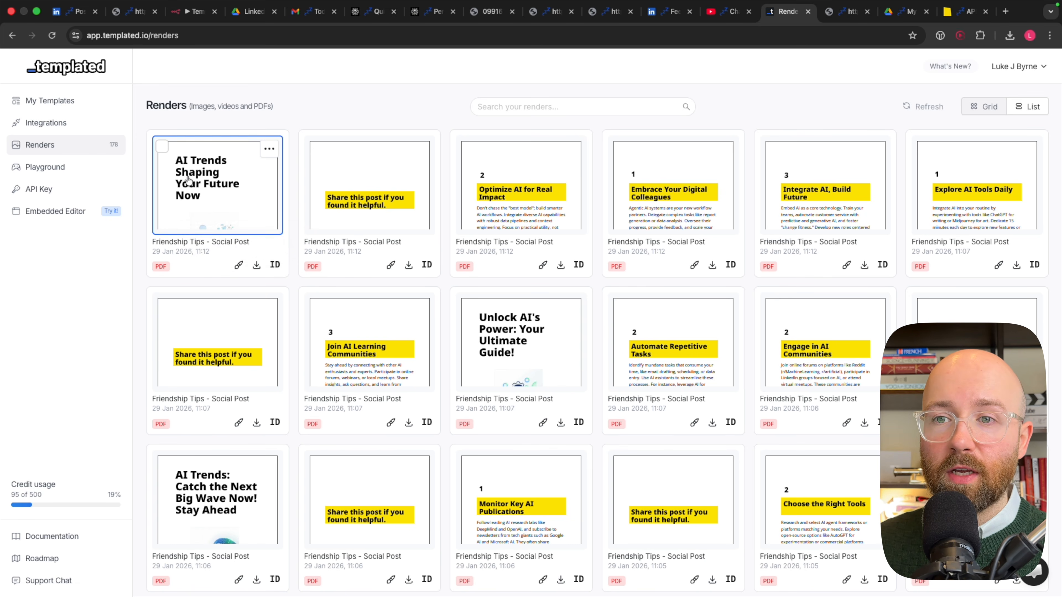
pyautogui.scroll(-2, 711, 110)
pyautogui.scroll(2, 646, 119)
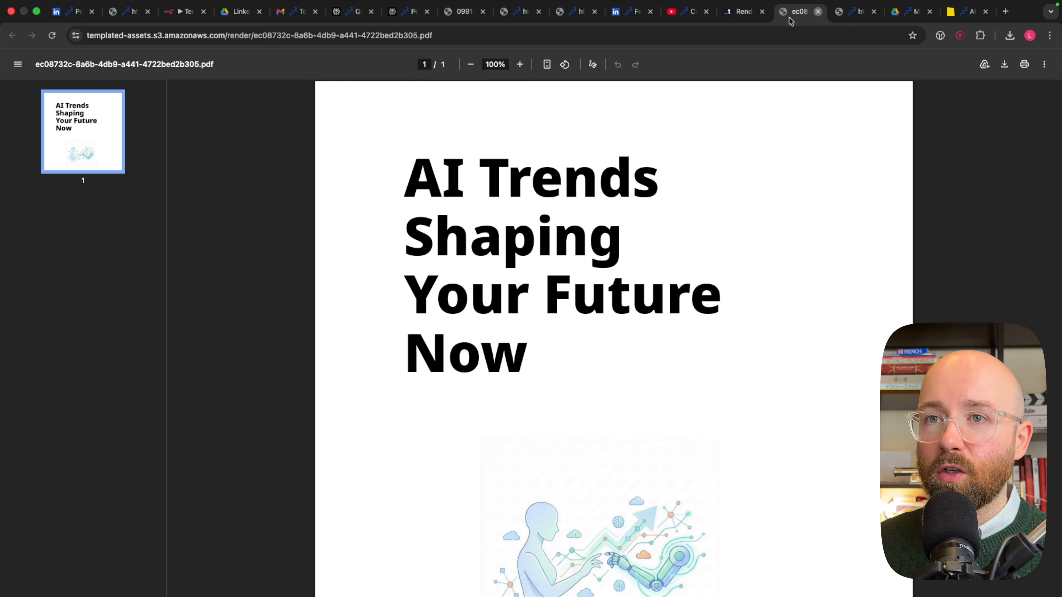
pyautogui.click(817, 11)
pyautogui.click(189, 12)
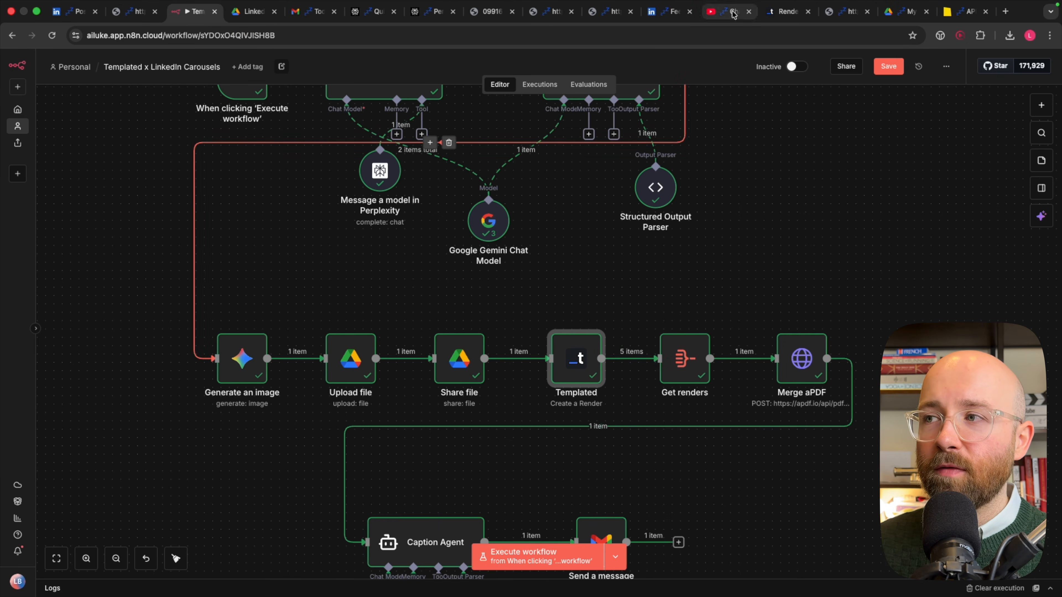
pyautogui.click(786, 12)
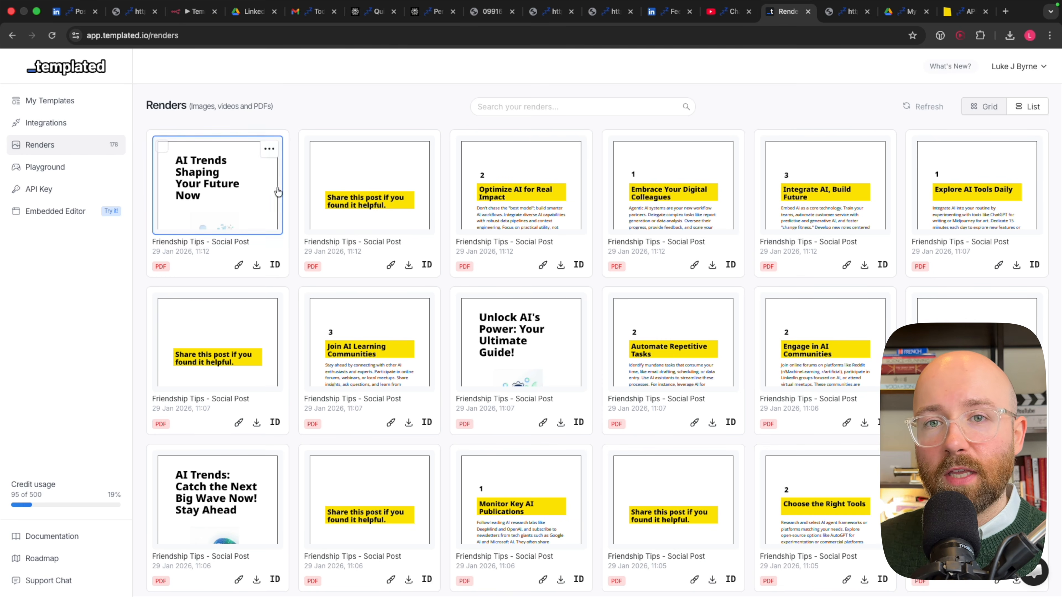
pyautogui.click(191, 17)
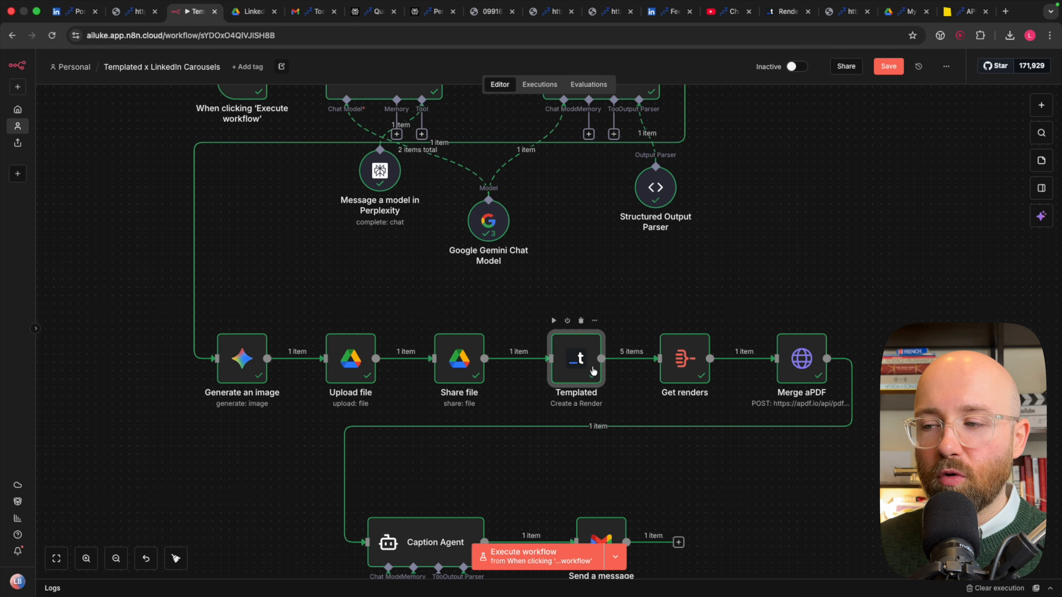
# - Open the Get renders node and examine its Templated input as JSON and as a table, plus the render_url field it aggregates
pyautogui.click(683, 365)
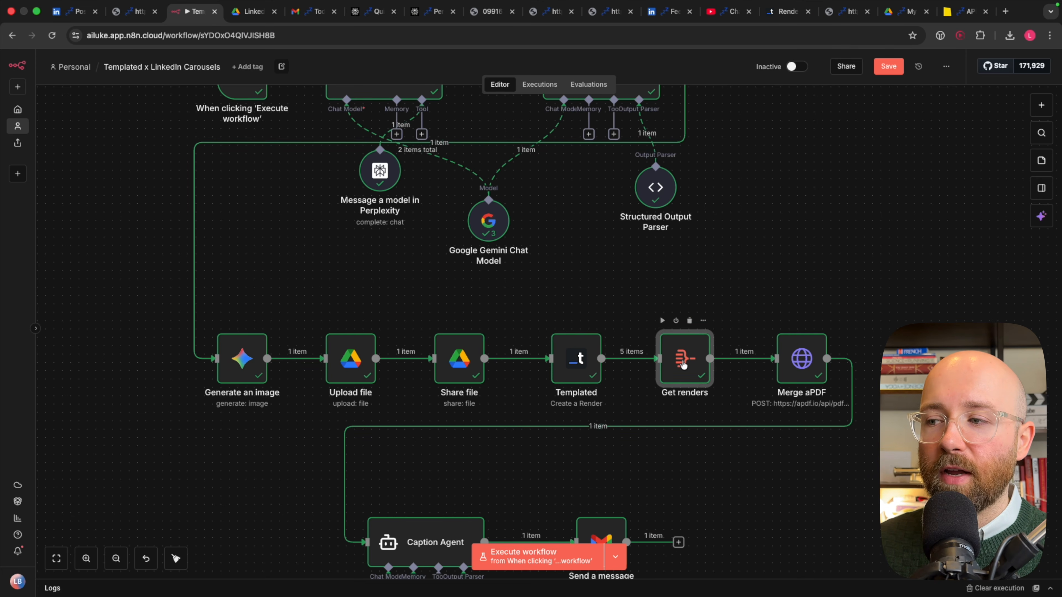
pyautogui.doubleClick(684, 365)
pyautogui.scroll(-10, 255, 395)
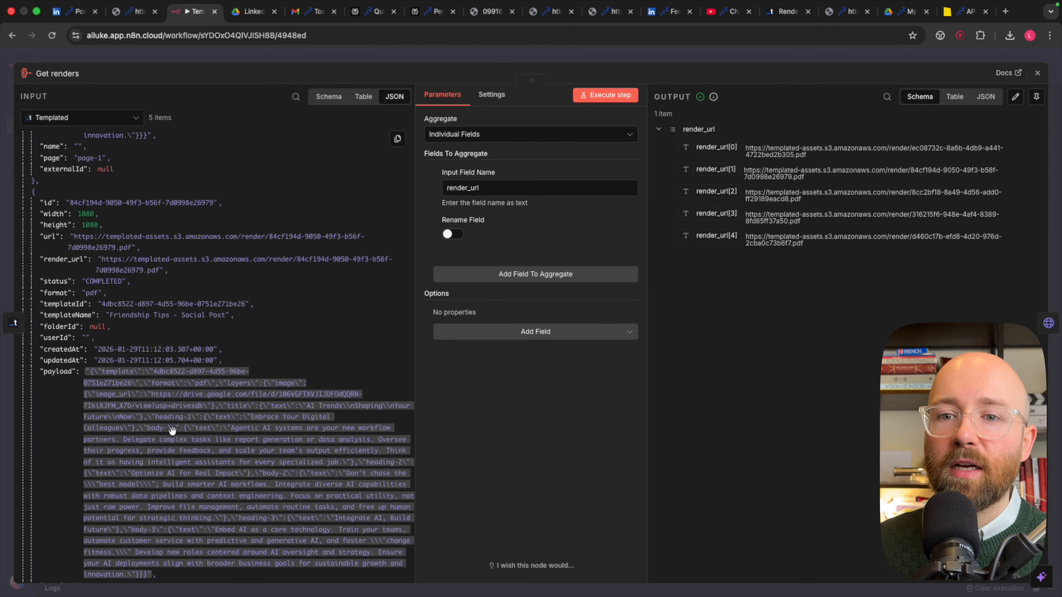
pyautogui.scroll(10, 328, 201)
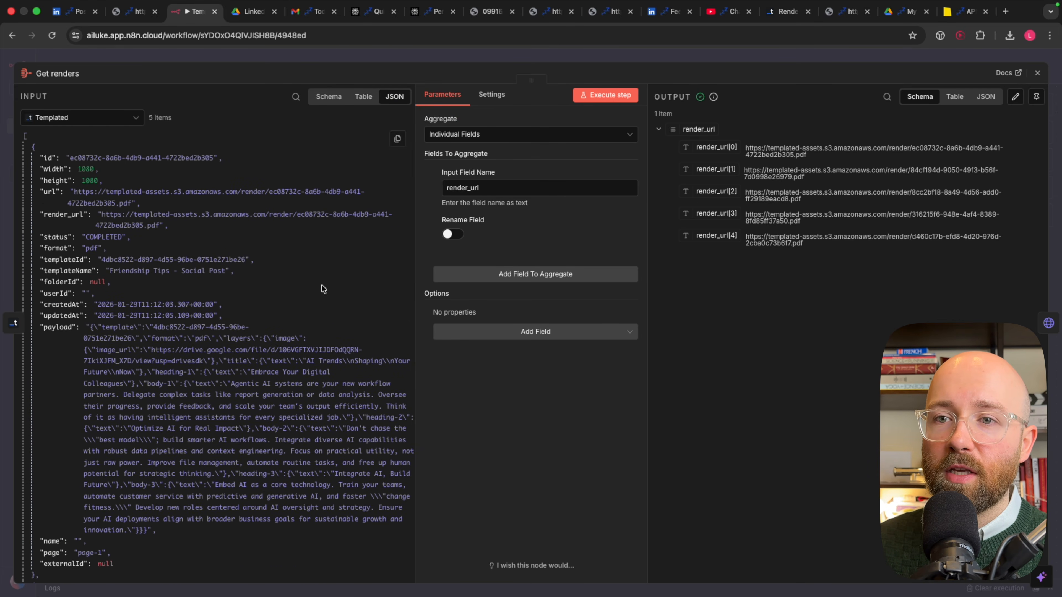
pyautogui.click(362, 96)
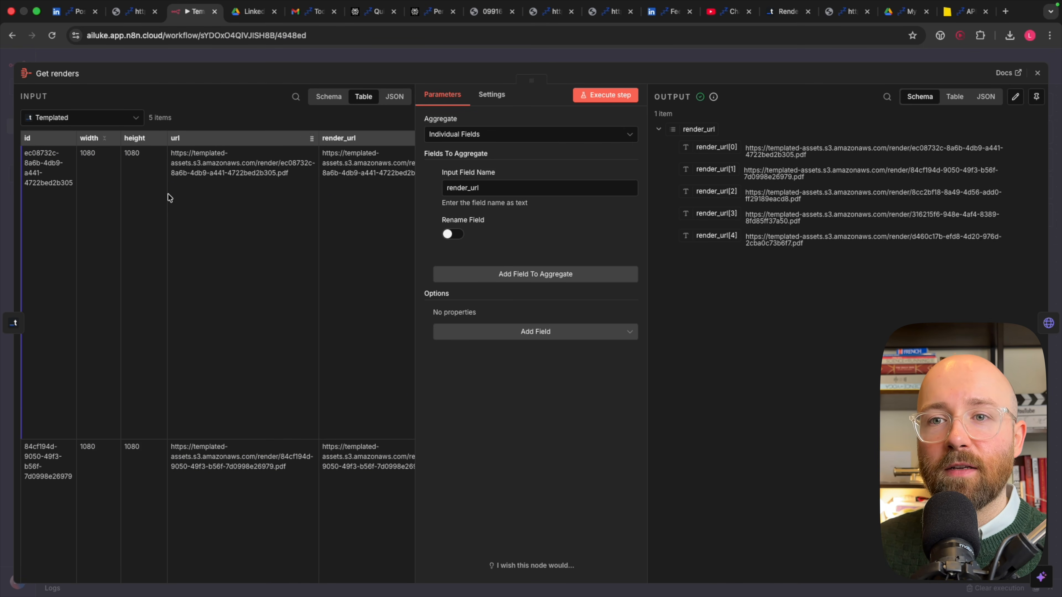
pyautogui.scroll(-20, 167, 191)
pyautogui.scroll(20, 190, 255)
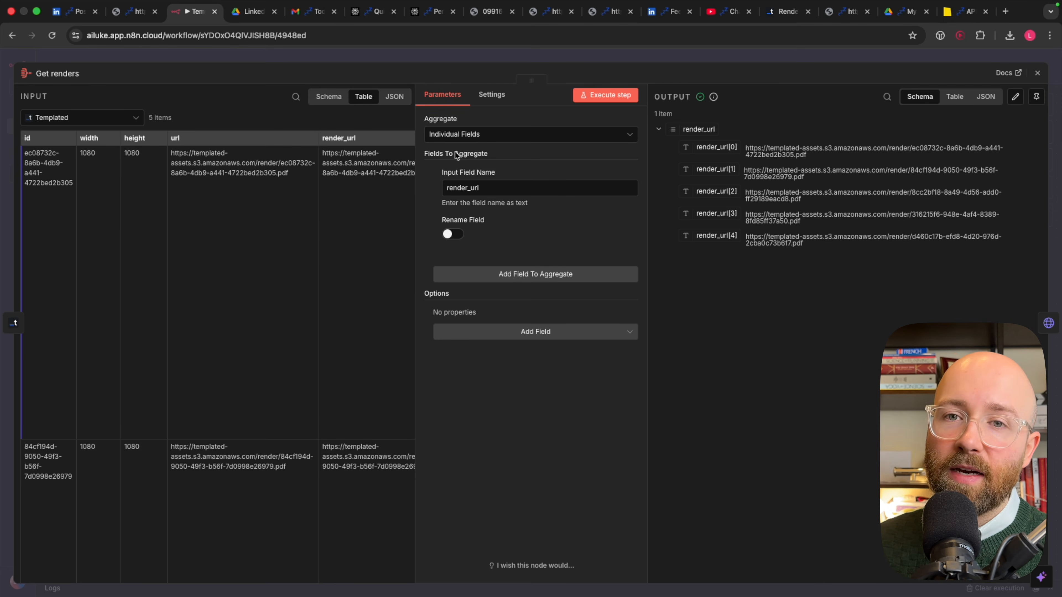
pyautogui.moveTo(474, 187); pyautogui.dragTo(418, 190)
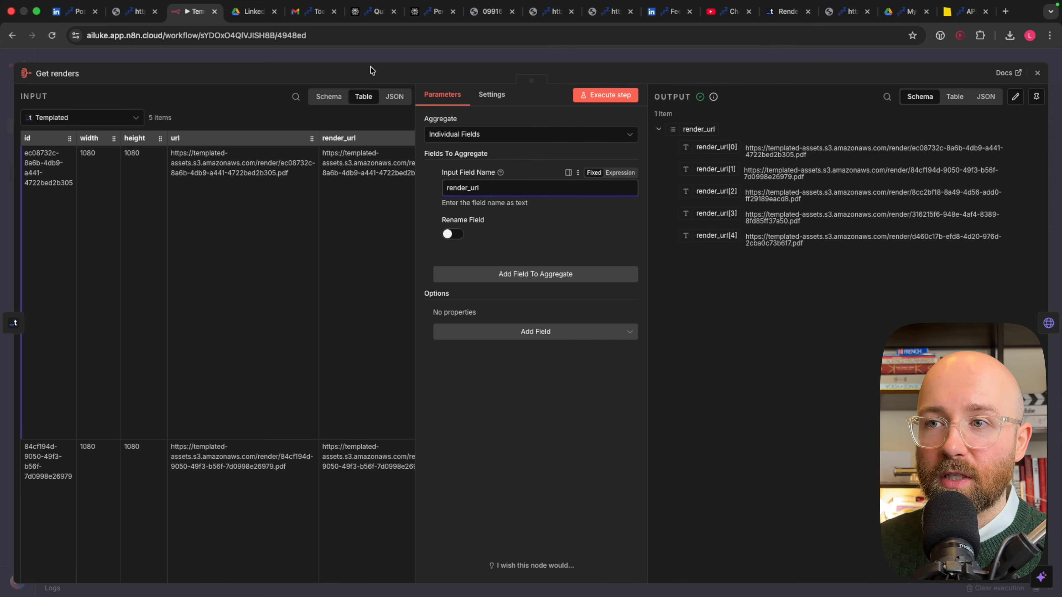
pyautogui.press('Escape')
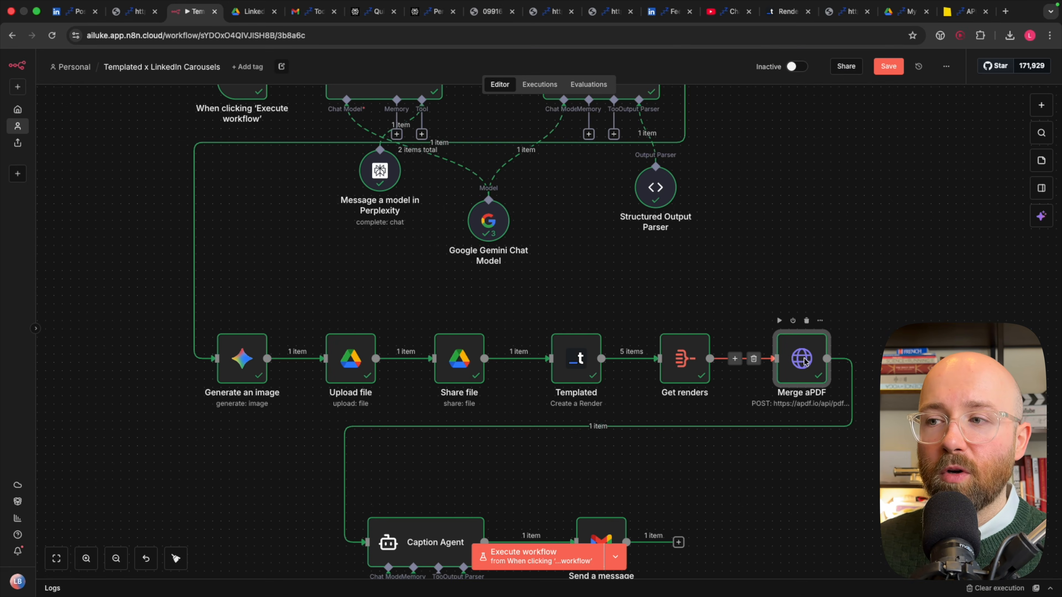
pyautogui.doubleClick(805, 363)
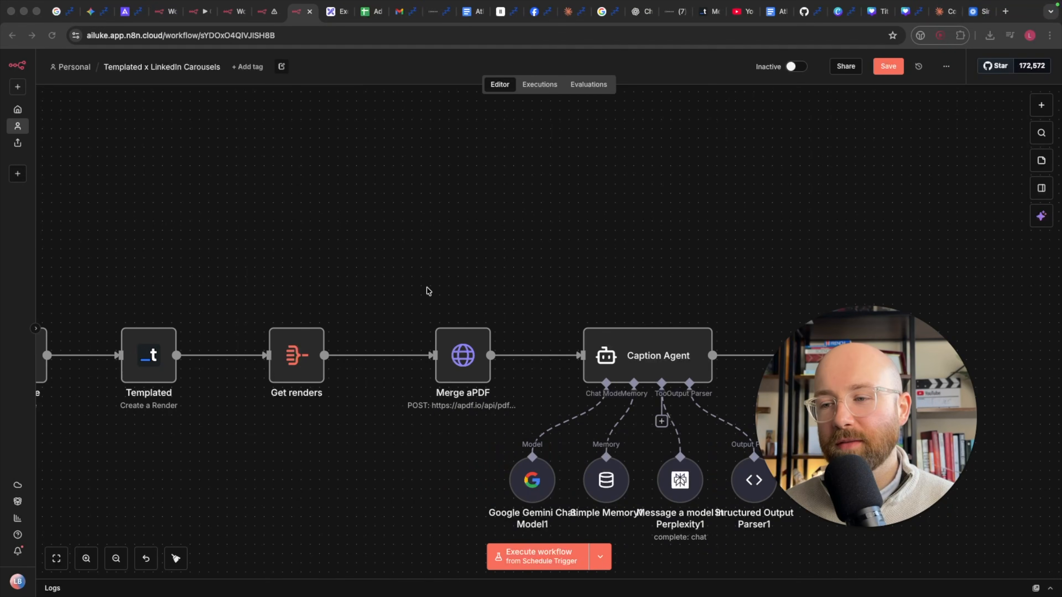
# - Search the node library for "templa" and add a Templated node with the Merge renders action to the workflow
pyautogui.moveTo(408, 292); pyautogui.dragTo(530, 428)
pyautogui.click(682, 193)
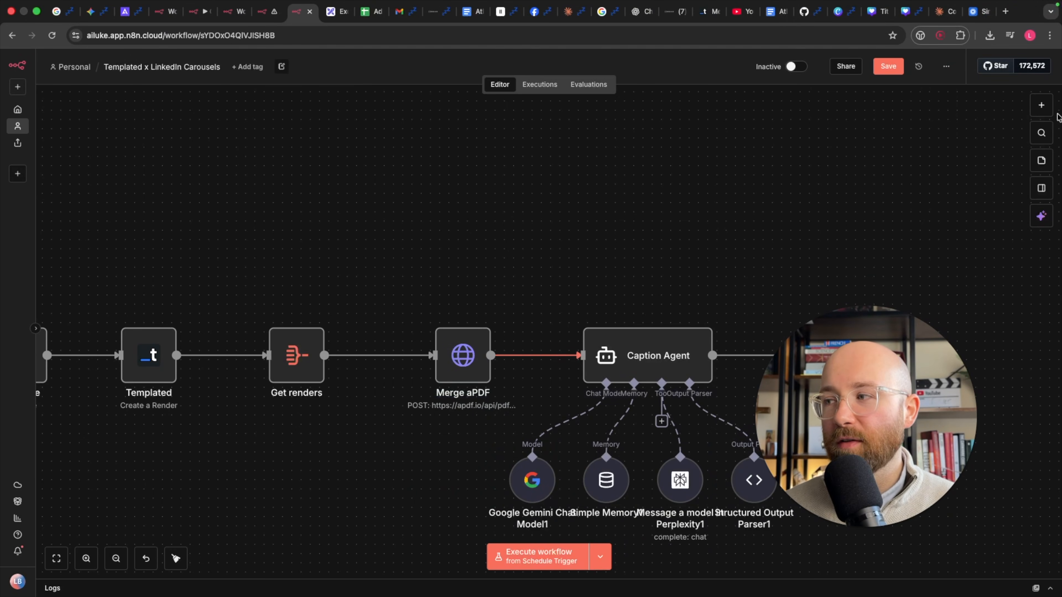
pyautogui.click(1040, 105)
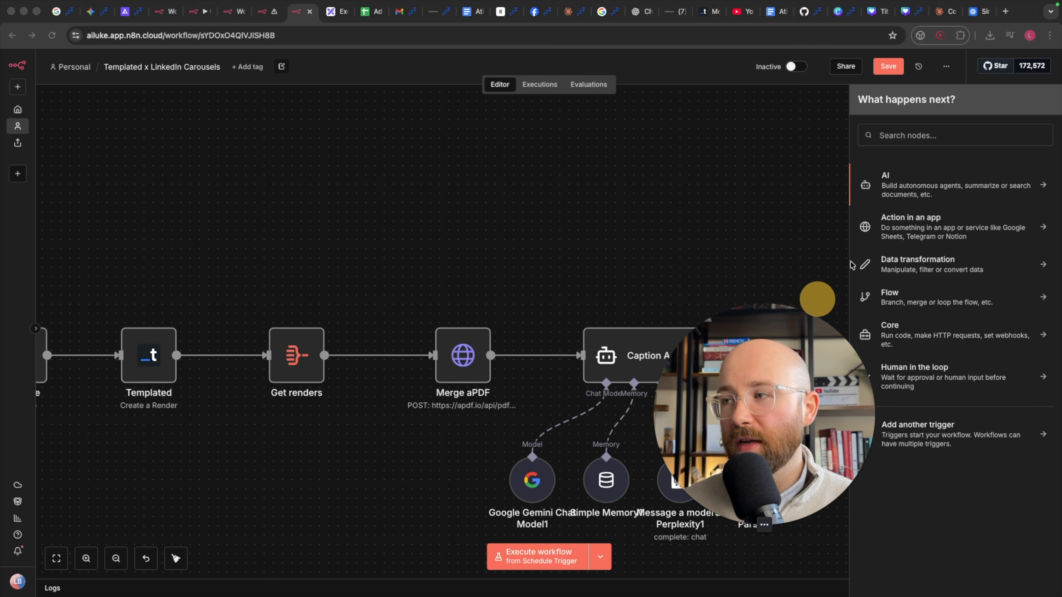
pyautogui.click(895, 135)
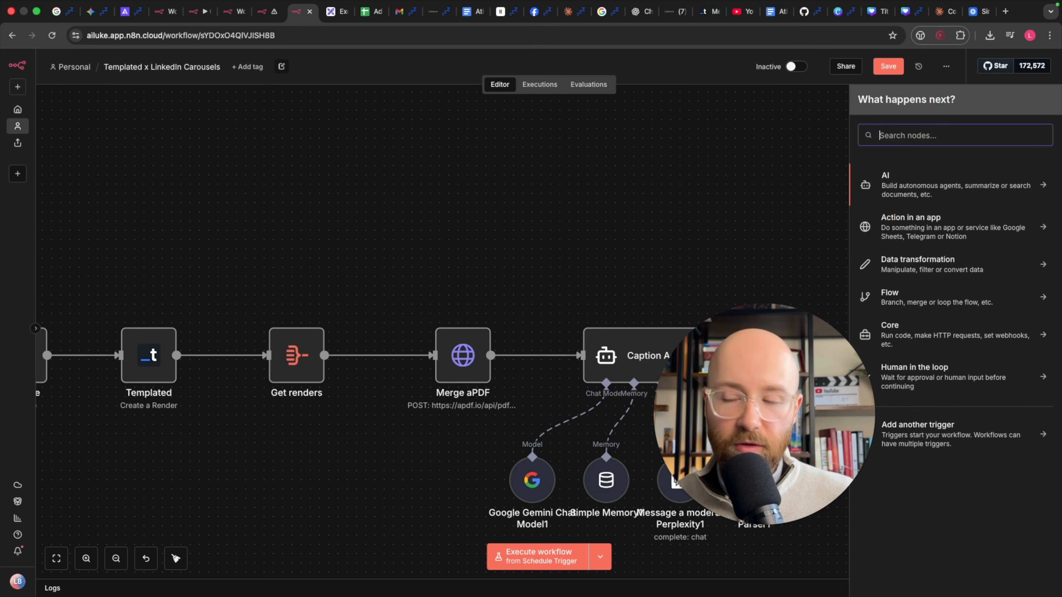
pyautogui.write('templa')
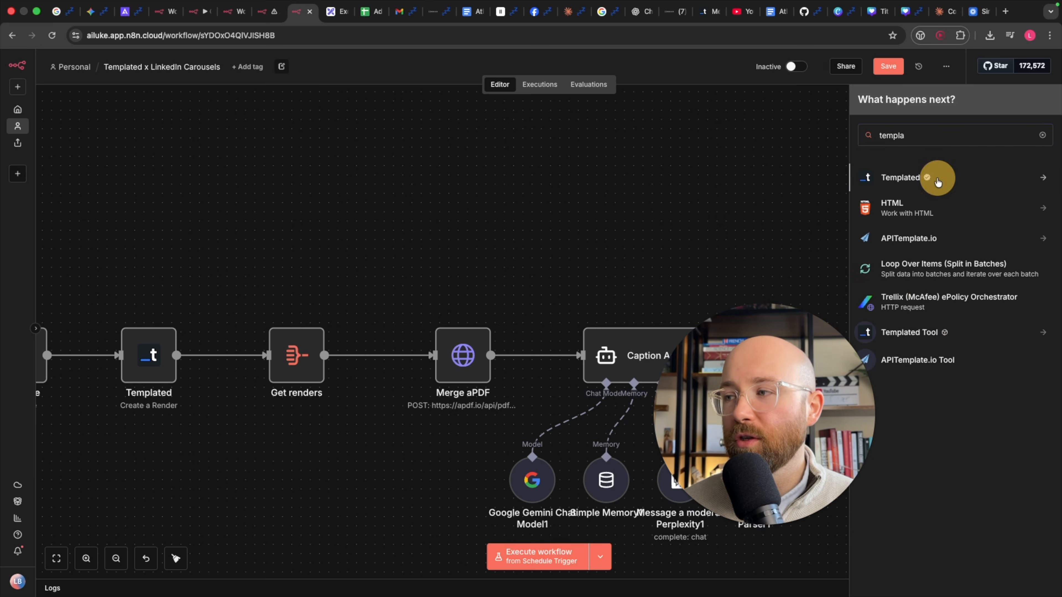
pyautogui.click(938, 181)
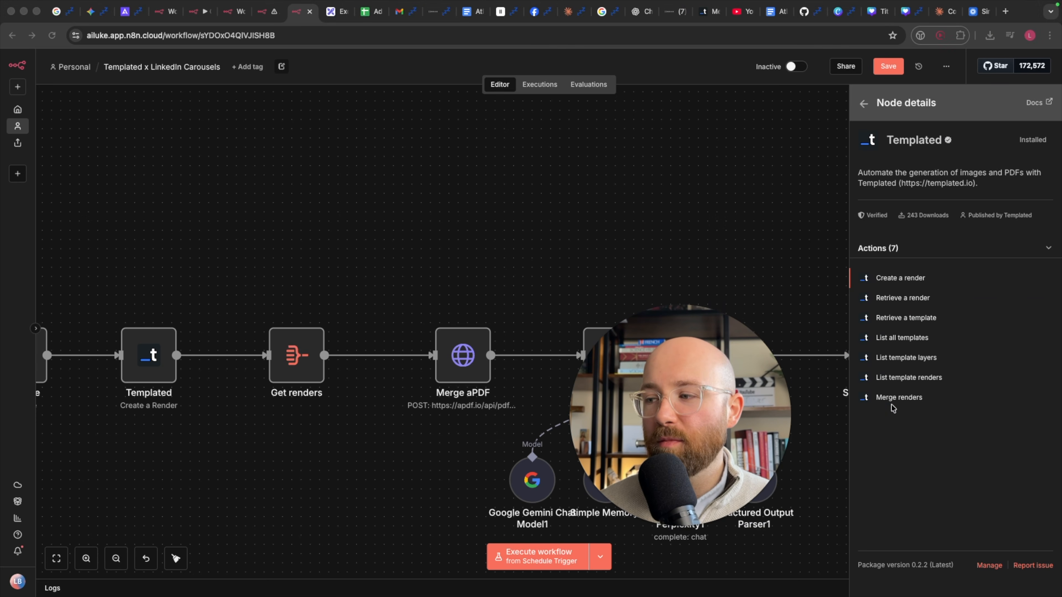
pyautogui.click(885, 399)
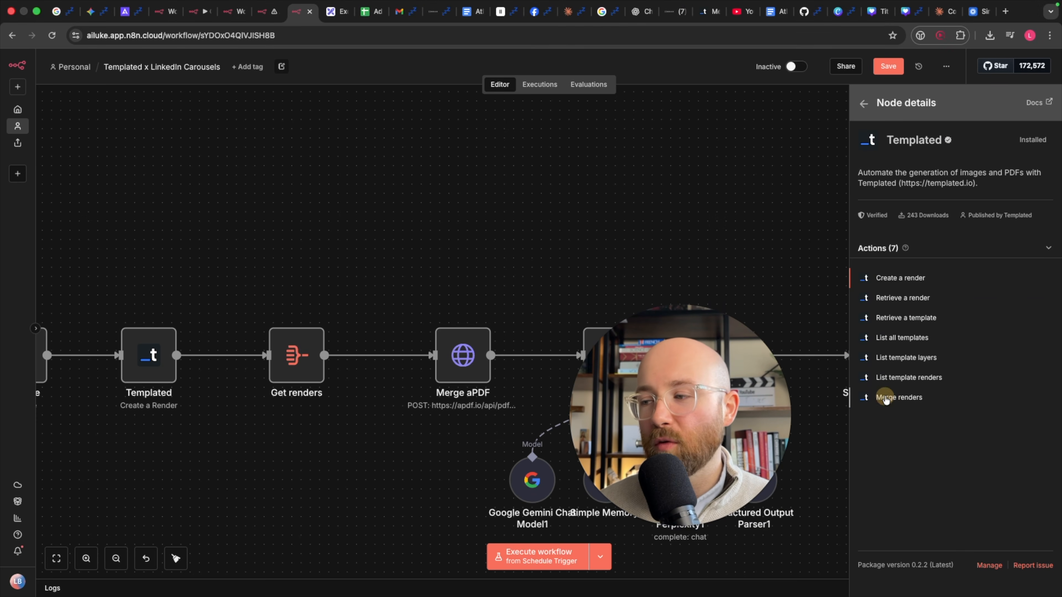
pyautogui.click(908, 397)
pyautogui.moveTo(688, 387); pyautogui.dragTo(836, 392)
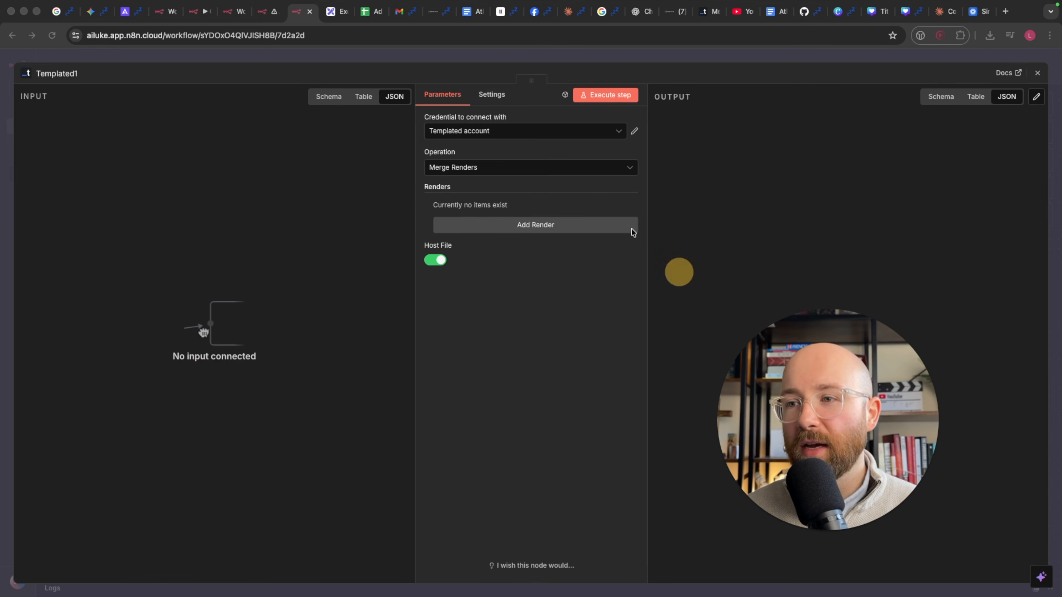
# - Add five Render ID entries to the Templated1 node's merge list and close the node
pyautogui.click(534, 228)
pyautogui.click(542, 226)
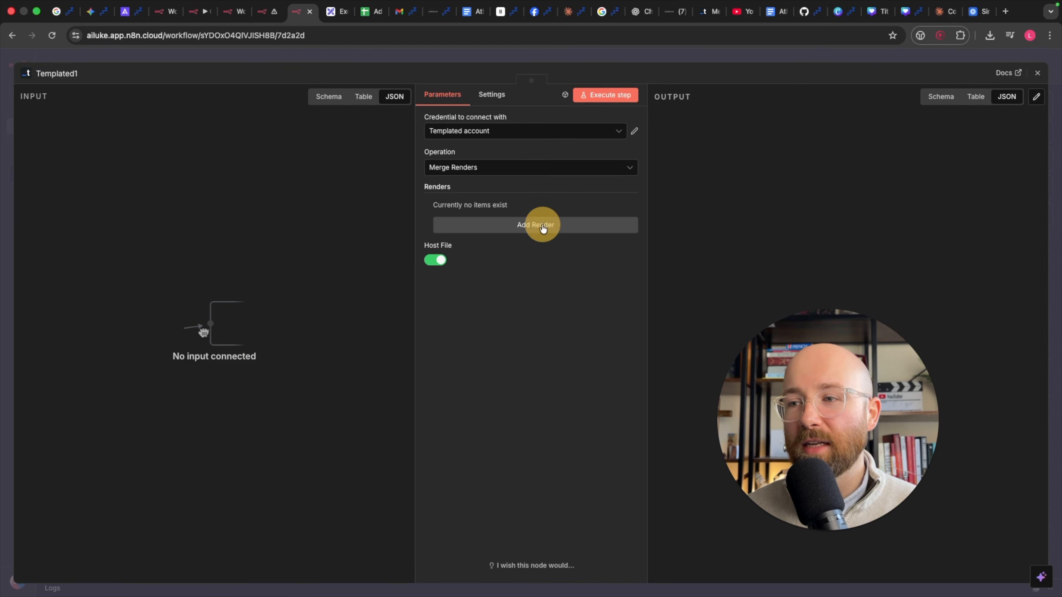
pyautogui.click(535, 262)
pyautogui.click(529, 319)
pyautogui.click(530, 376)
pyautogui.click(522, 436)
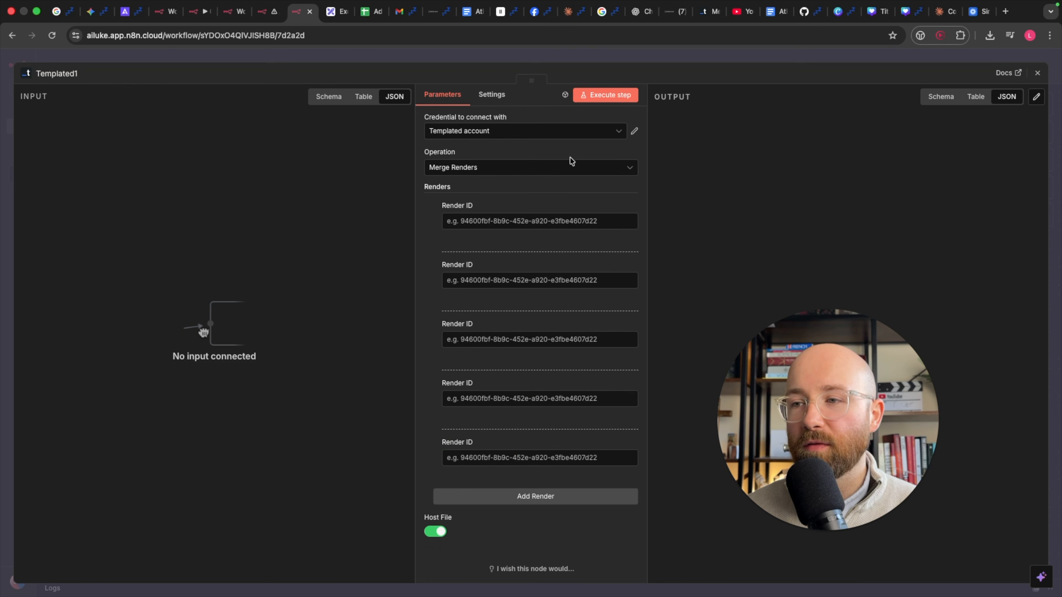
pyautogui.click(647, 52)
# - Replace the node between Get renders and Caption Agent with the Templated1 Merge Renders node, connecting it to both neighbours
pyautogui.moveTo(694, 226); pyautogui.dragTo(454, 259)
pyautogui.click(450, 345)
pyautogui.press('Delete')
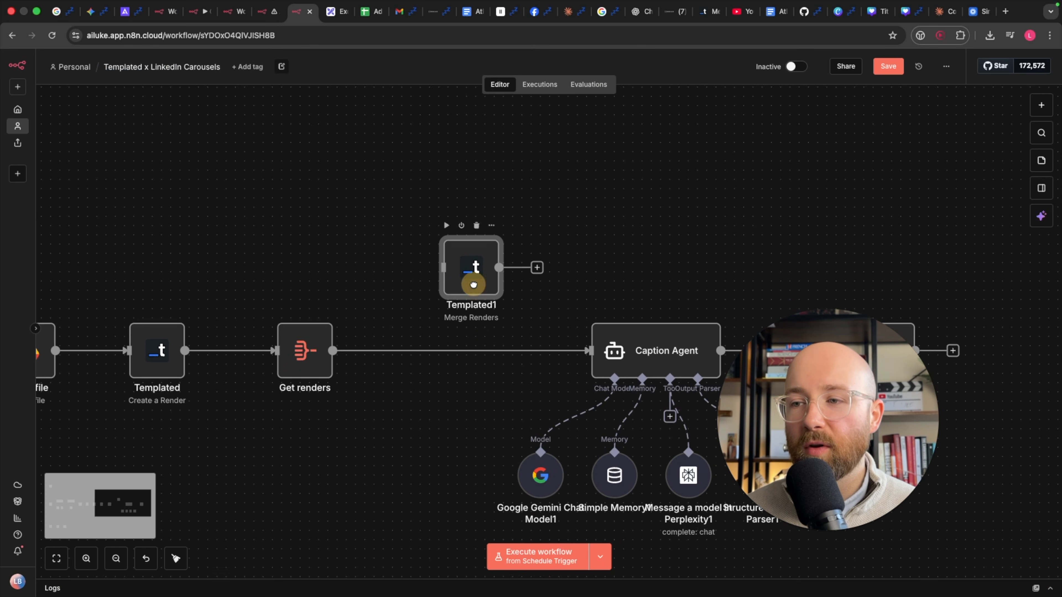
pyautogui.click(473, 354)
pyautogui.moveTo(332, 353); pyautogui.dragTo(469, 356)
pyautogui.moveTo(499, 357); pyautogui.dragTo(585, 359)
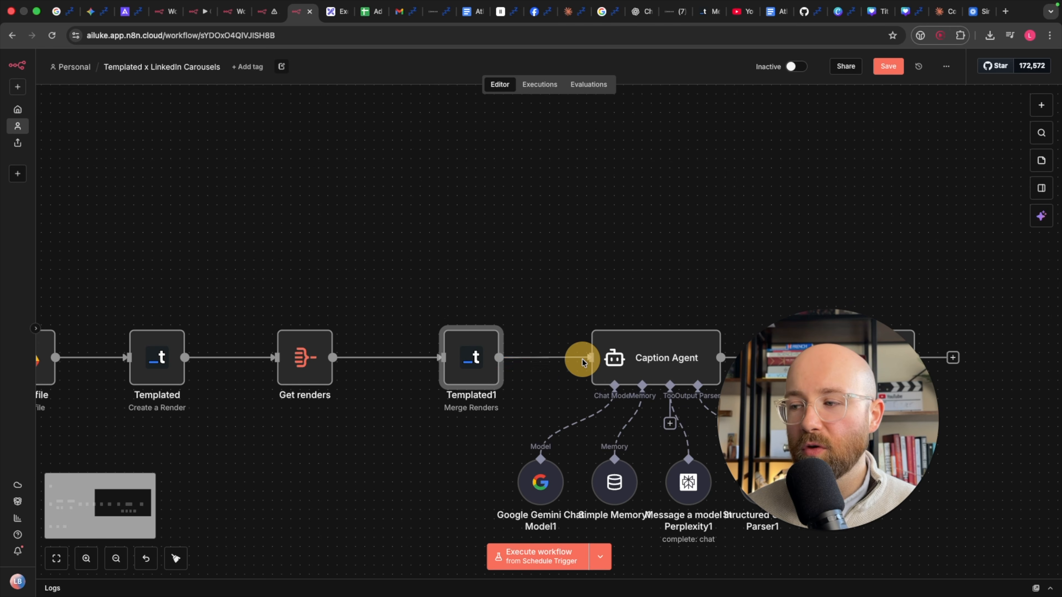
# - Open the Templated1 node to show its first empty Render ID field, and return to the canvas
pyautogui.doubleClick(487, 350)
pyautogui.click(488, 218)
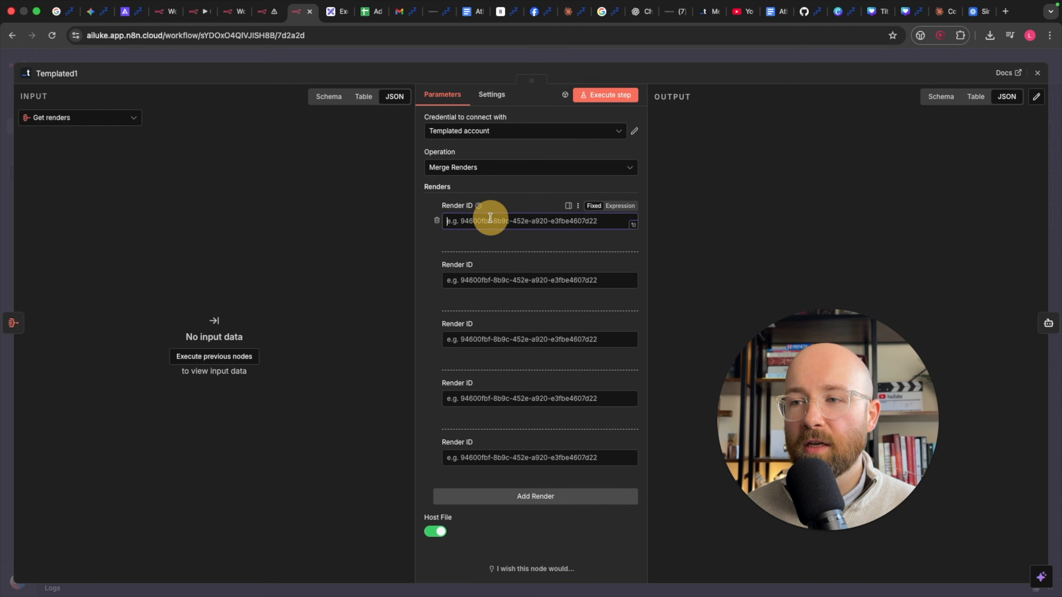
pyautogui.click(376, 56)
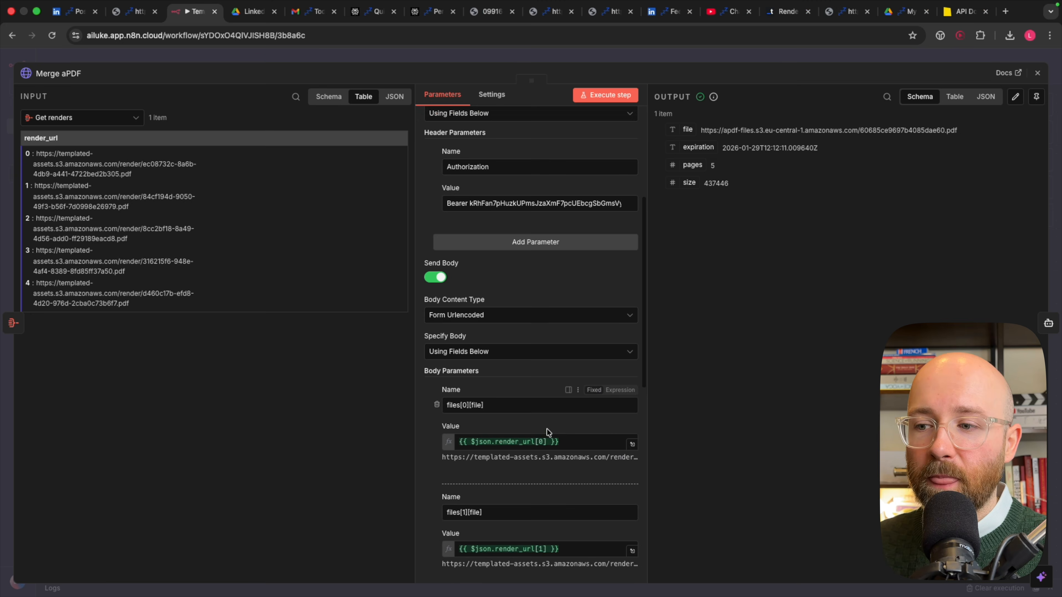
# - Examine how the Merge aPDF body parameters pair files[0][file] and its successors with the indexed render_url values from Get renders
pyautogui.scroll(-3, 547, 429)
pyautogui.tripleClick(477, 271)
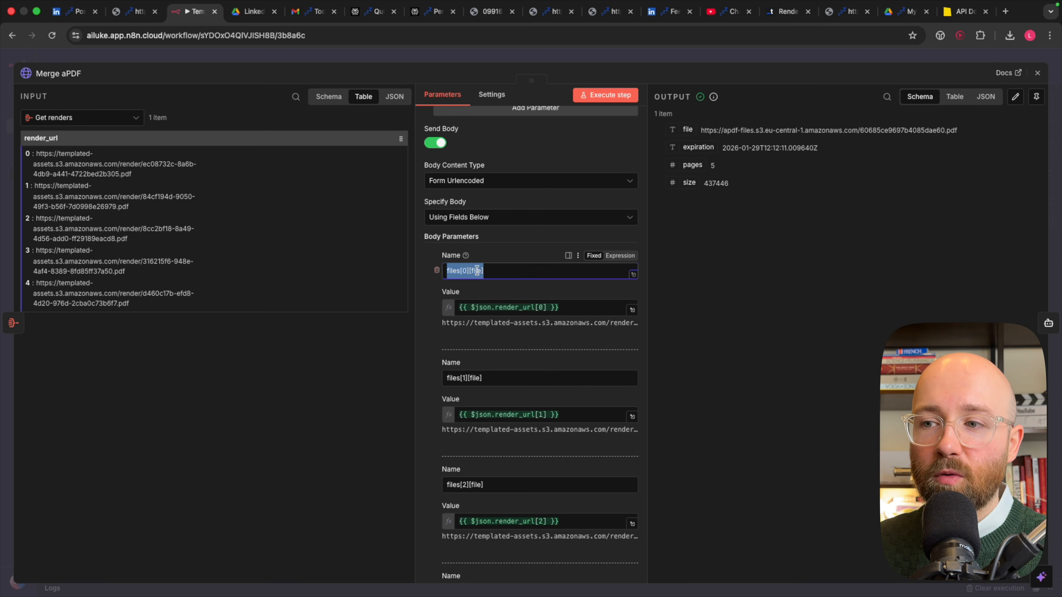
pyautogui.click(526, 303)
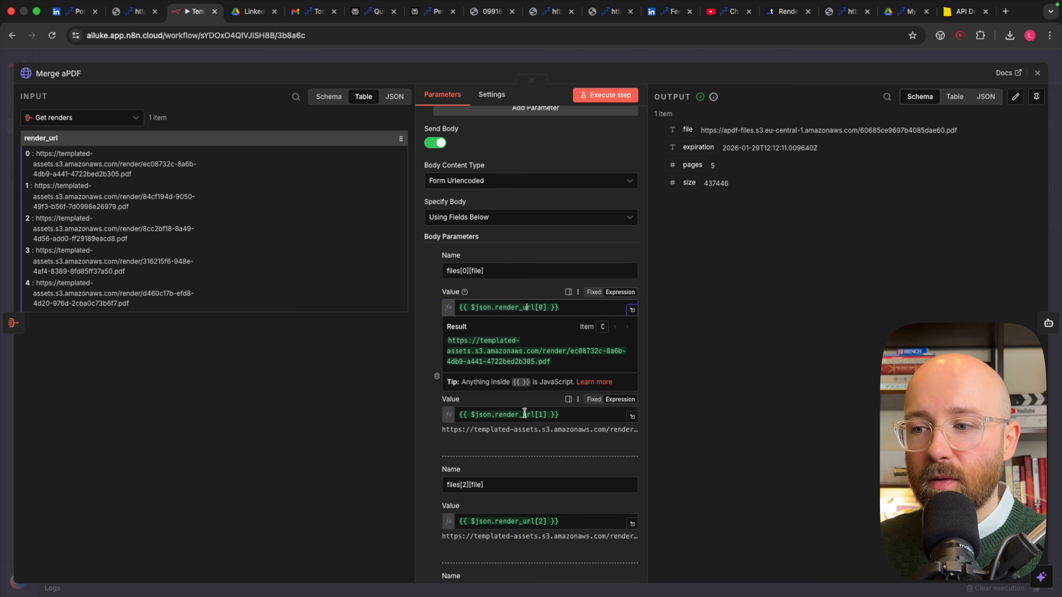
pyautogui.click(515, 414)
pyautogui.scroll(-2, 538, 426)
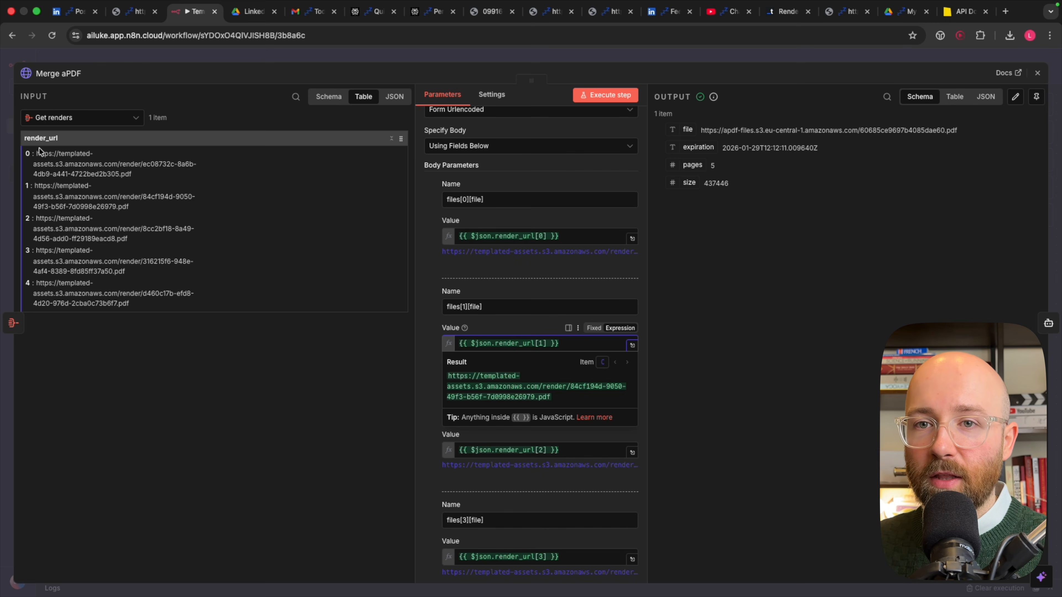
pyautogui.click(30, 154)
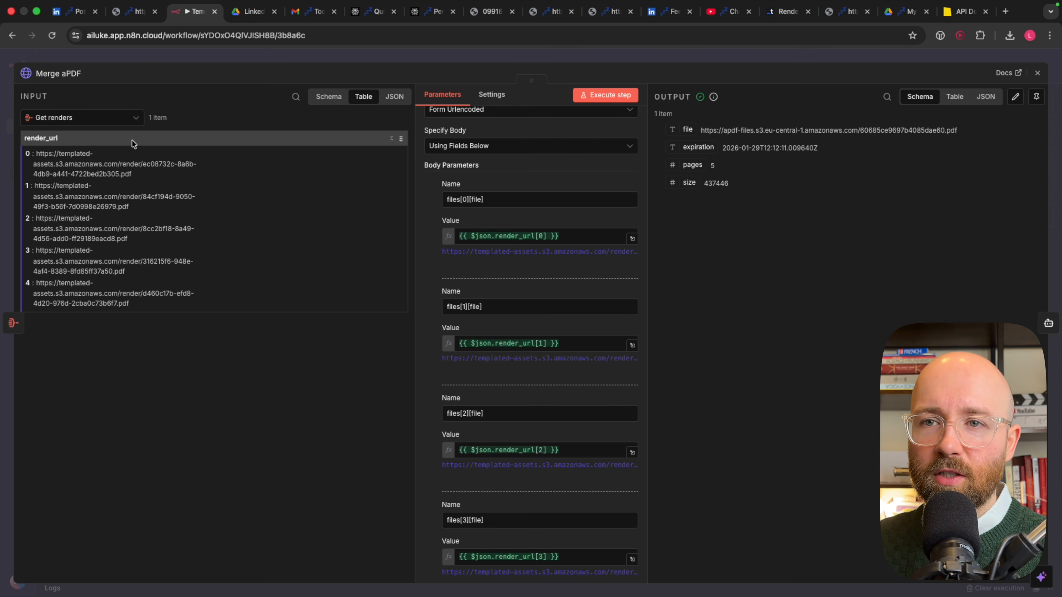
pyautogui.click(448, 60)
# - Reopen the Merge aPDF node and highlight the merged PDF's file URL in its output
pyautogui.scroll(-5, 853, 326)
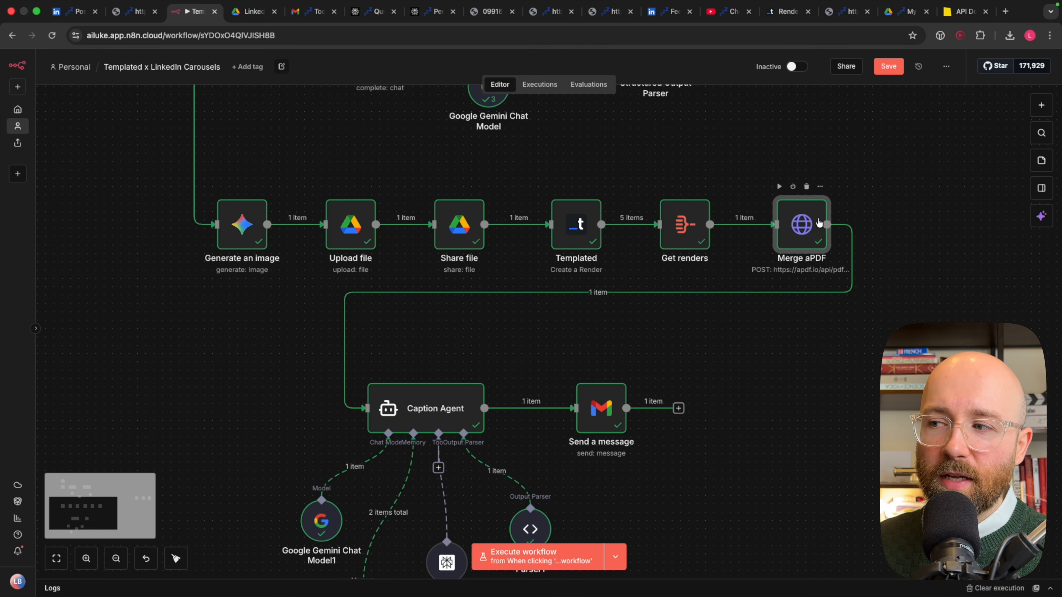
pyautogui.doubleClick(805, 222)
pyautogui.moveTo(704, 130); pyautogui.dragTo(972, 131)
pyautogui.click(818, 62)
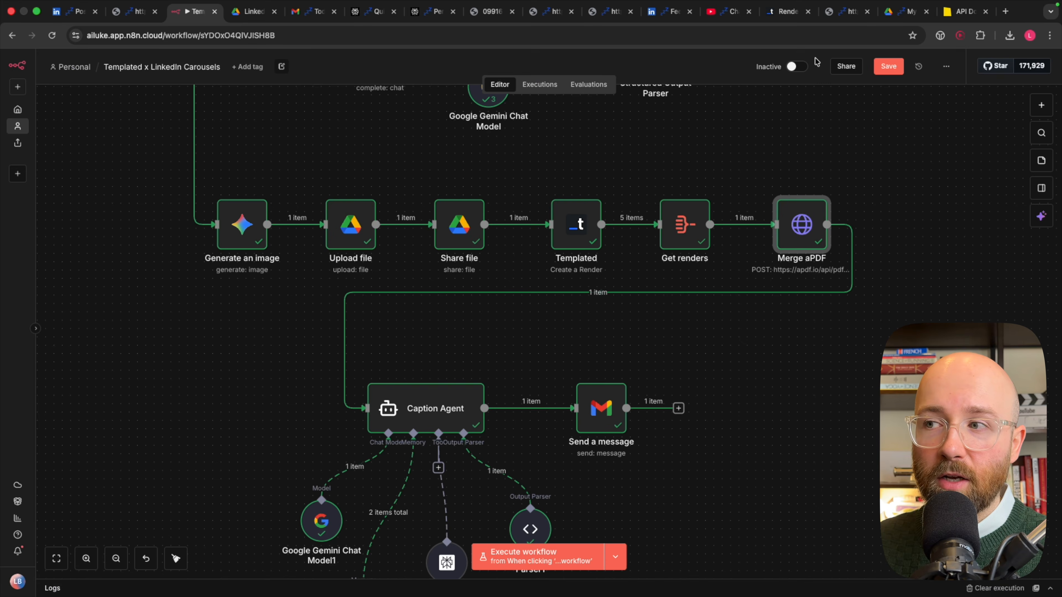
# - Open the Caption Agent node and read its user prompt, from the Carousel Agent output reference through the LinkedIn style rules
pyautogui.scroll(-5, 774, 251)
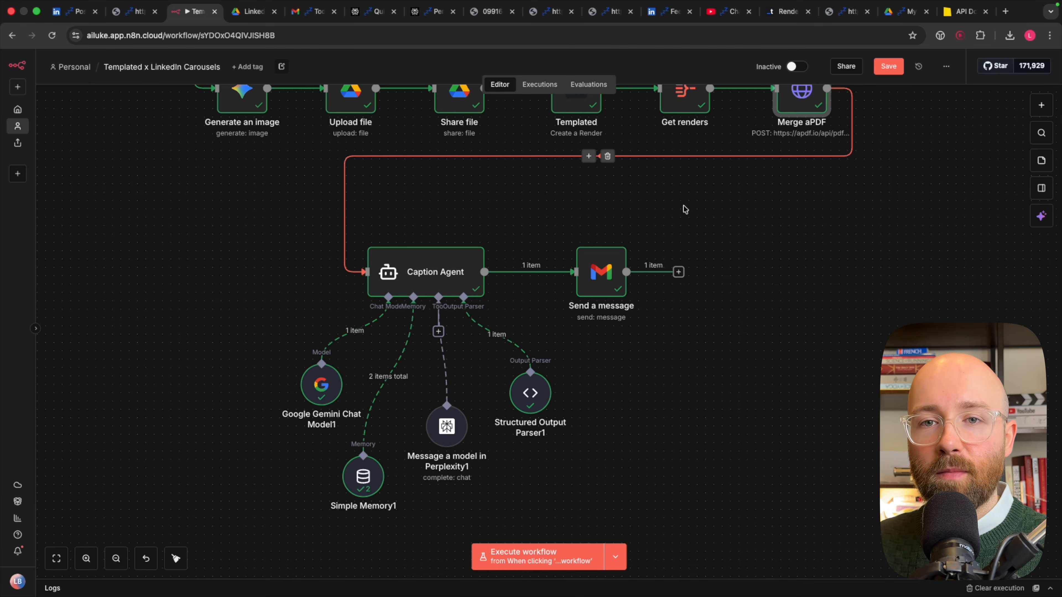
pyautogui.doubleClick(434, 265)
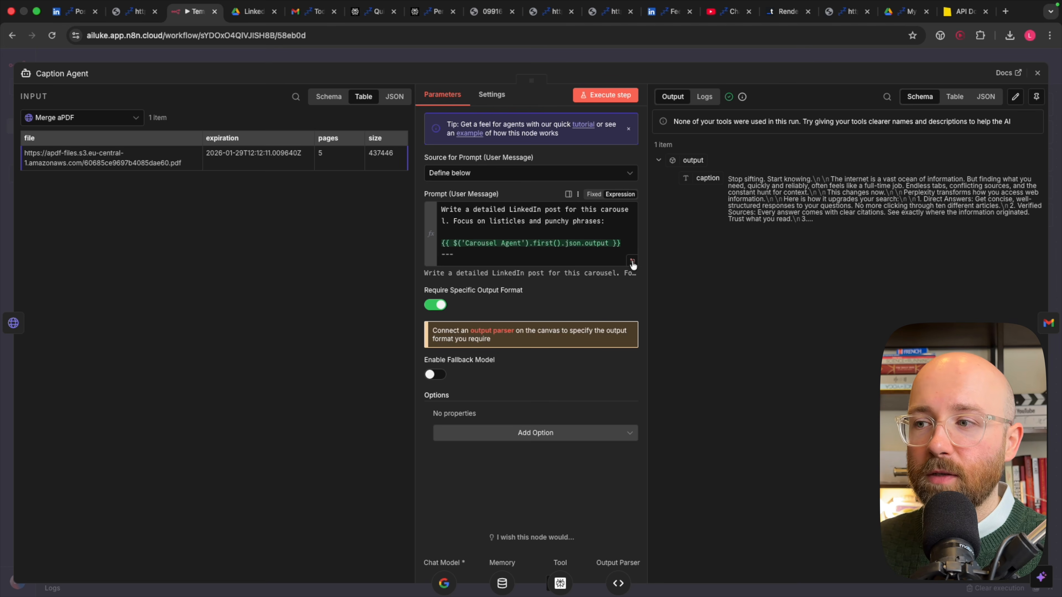
pyautogui.moveTo(444, 210); pyautogui.dragTo(607, 223)
pyautogui.click(607, 223)
pyautogui.scroll(-5, 549, 245)
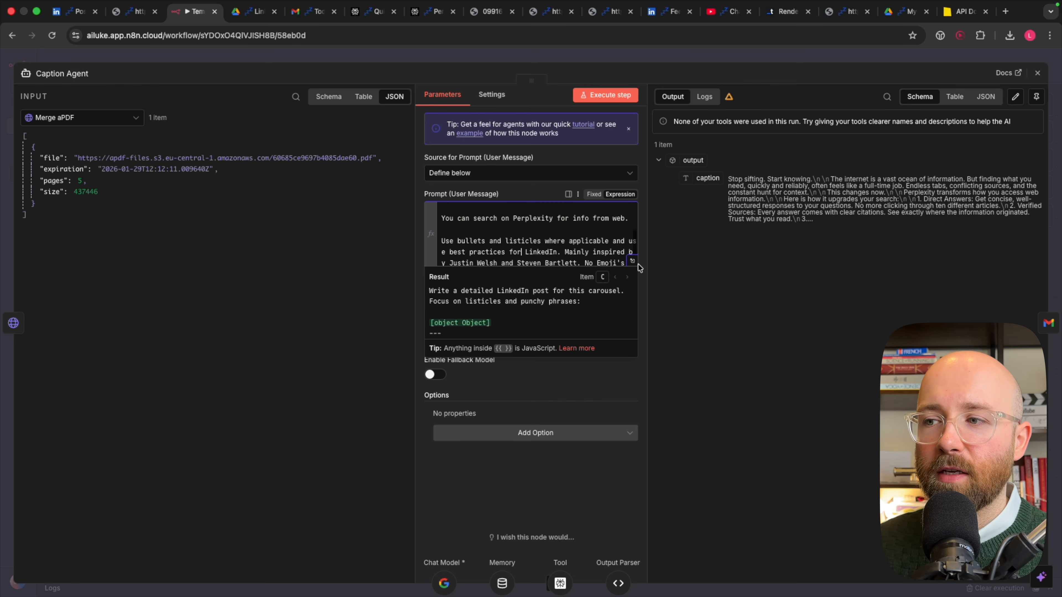
pyautogui.scroll(-2, 563, 217)
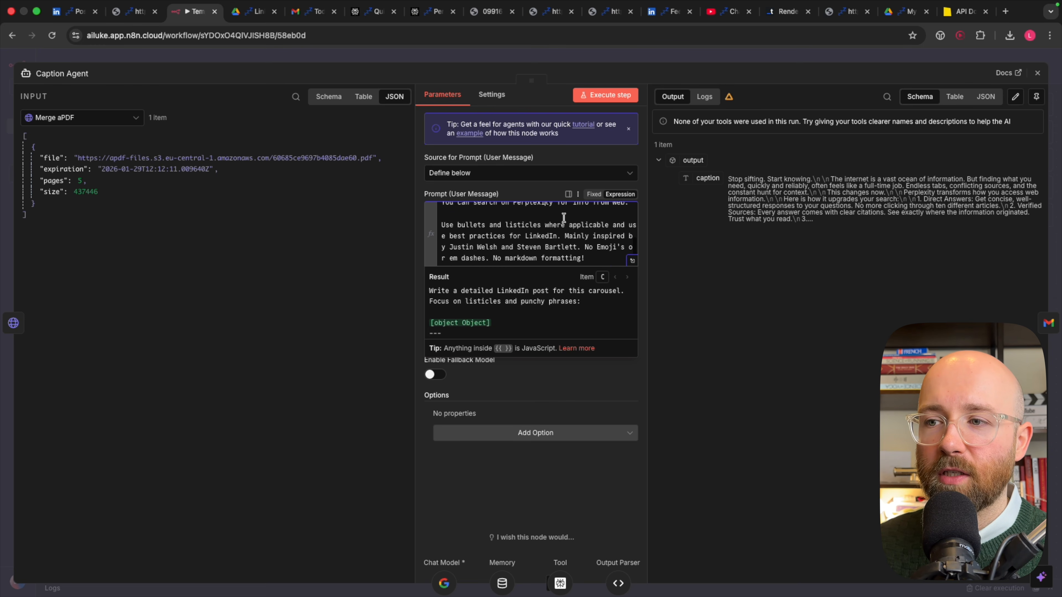
pyautogui.moveTo(450, 224); pyautogui.dragTo(578, 246)
pyautogui.click(599, 254)
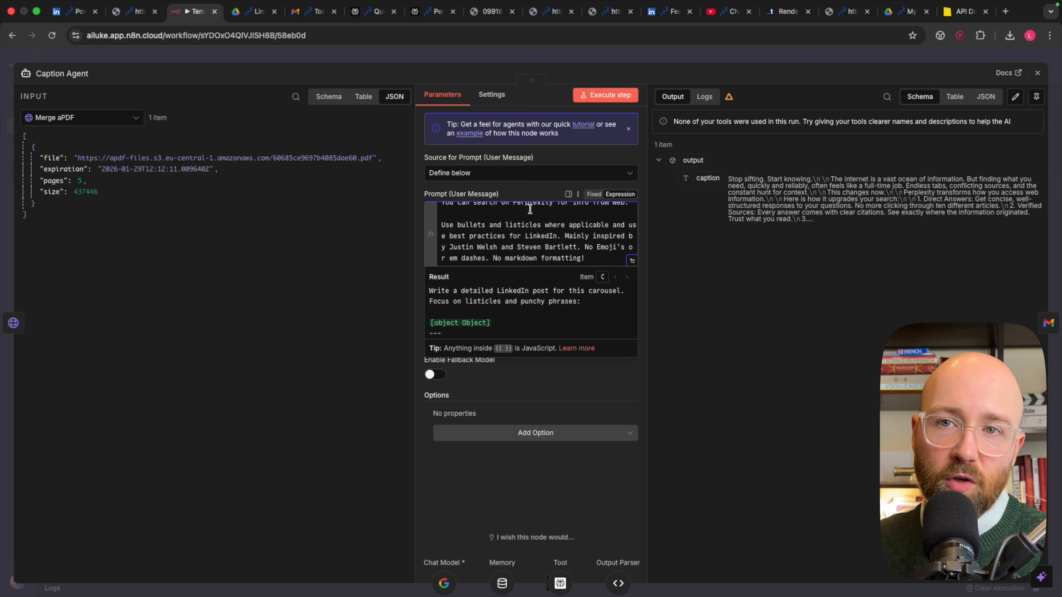
# - Switch to the LinkedIn post about adult friendships, copy its caption text, and return to the n8n canvas
pyautogui.click(74, 11)
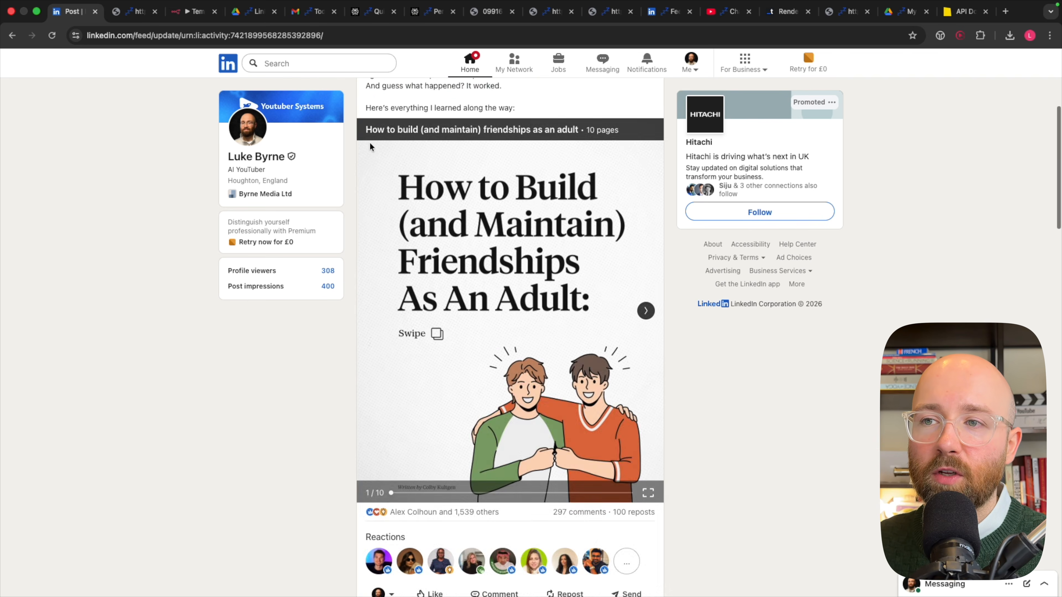
pyautogui.moveTo(363, 136); pyautogui.dragTo(530, 358)
pyautogui.rightClick(427, 269)
pyautogui.click(444, 294)
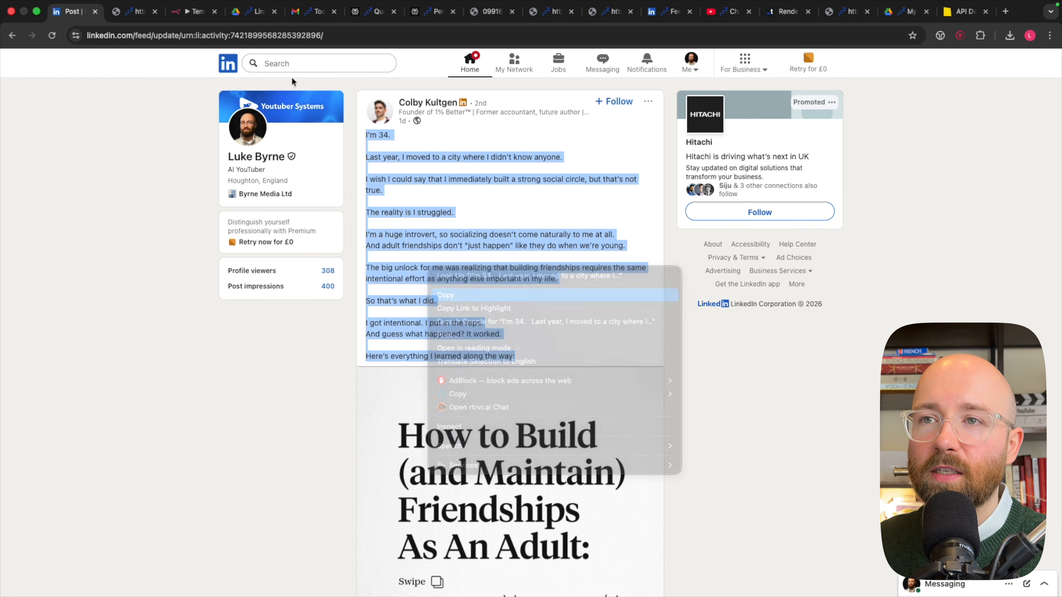
pyautogui.click(196, 13)
pyautogui.press('Escape')
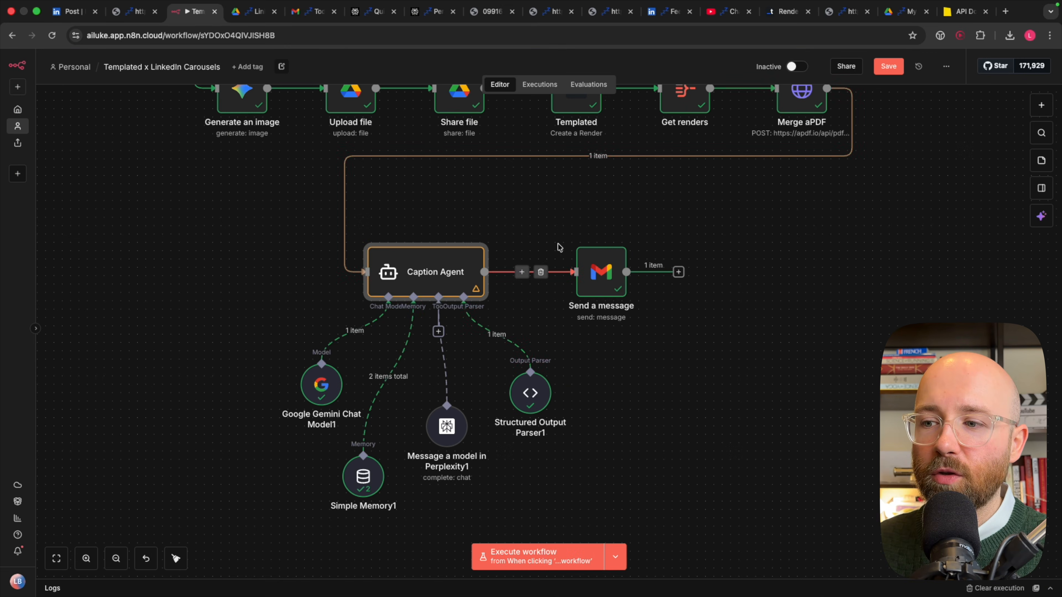
# - Open the Send a message Gmail node and select Gmail account 2 as its credential
pyautogui.doubleClick(599, 287)
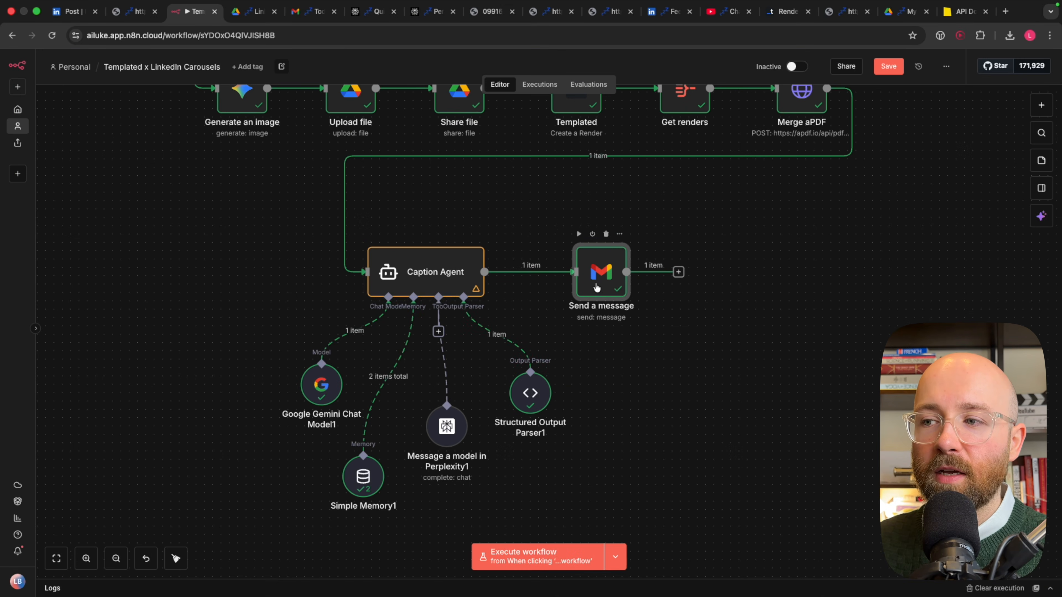
pyautogui.click(455, 132)
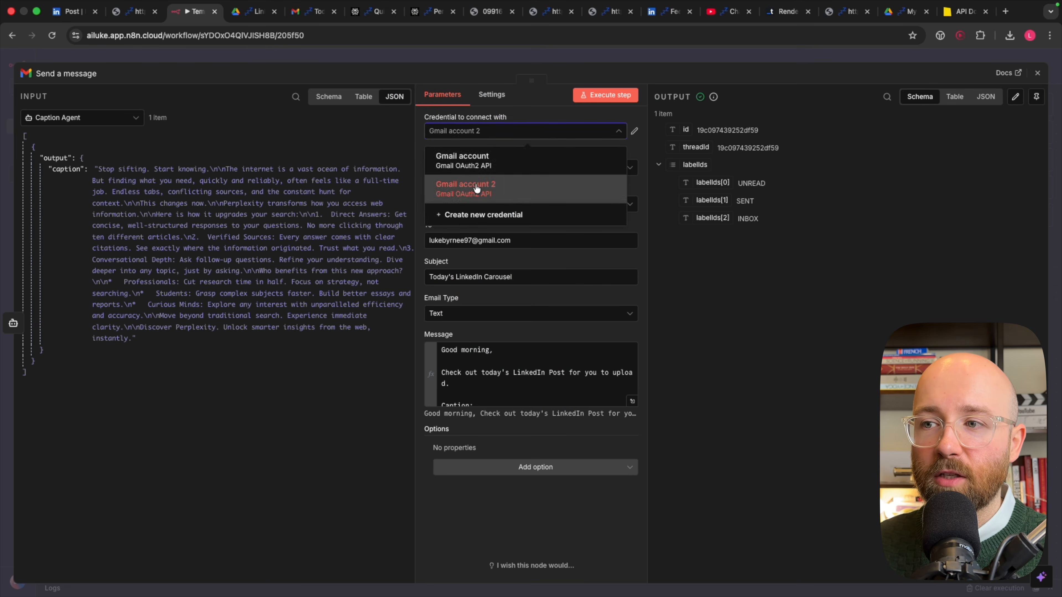
pyautogui.click(465, 178)
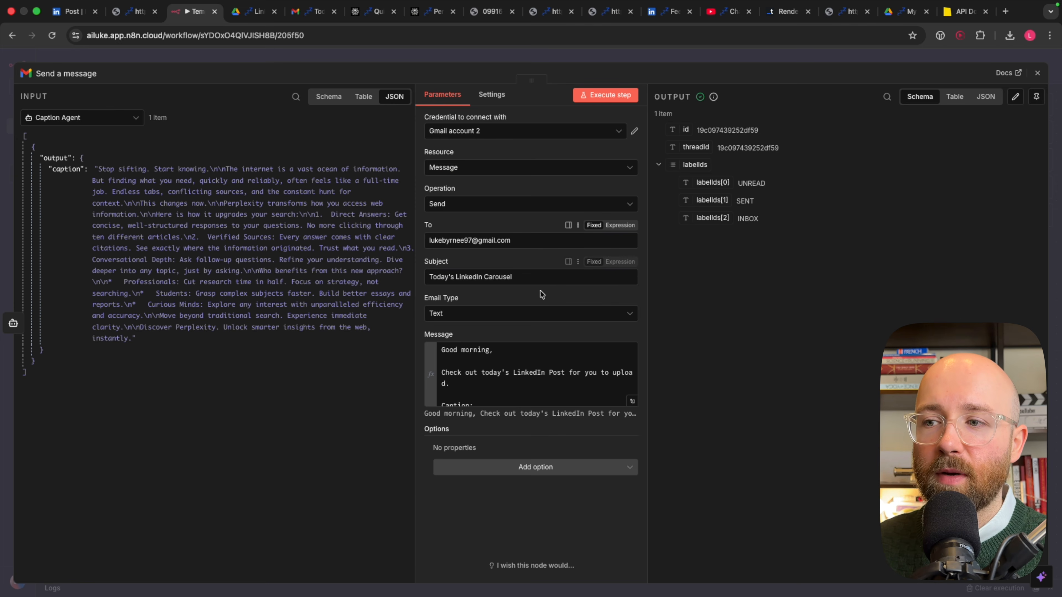
# - Expand the email message expression and review its caption, Merge aPDF file link and sign-off
pyautogui.click(596, 366)
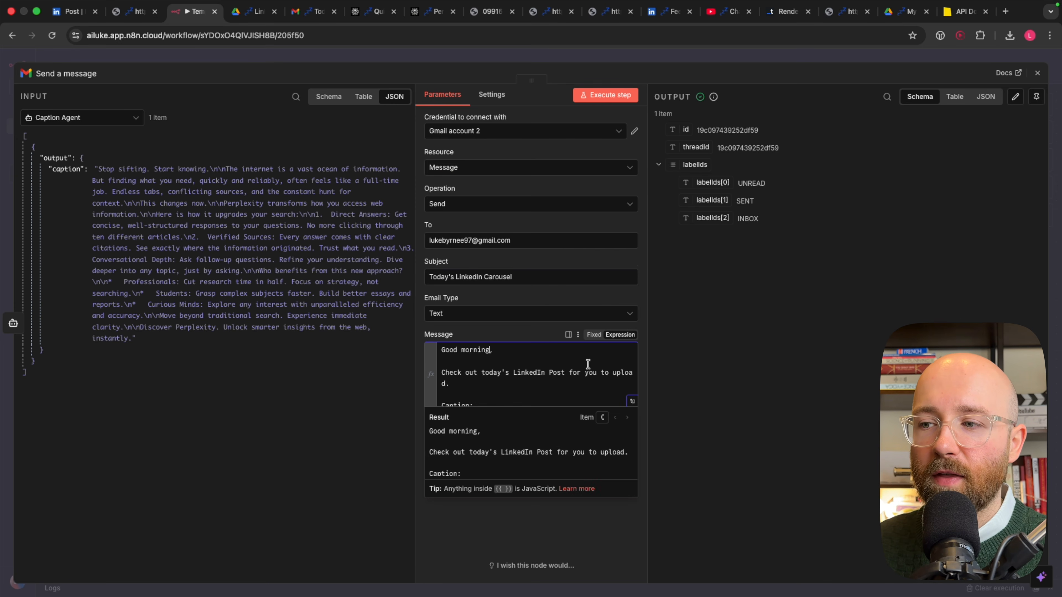
pyautogui.click(633, 402)
pyautogui.moveTo(244, 122); pyautogui.dragTo(393, 203)
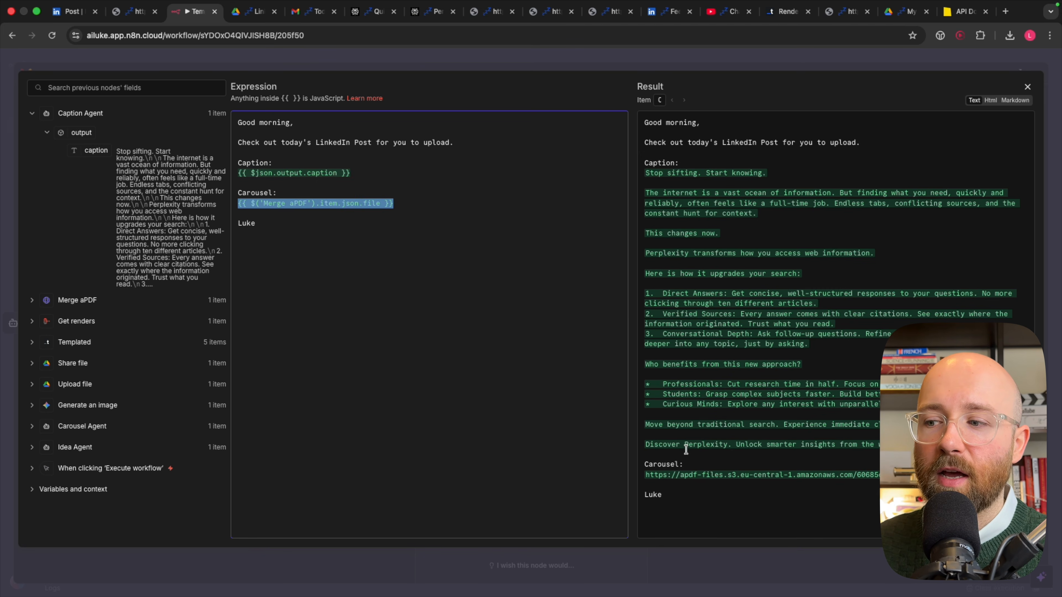
pyautogui.moveTo(234, 223); pyautogui.dragTo(299, 219)
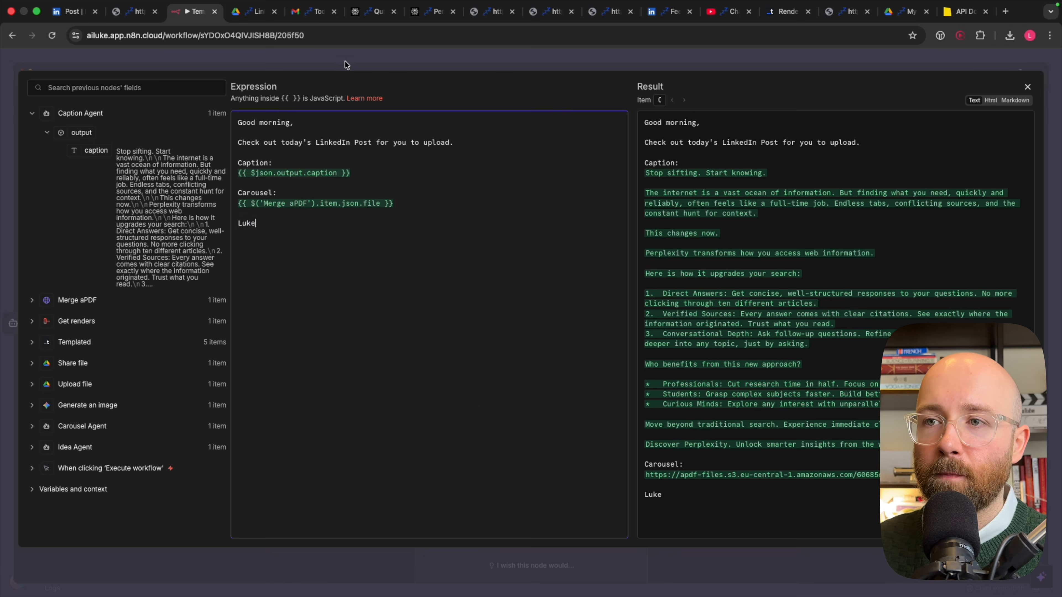
pyautogui.click(346, 59)
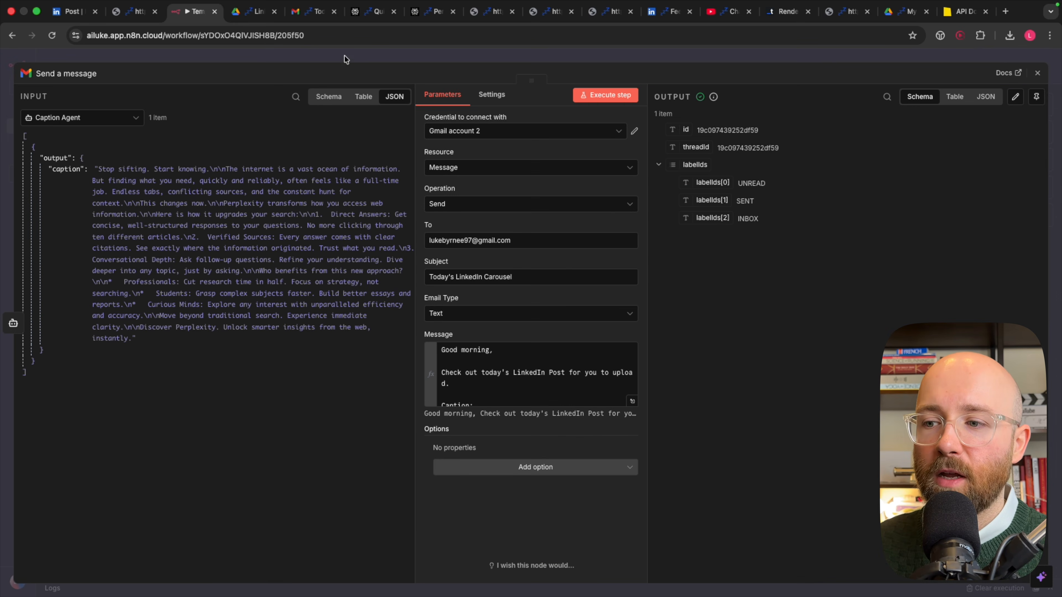
# - Compare the Text and HTML email type options with the caption input and message, and close the Send a message node
pyautogui.click(449, 313)
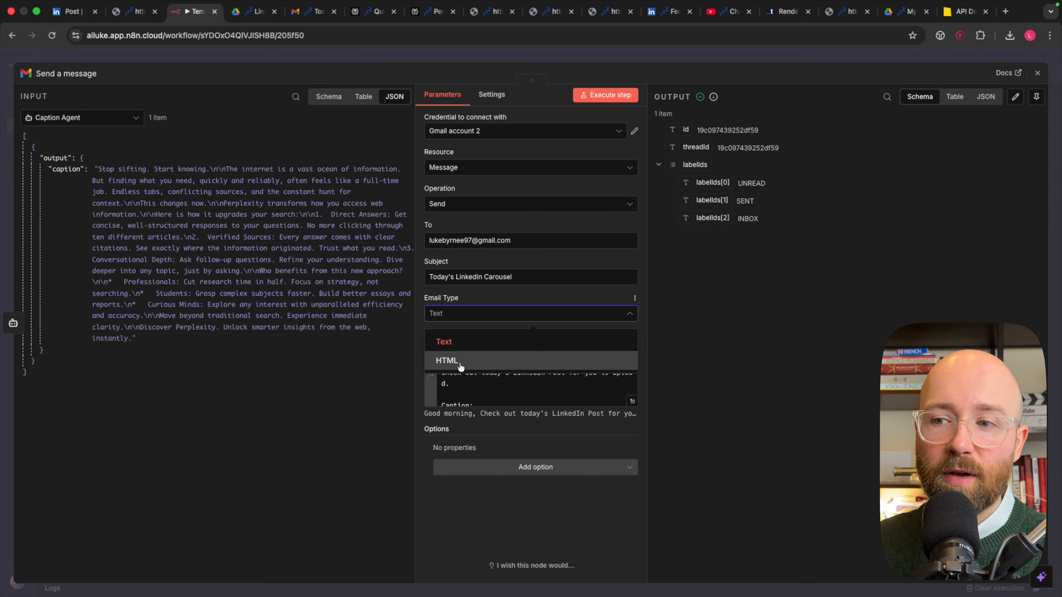
pyautogui.click(231, 206)
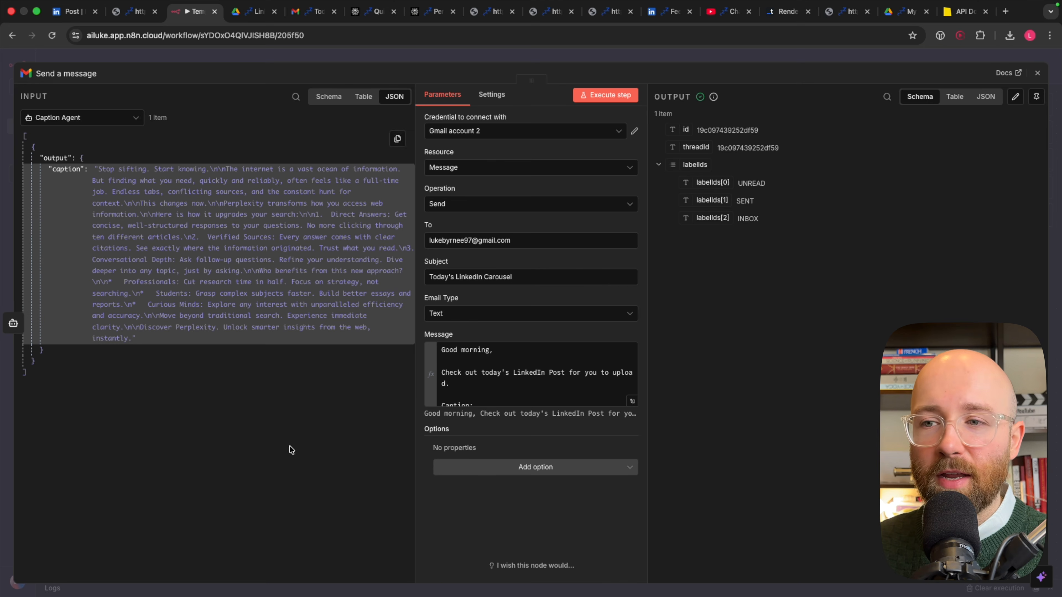
pyautogui.click(496, 384)
pyautogui.click(460, 310)
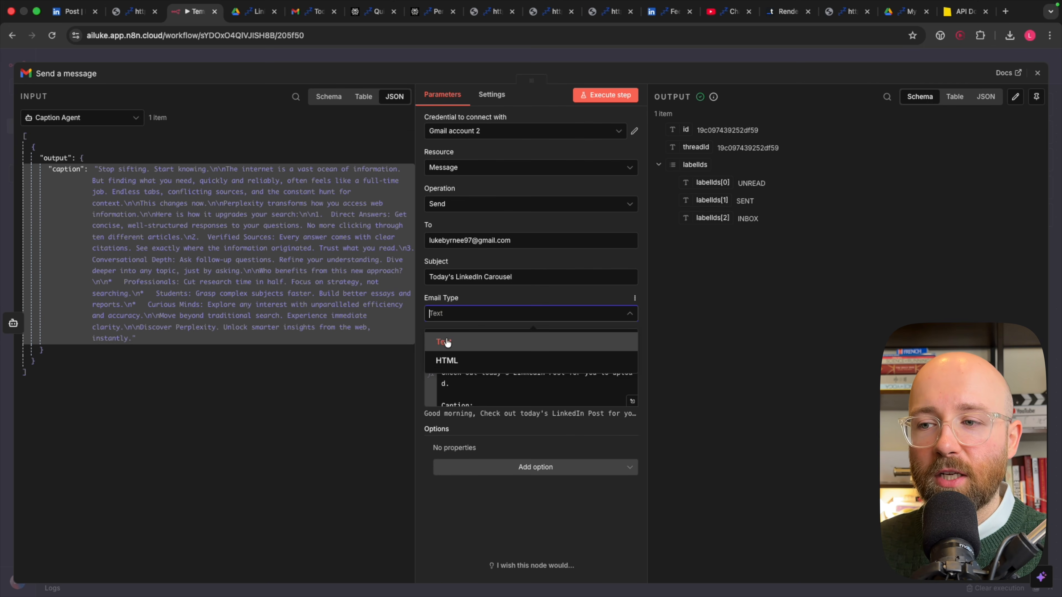
pyautogui.click(485, 387)
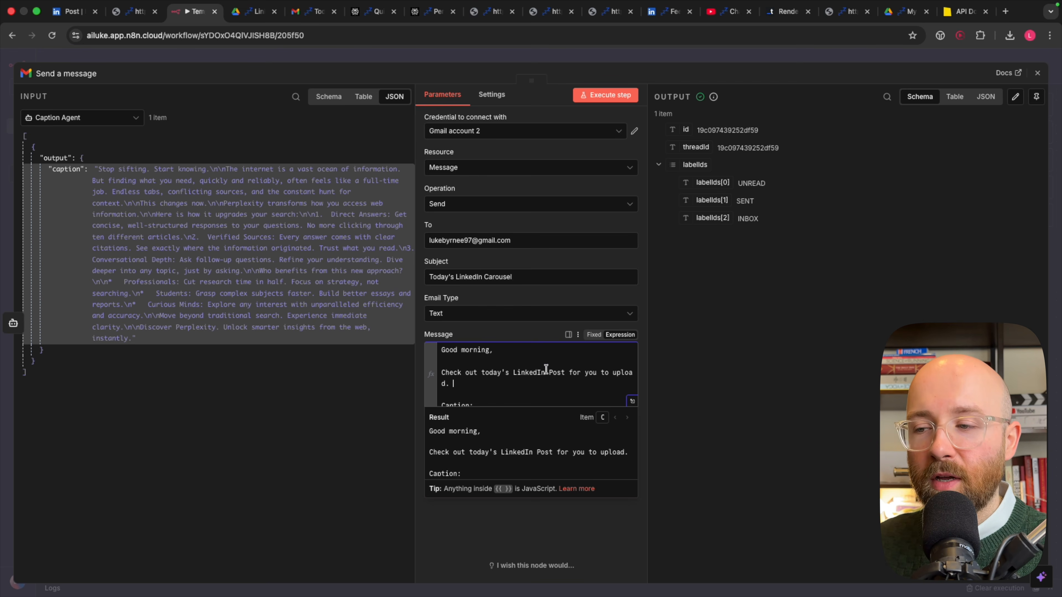
pyautogui.click(771, 271)
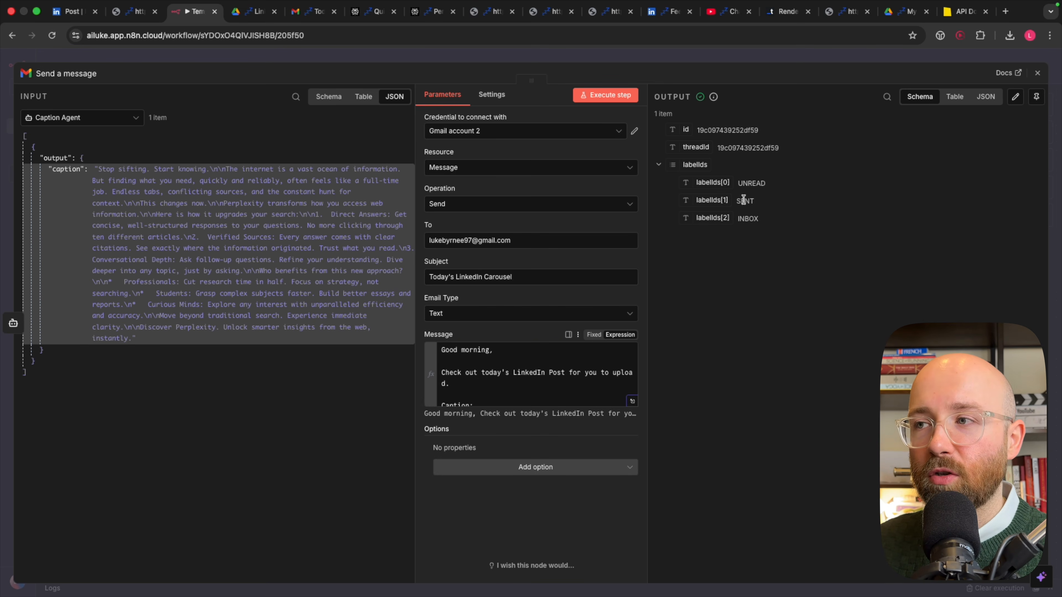
pyautogui.click(650, 59)
# - Switch to Gmail, read the LinkedIn carousel email's caption and open its linked carousel PDF
pyautogui.click(311, 11)
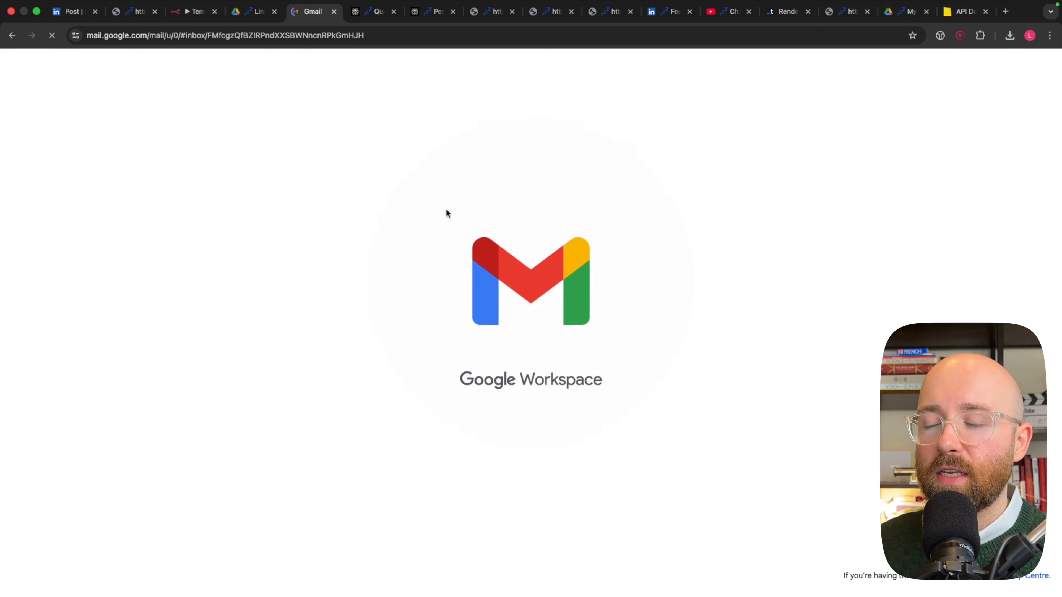
pyautogui.scroll(-3, 389, 314)
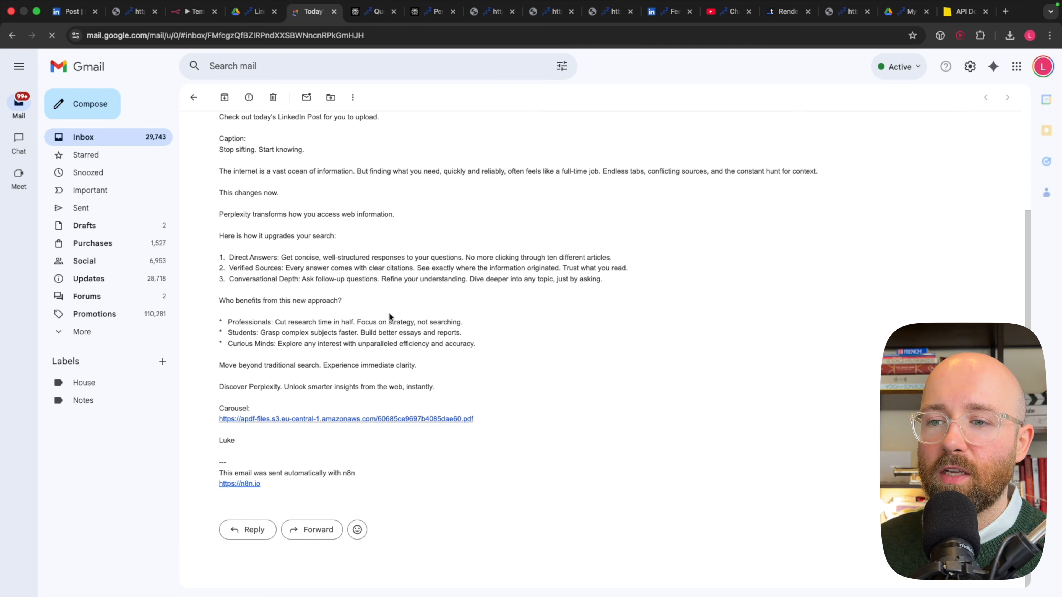
pyautogui.click(369, 419)
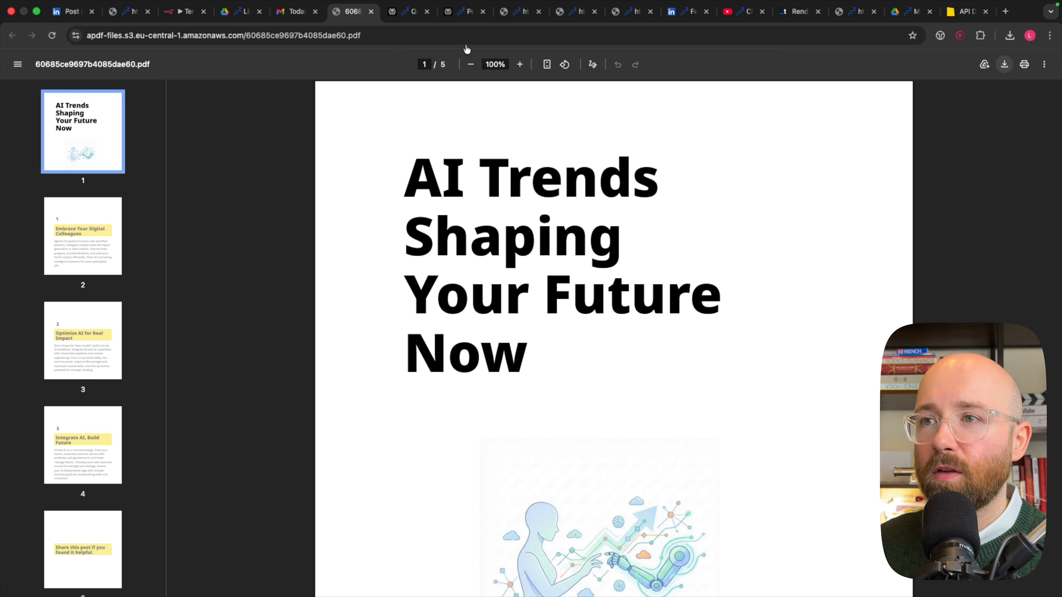
# - Switch to LinkedIn, start a new post and attach 60685ce9697b4085dae60.pdf from the Downloads folder as a document
pyautogui.press('super+bracketleft')
pyautogui.click(475, 111)
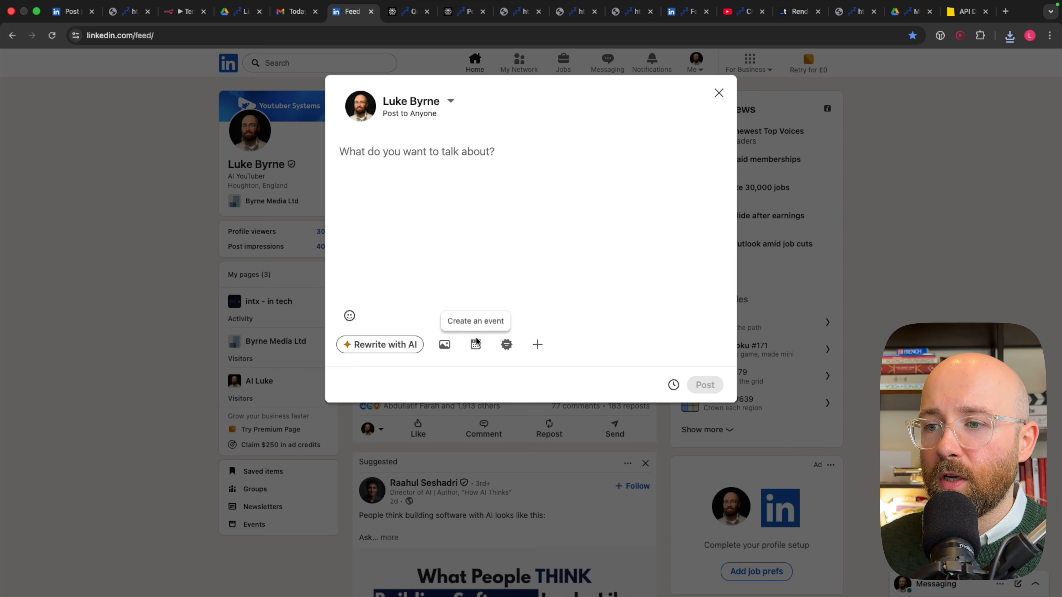
pyautogui.click(537, 344)
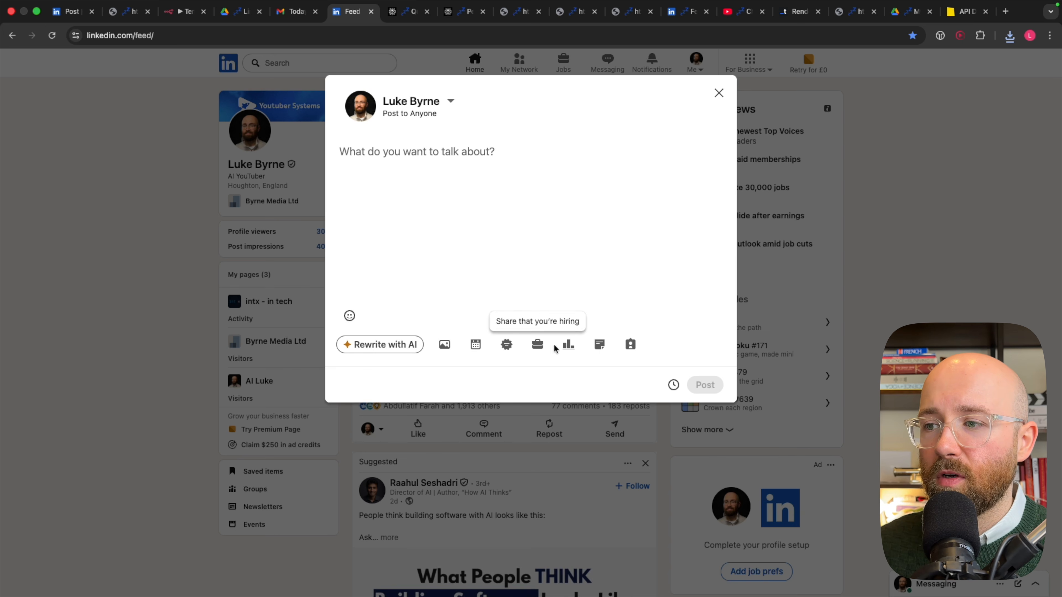
pyautogui.click(600, 344)
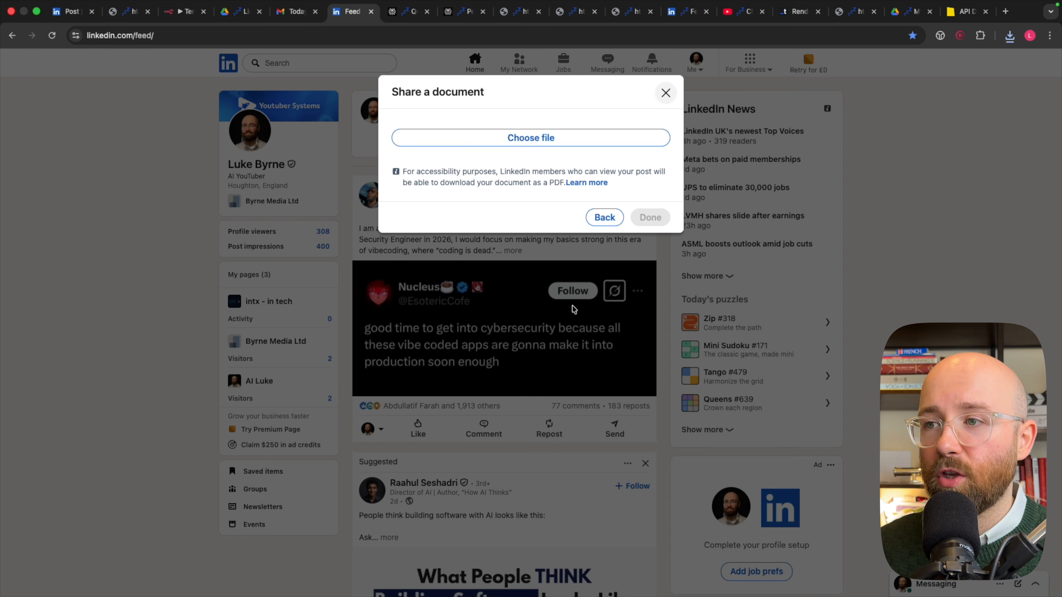
pyautogui.click(546, 138)
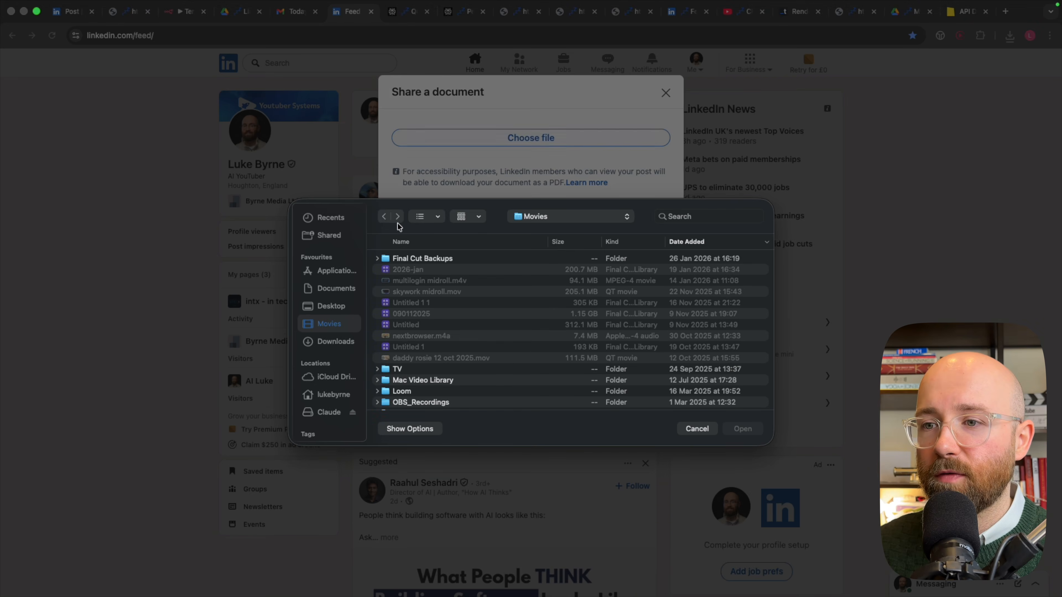
pyautogui.click(336, 341)
pyautogui.doubleClick(421, 261)
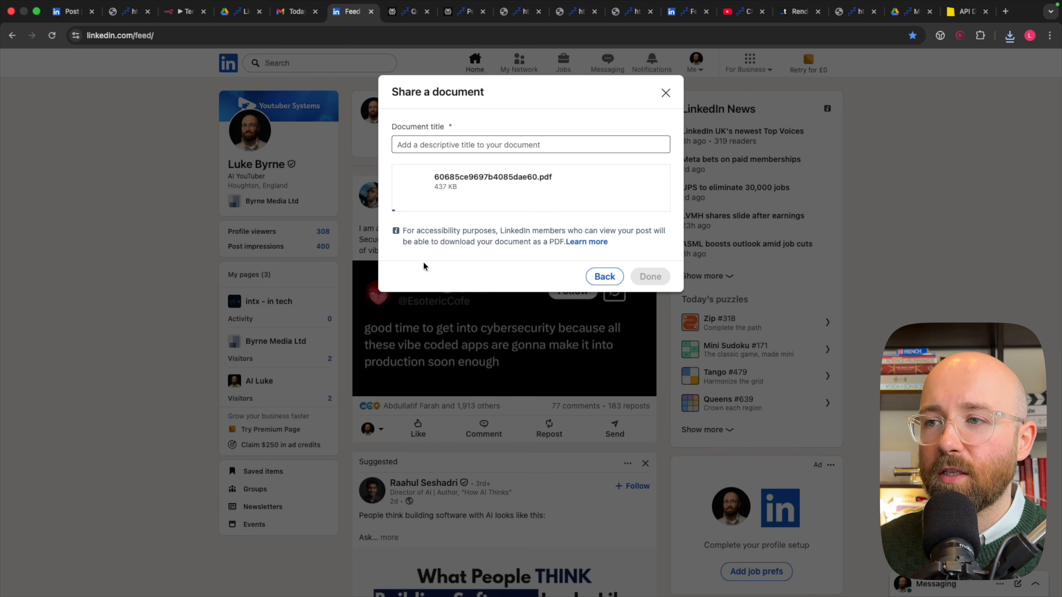
# - Copy the cover heading from the carousel PDF and use it as the document title, "AI Trends Shaping Your Future Now"
pyautogui.click(496, 144)
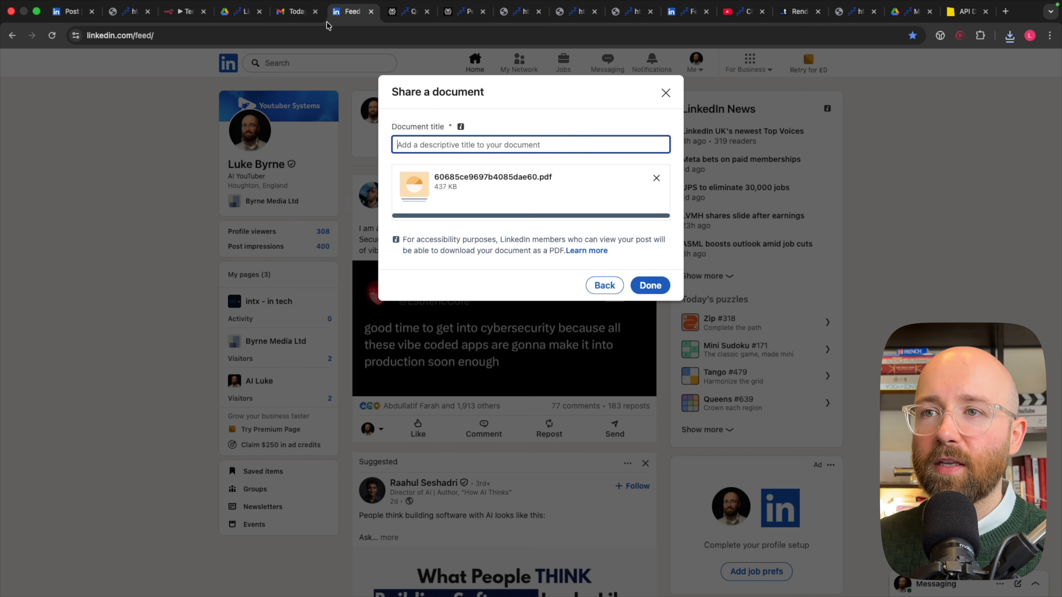
pyautogui.click(295, 11)
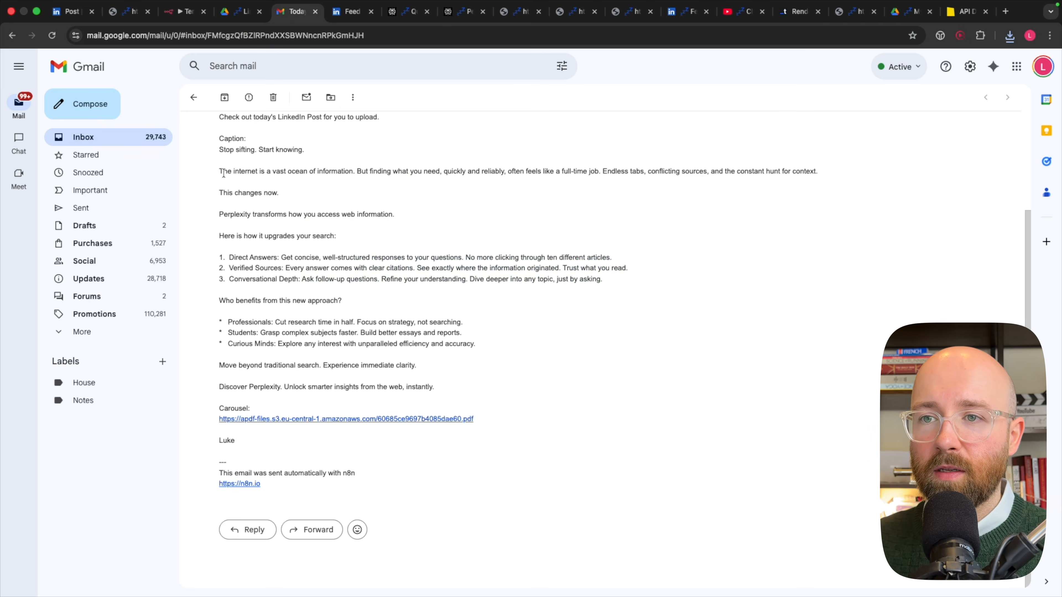
pyautogui.scroll(2, 224, 173)
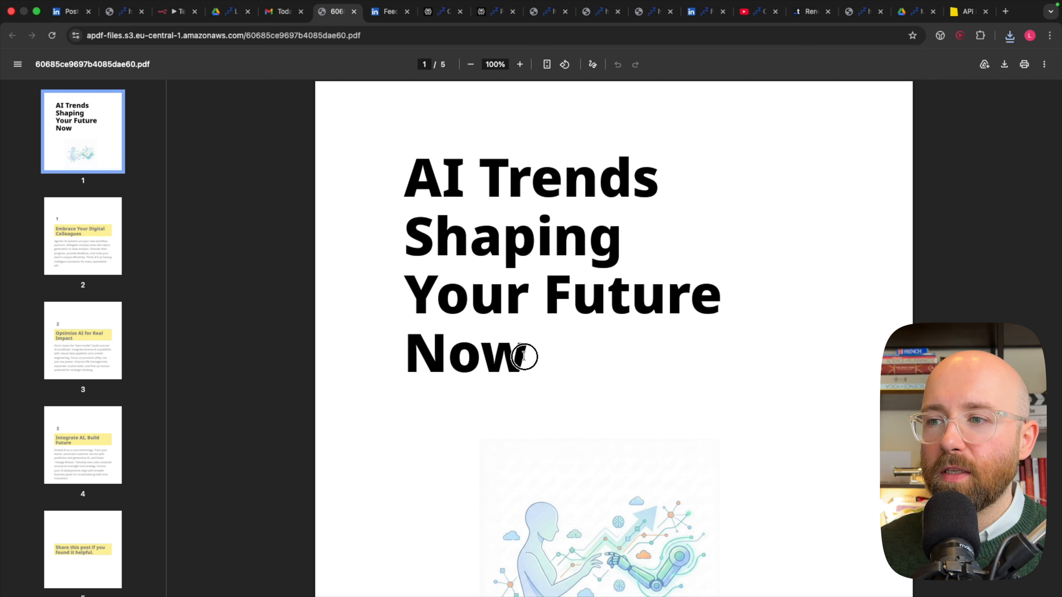
pyautogui.moveTo(524, 355); pyautogui.dragTo(408, 177)
pyautogui.rightClick(445, 176)
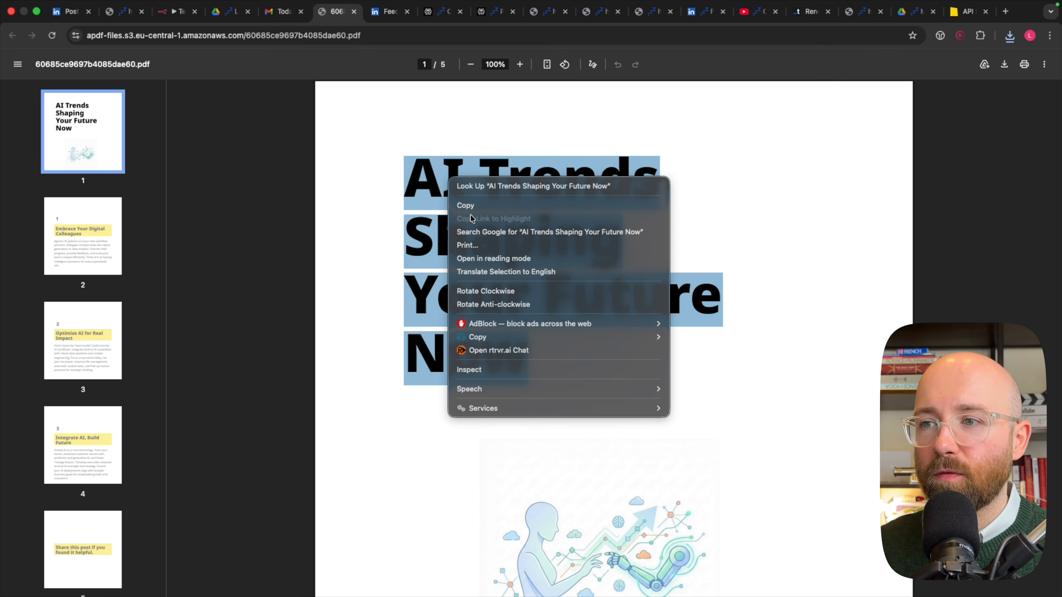
pyautogui.click(470, 205)
pyautogui.click(404, 17)
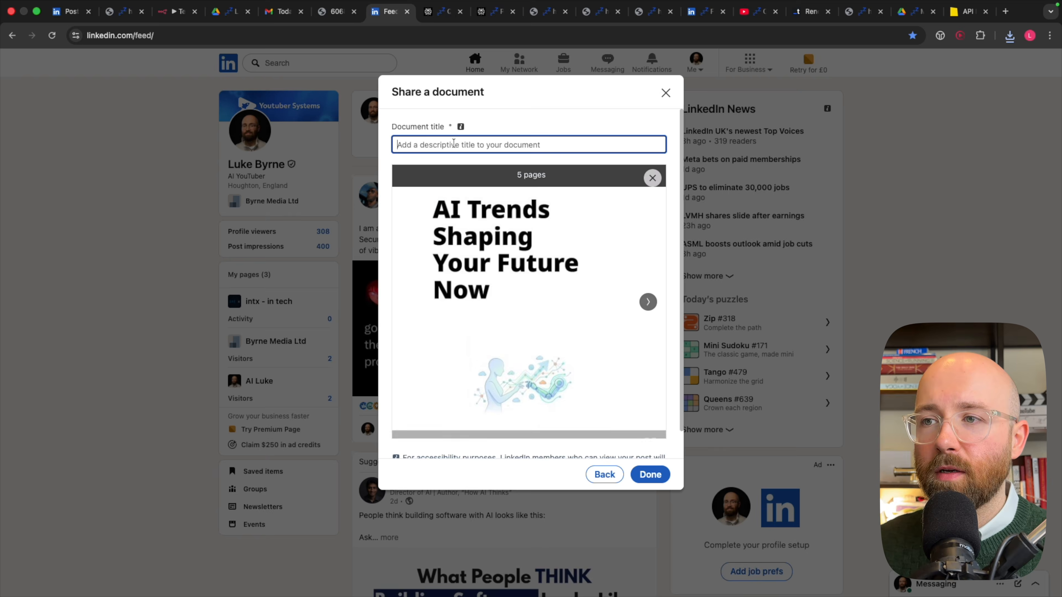
pyautogui.click(453, 144)
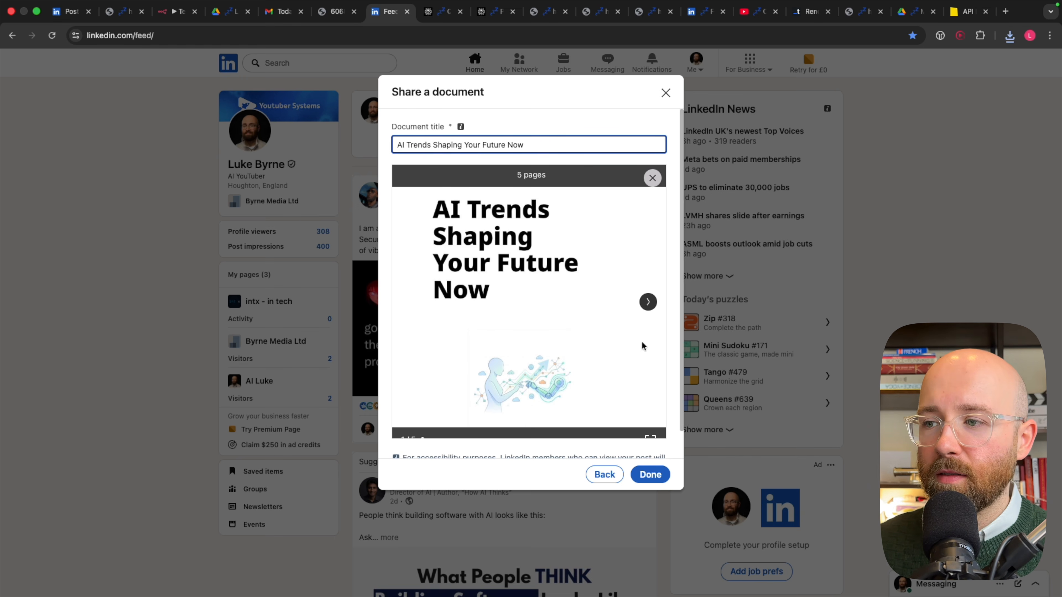
# - Preview the attached document's pages through to the last one and finish attaching it to the post
pyautogui.click(648, 302)
pyautogui.click(647, 302)
pyautogui.click(647, 302)
pyautogui.click(647, 302)
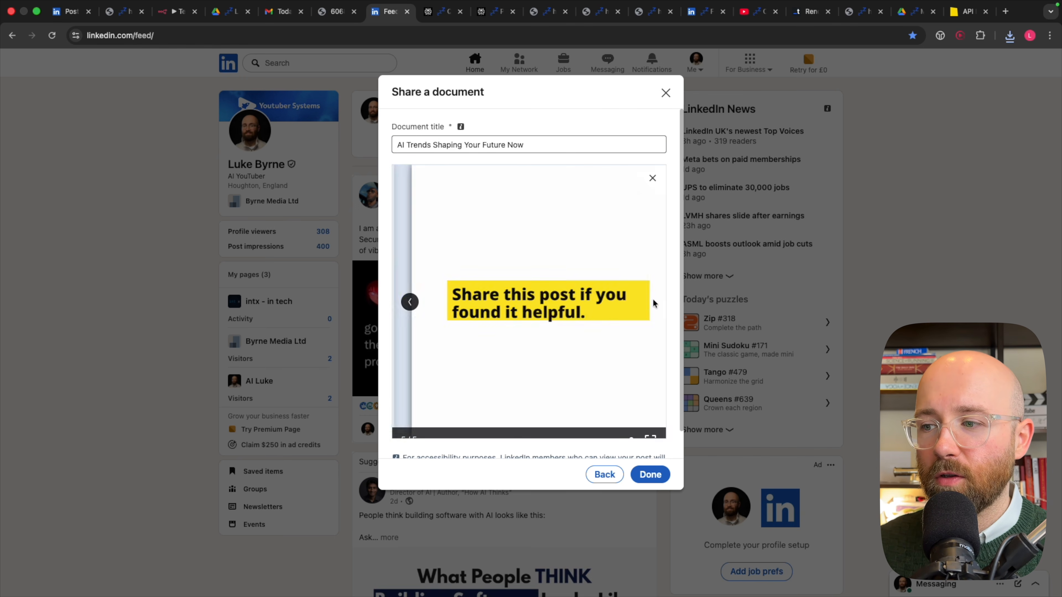
pyautogui.click(649, 475)
# - Copy the caption from "Stop sifting" to "Experience immediate clarity." in the Gmail message and paste it as the LinkedIn post's text
pyautogui.click(453, 148)
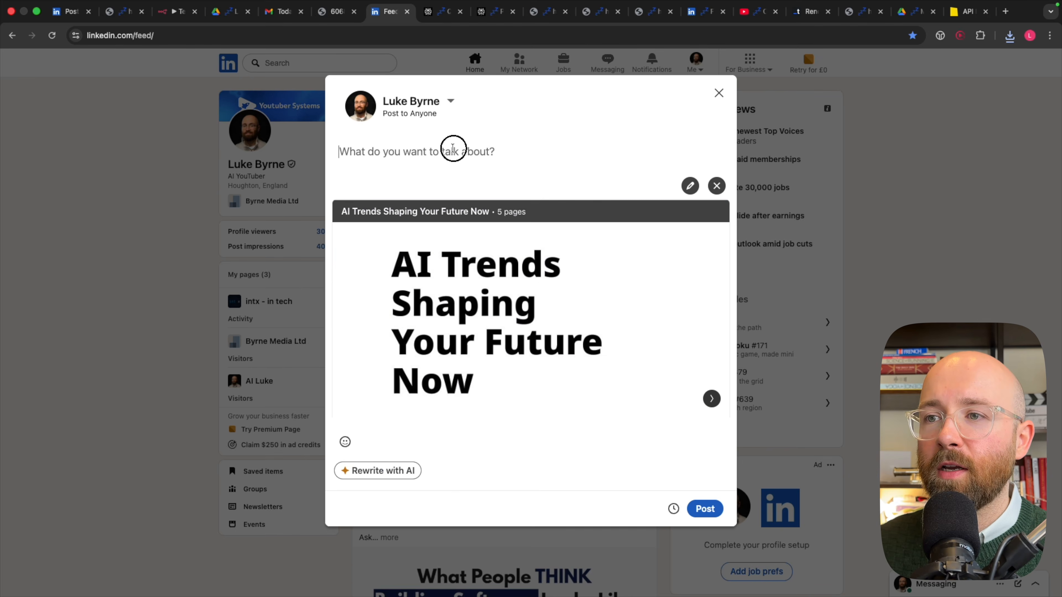
pyautogui.click(284, 11)
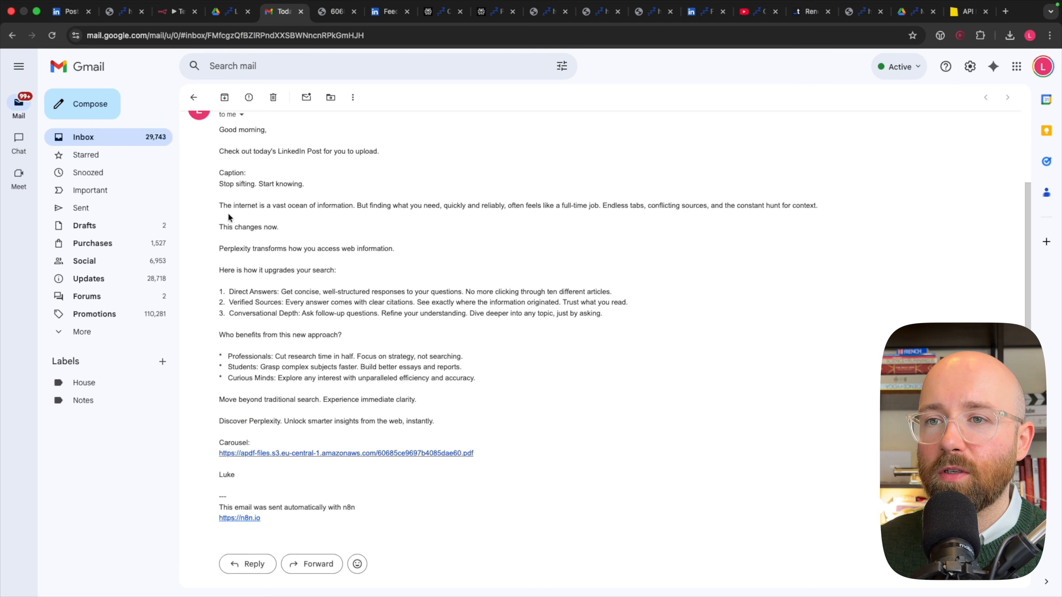
pyautogui.moveTo(219, 184); pyautogui.dragTo(418, 400)
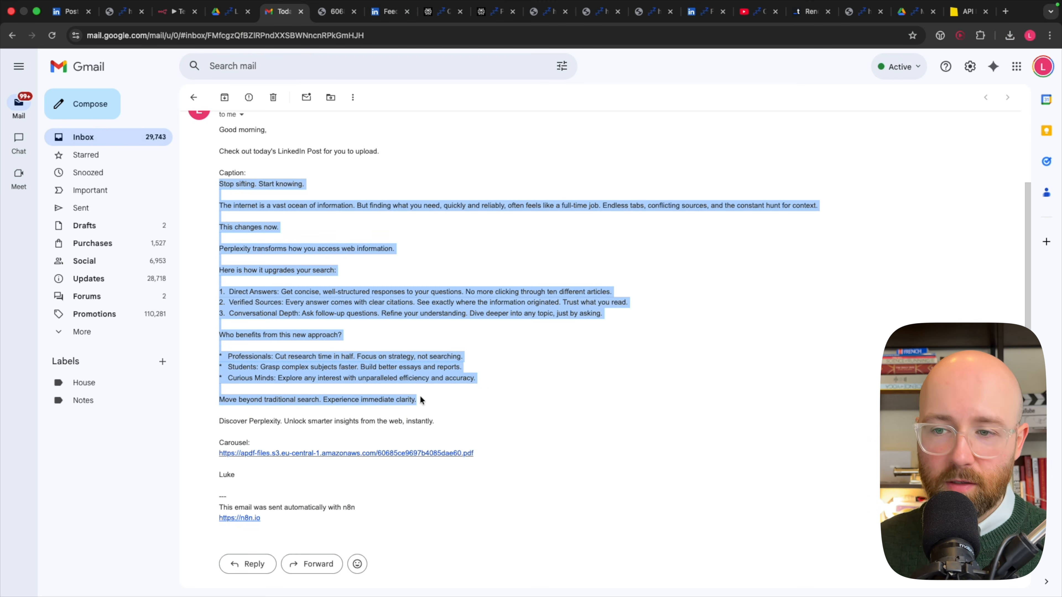
pyautogui.press('super+7')
pyautogui.press('super+v')
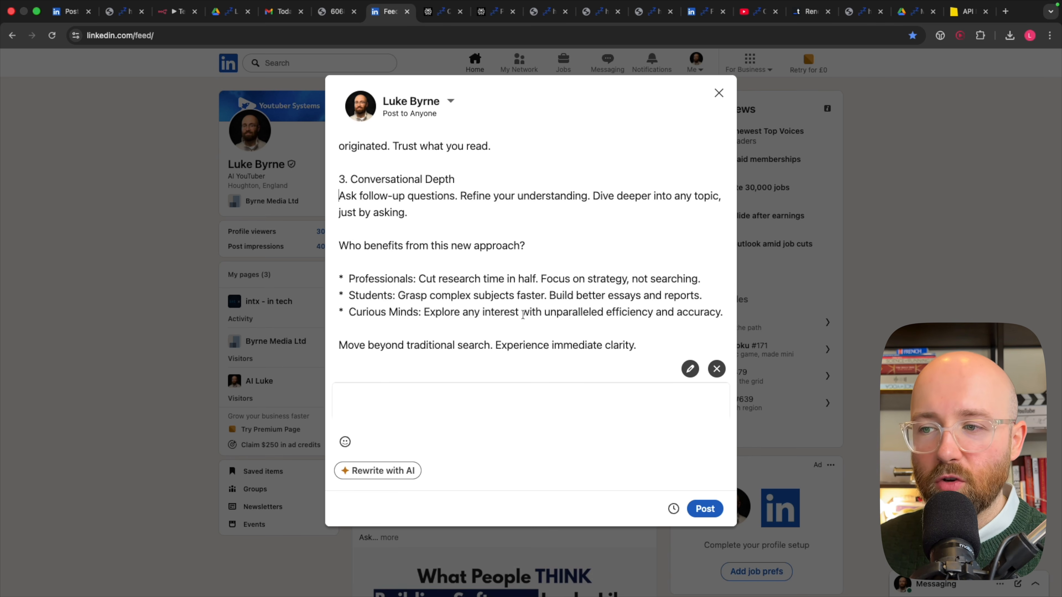
# - Check the carousel below the caption, publish the post and open the published post's page
pyautogui.scroll(-8, 527, 310)
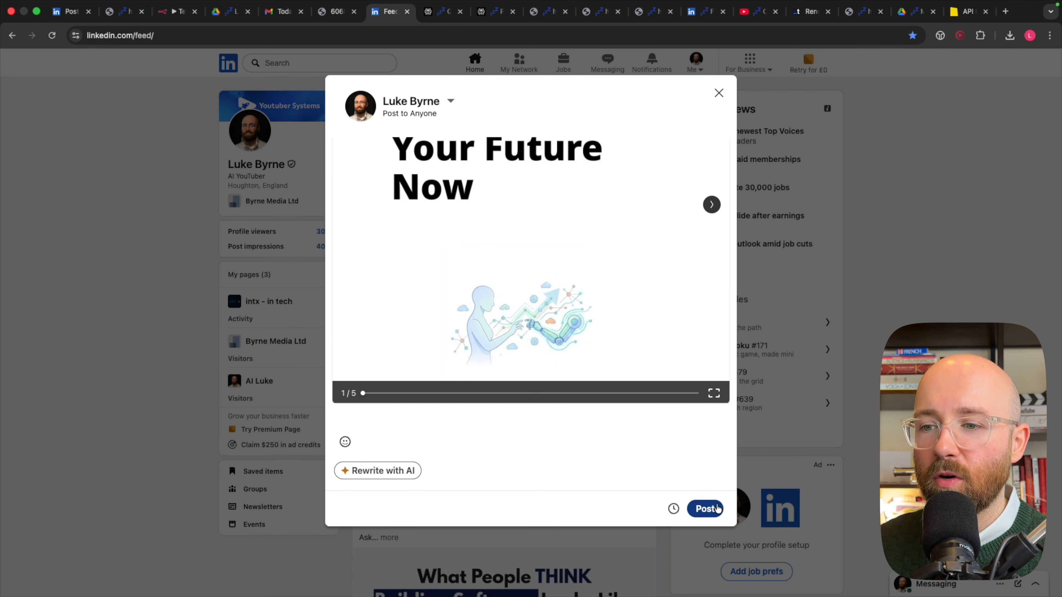
pyautogui.click(710, 510)
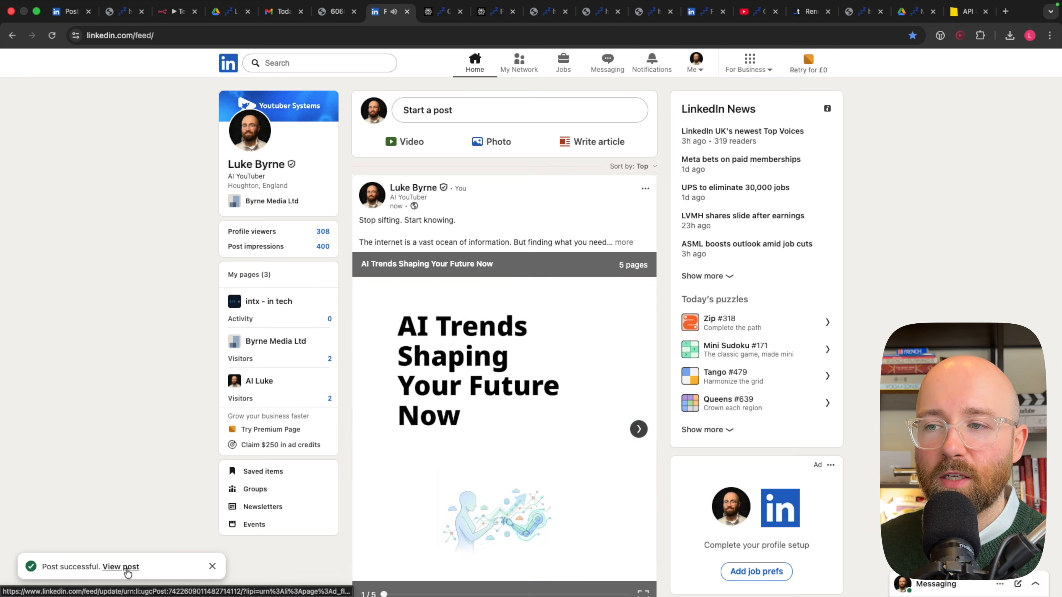
pyautogui.click(122, 568)
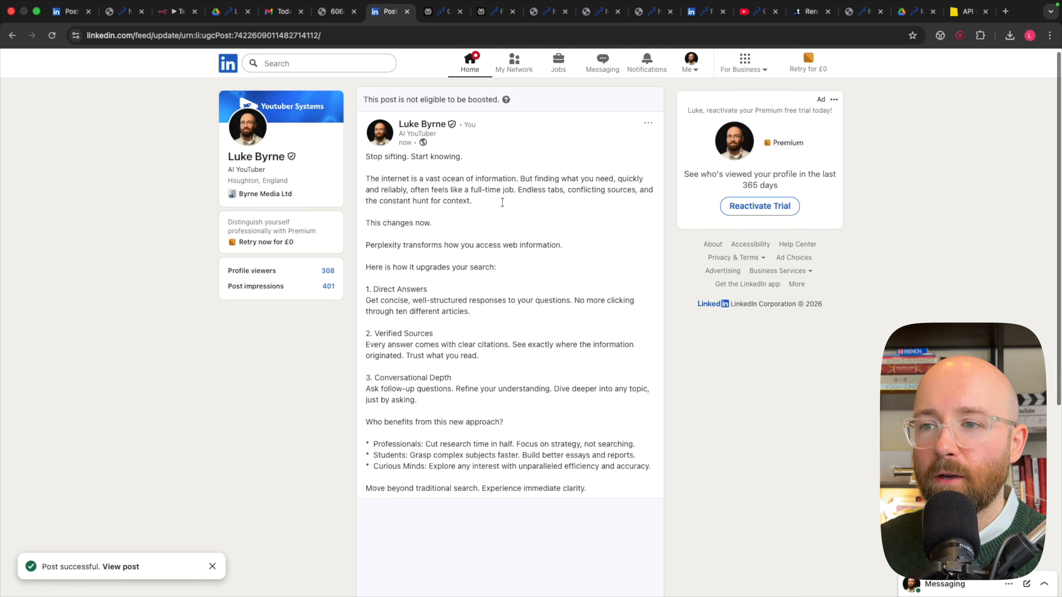
# - Page through the published post's carousel to its last page and back to the cover
pyautogui.scroll(-8, 530, 314)
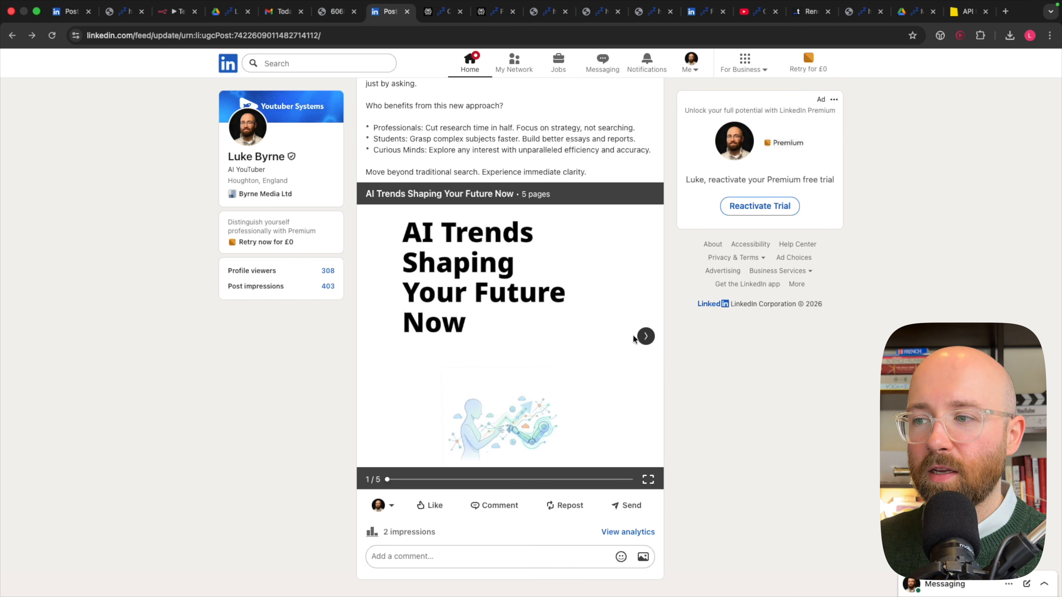
pyautogui.click(646, 336)
pyautogui.click(646, 336)
pyautogui.click(646, 336)
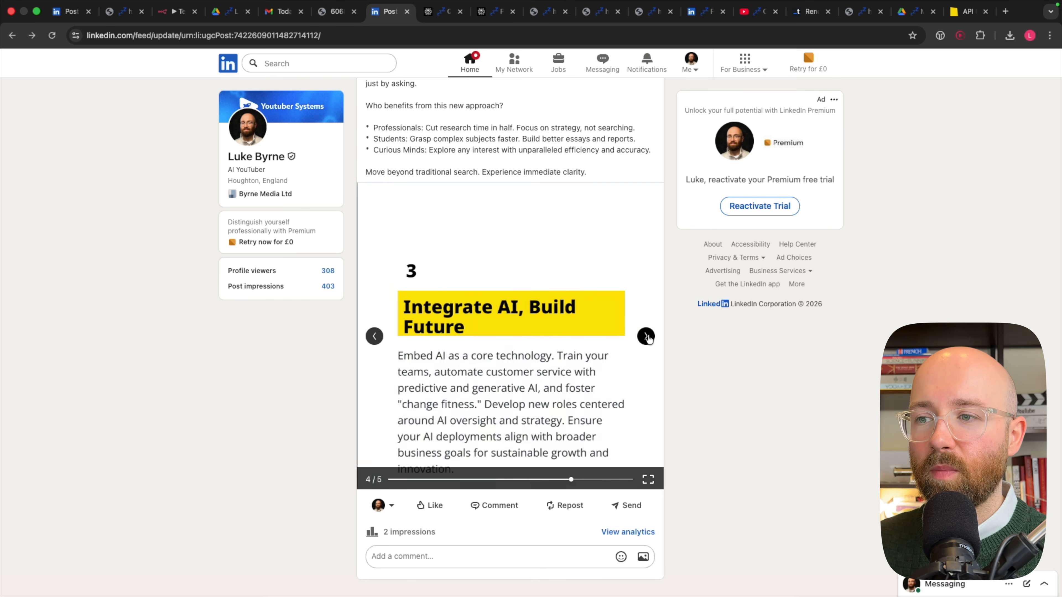
pyautogui.click(647, 337)
pyautogui.click(376, 338)
pyautogui.click(375, 338)
pyautogui.click(376, 338)
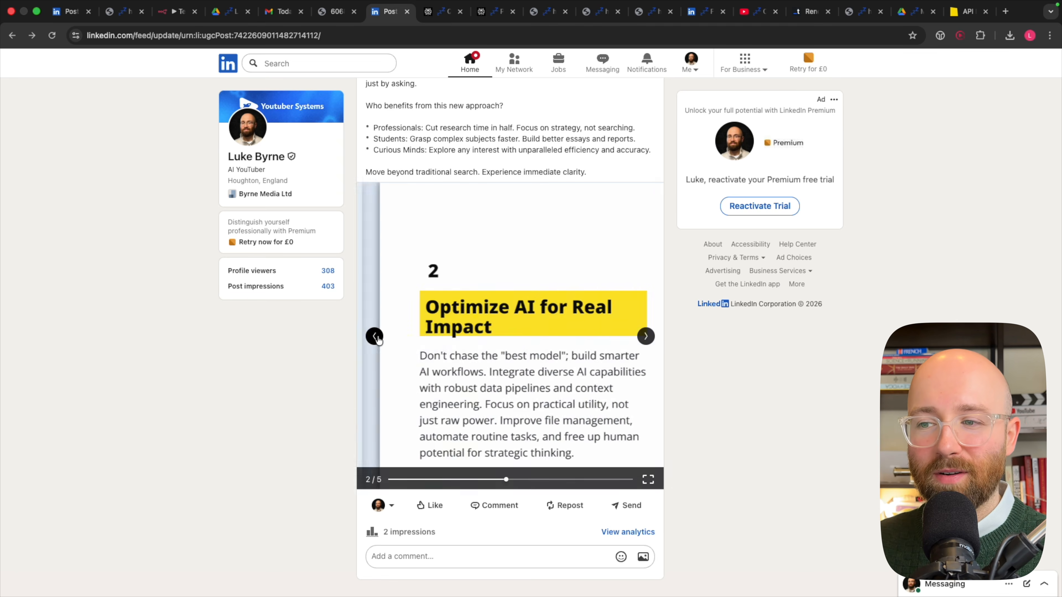
pyautogui.click(376, 337)
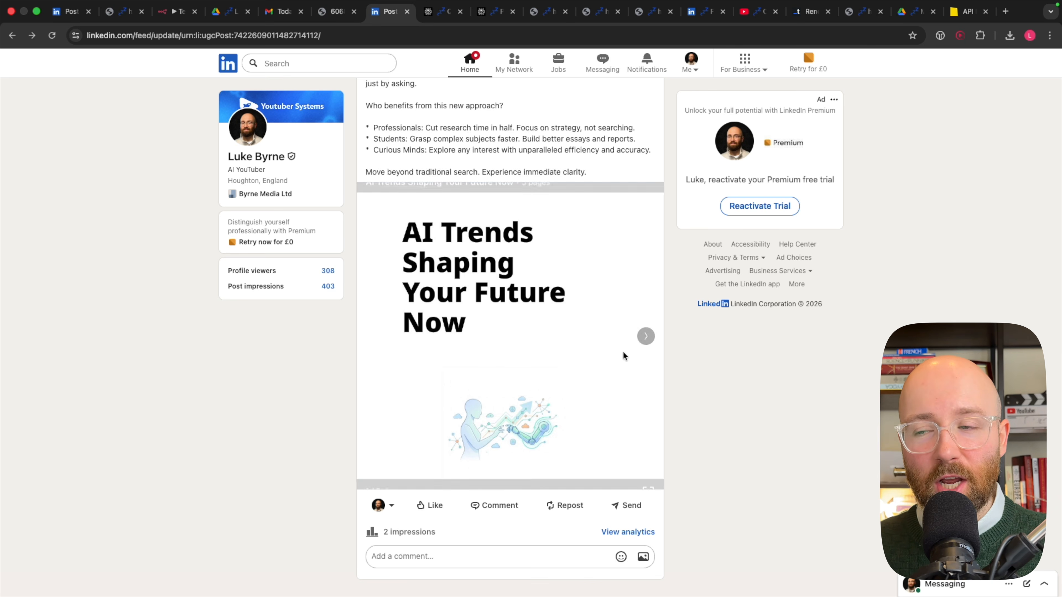
# - Advance the carousel to its fourth page and review the post's caption above it
pyautogui.click(641, 339)
pyautogui.click(645, 337)
pyautogui.click(645, 337)
pyautogui.scroll(6, 555, 262)
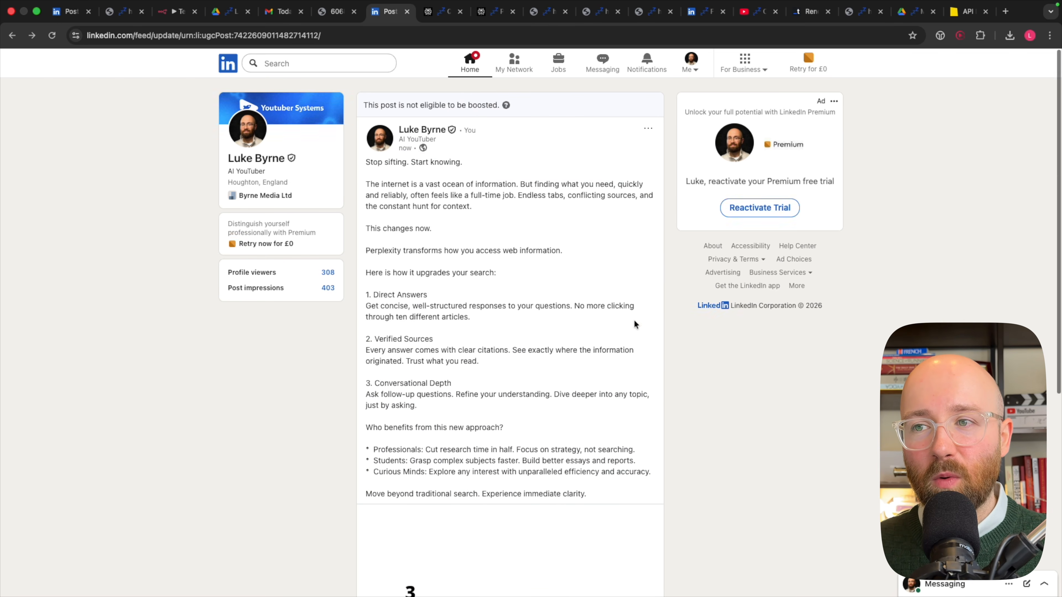
pyautogui.scroll(-6, 614, 252)
pyautogui.scroll(1, 616, 251)
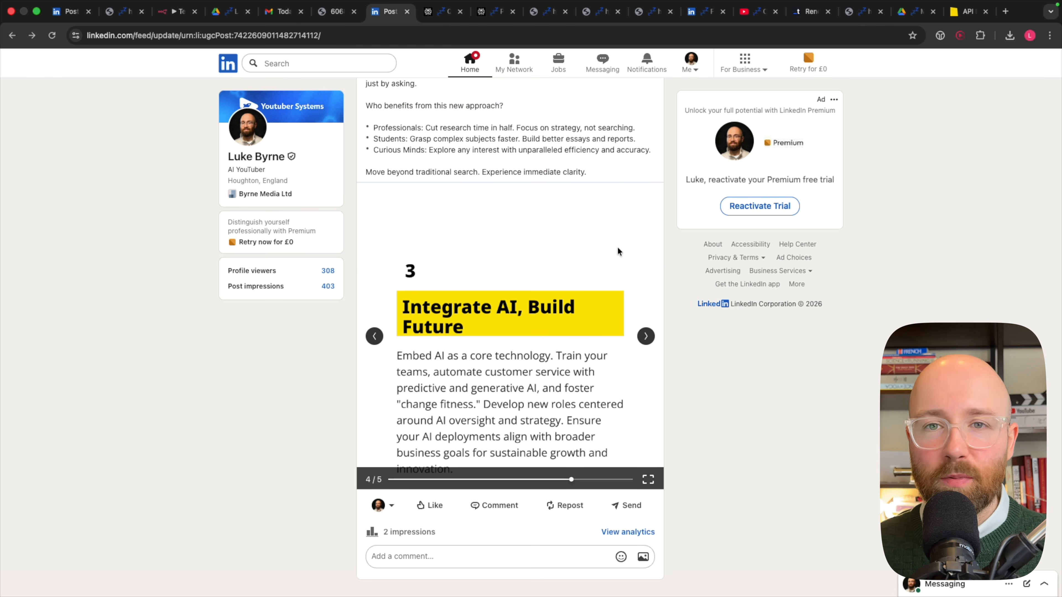
# - Switch to n8n and move the Initialize Document Upload, Upload the PDF and Create a post nodes together to open canvas beyond Merge aPDF
pyautogui.click(176, 11)
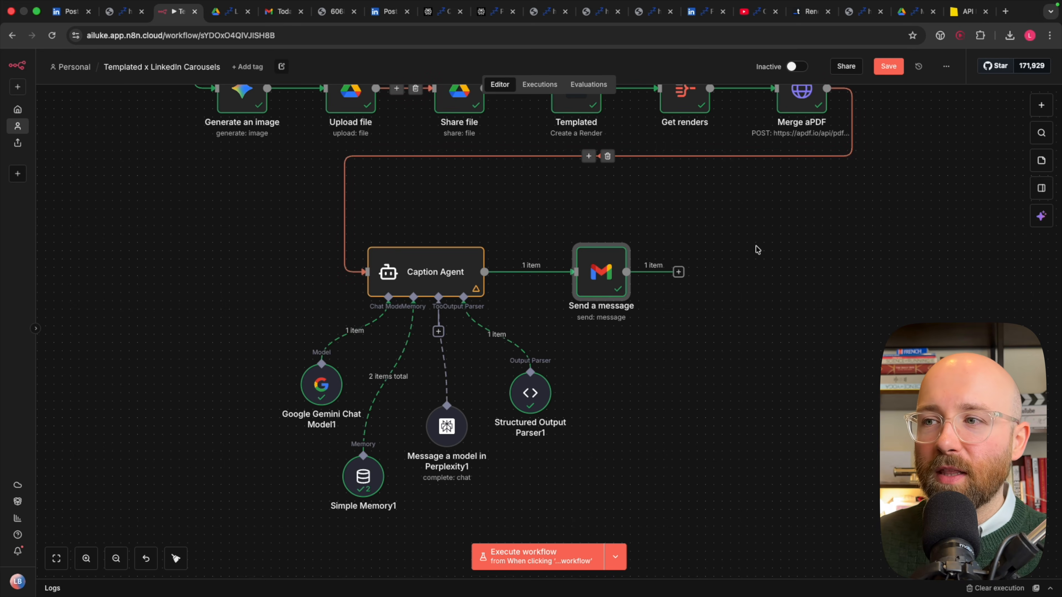
pyautogui.scroll(5, 757, 250)
pyautogui.hscroll(5, 754, 246)
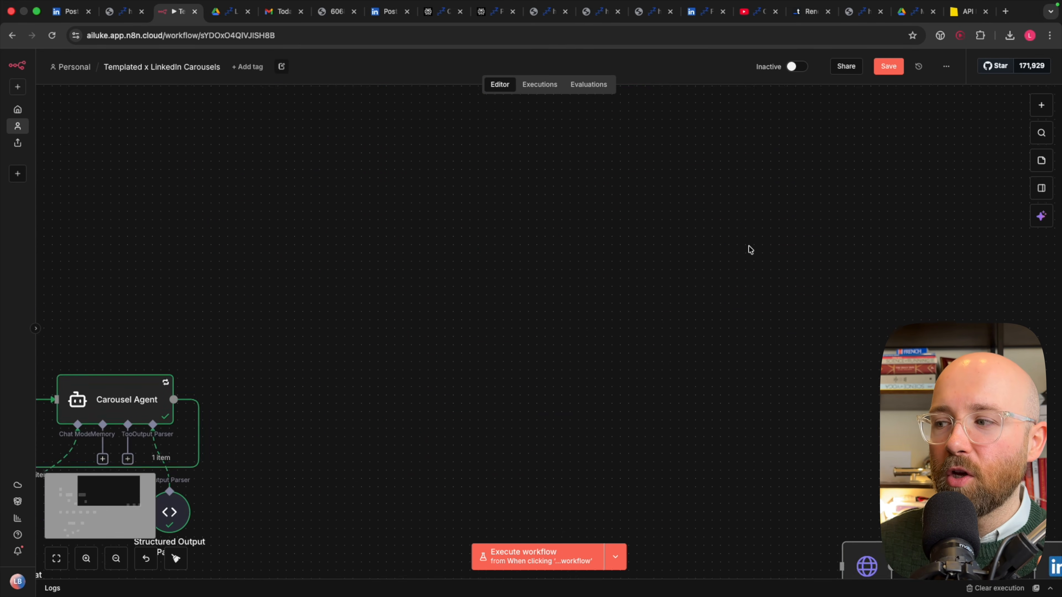
pyautogui.scroll(-5, 720, 239)
pyautogui.hscroll(3, 720, 240)
pyautogui.moveTo(659, 219); pyautogui.dragTo(957, 423)
pyautogui.moveTo(907, 293); pyautogui.dragTo(357, 497)
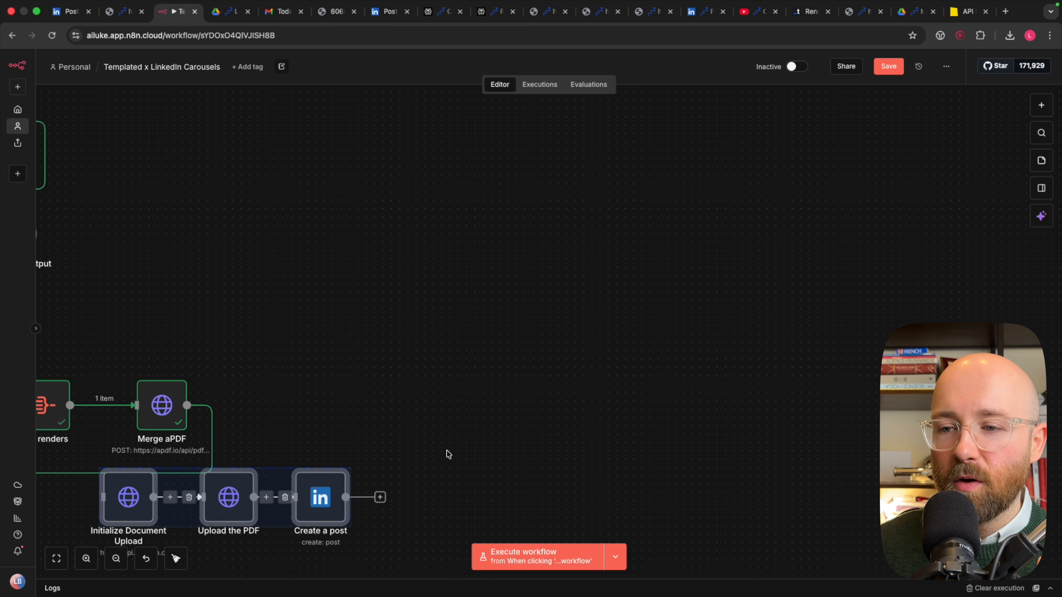
pyautogui.scroll(-6, 446, 448)
pyautogui.moveTo(310, 236); pyautogui.dragTo(565, 355)
pyautogui.click(455, 322)
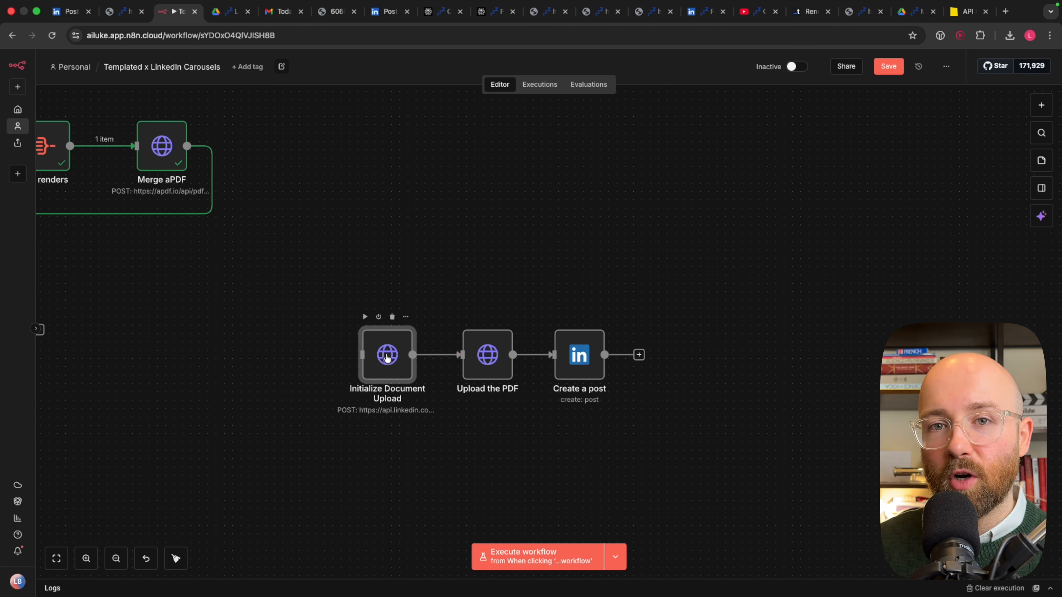
# - Inspect the parameters of the Initialize Document Upload, Upload the PDF and Create a post nodes, closing each one
pyautogui.doubleClick(387, 356)
pyautogui.click(565, 62)
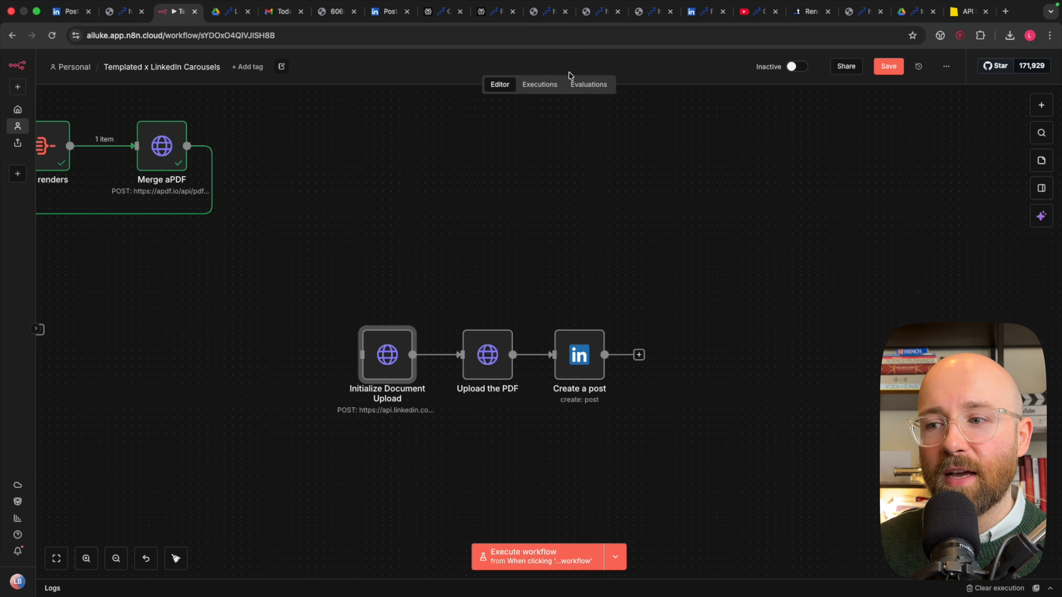
pyautogui.doubleClick(485, 351)
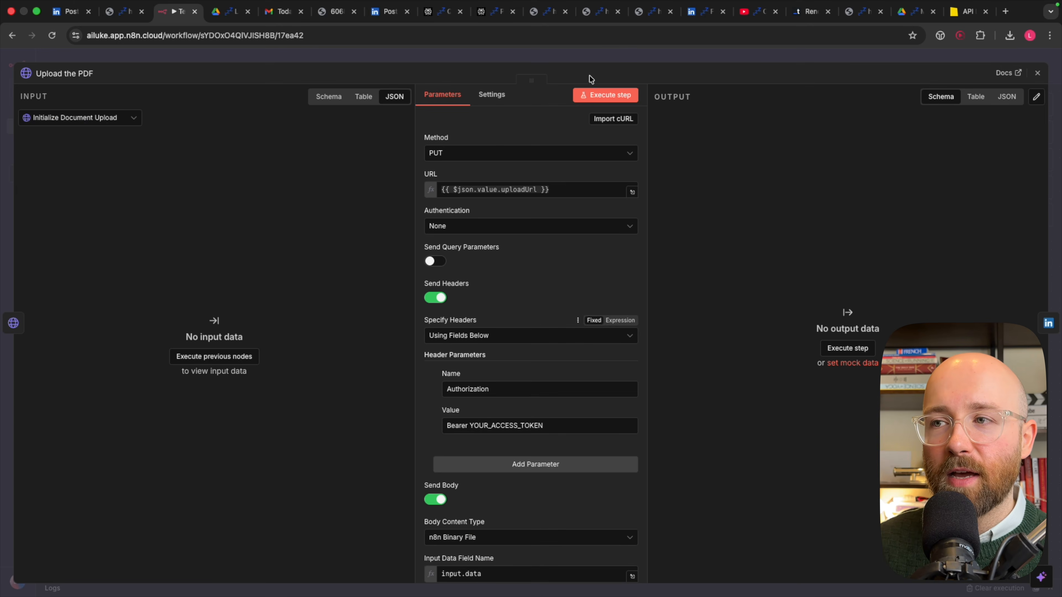
pyautogui.click(607, 53)
pyautogui.doubleClick(592, 346)
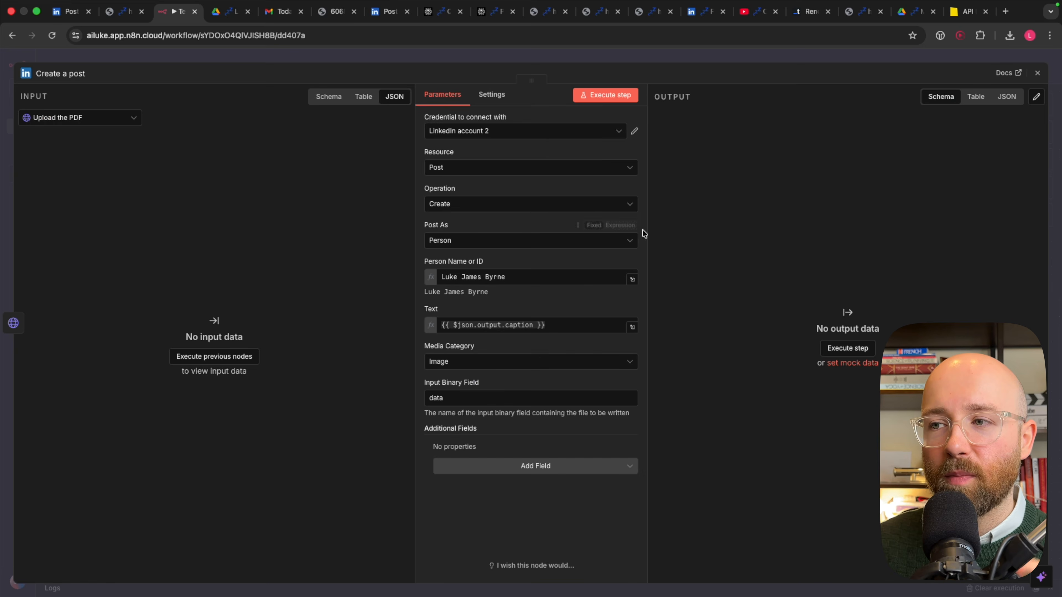
pyautogui.click(528, 55)
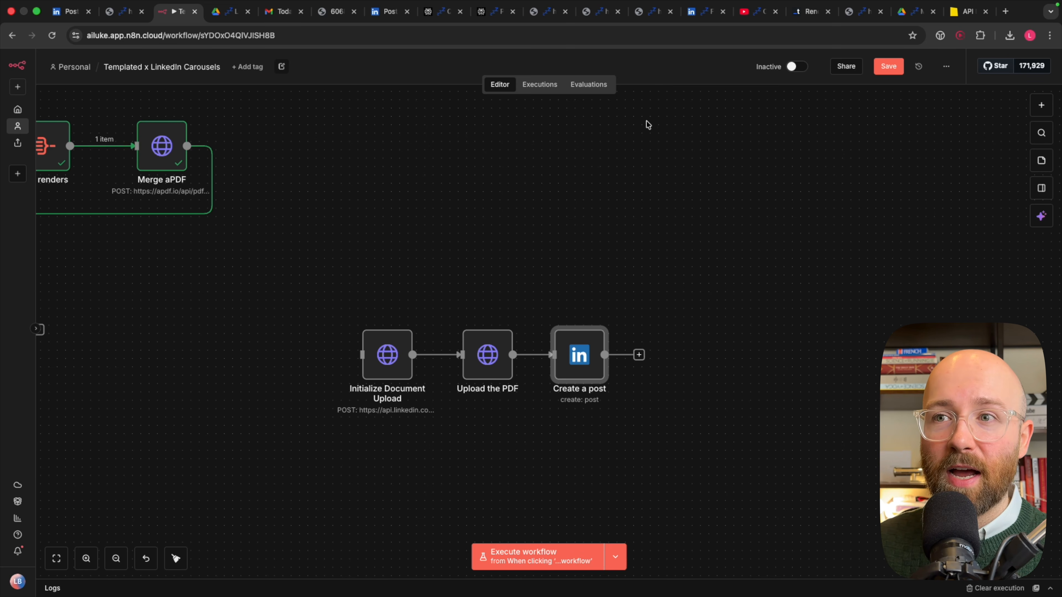
# - Switch back to the published LinkedIn post and return its carousel to the cover page
pyautogui.click(391, 11)
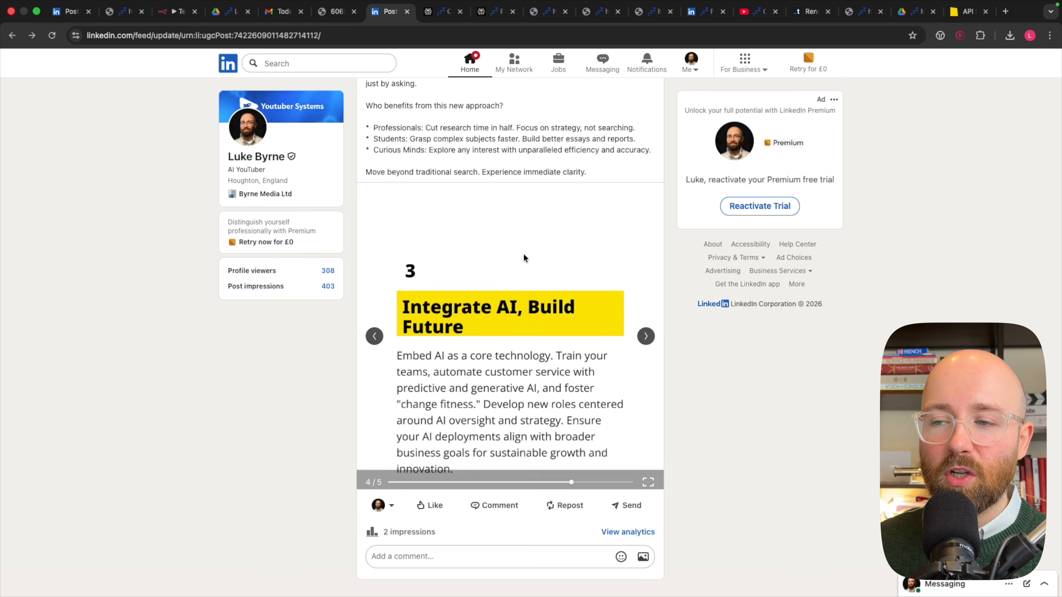
pyautogui.click(376, 336)
pyautogui.click(378, 336)
pyautogui.click(378, 336)
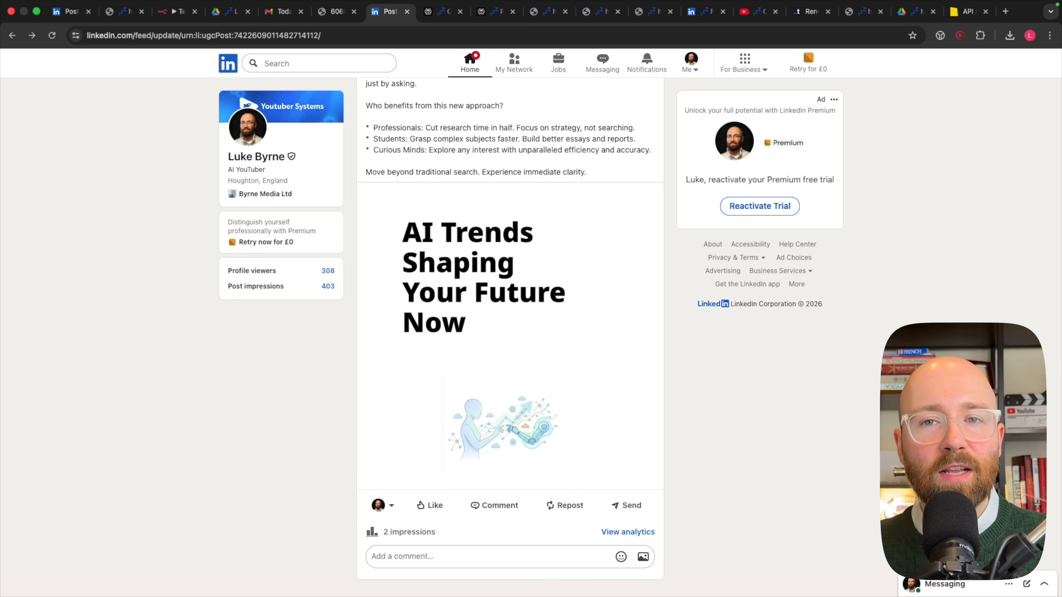